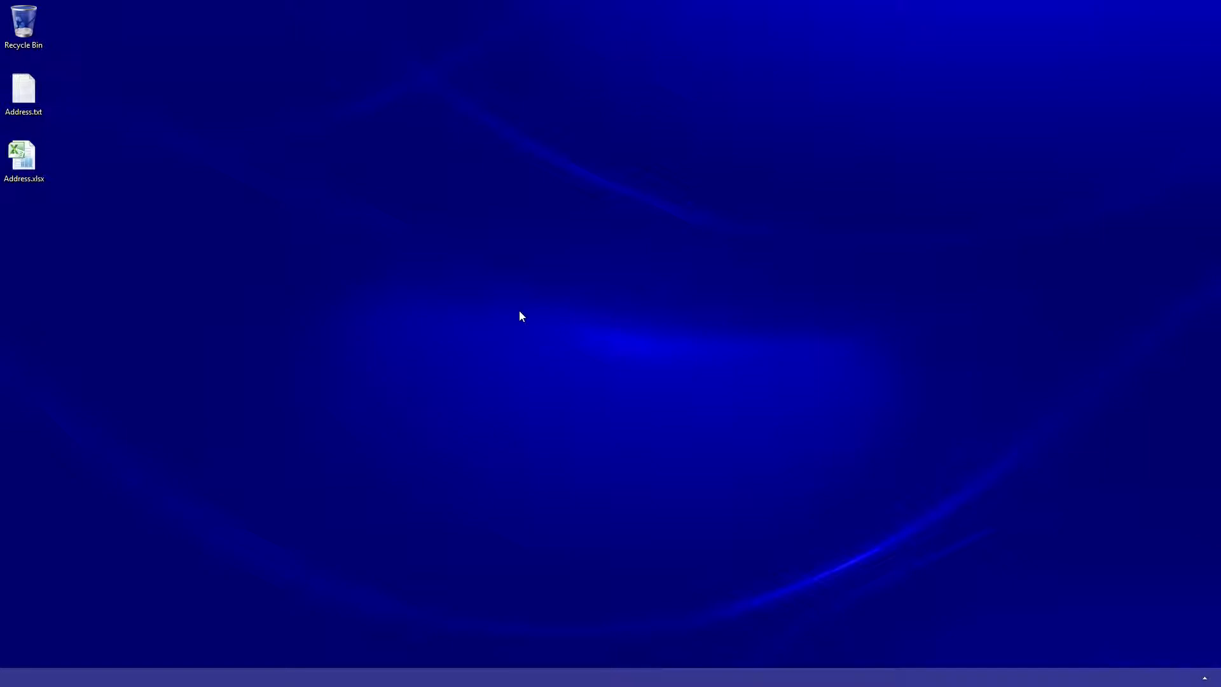
# Open Address.txt from the desktop to review its customer contact columns, and close it.
pyautogui.doubleClick(27, 96)
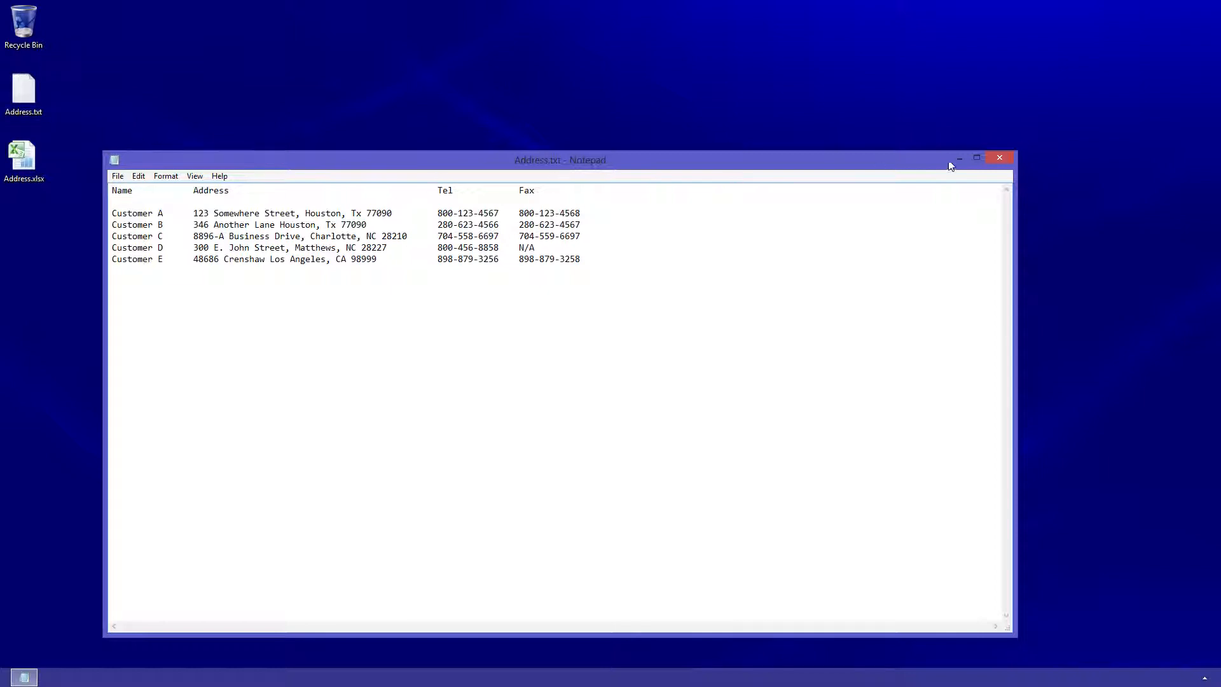
pyautogui.click(998, 159)
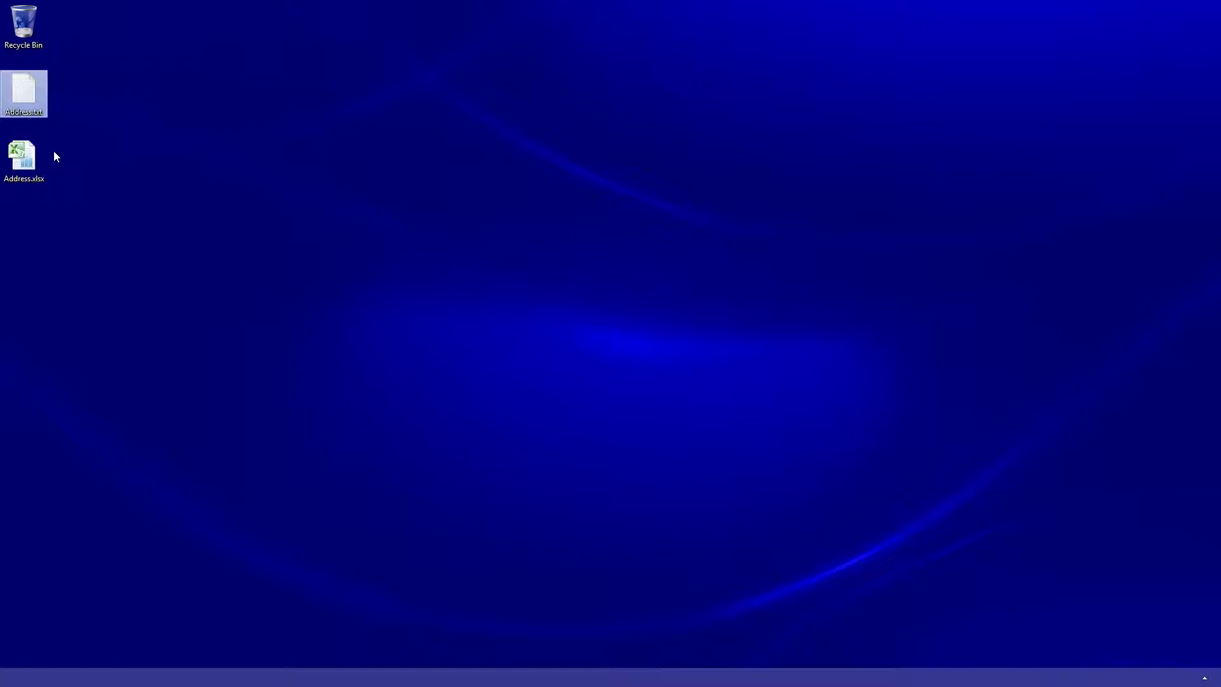
# Open Address.xlsx and sort the data A to Z by the FirstName column, expanding the selection to the neighbouring data.
pyautogui.doubleClick(24, 156)
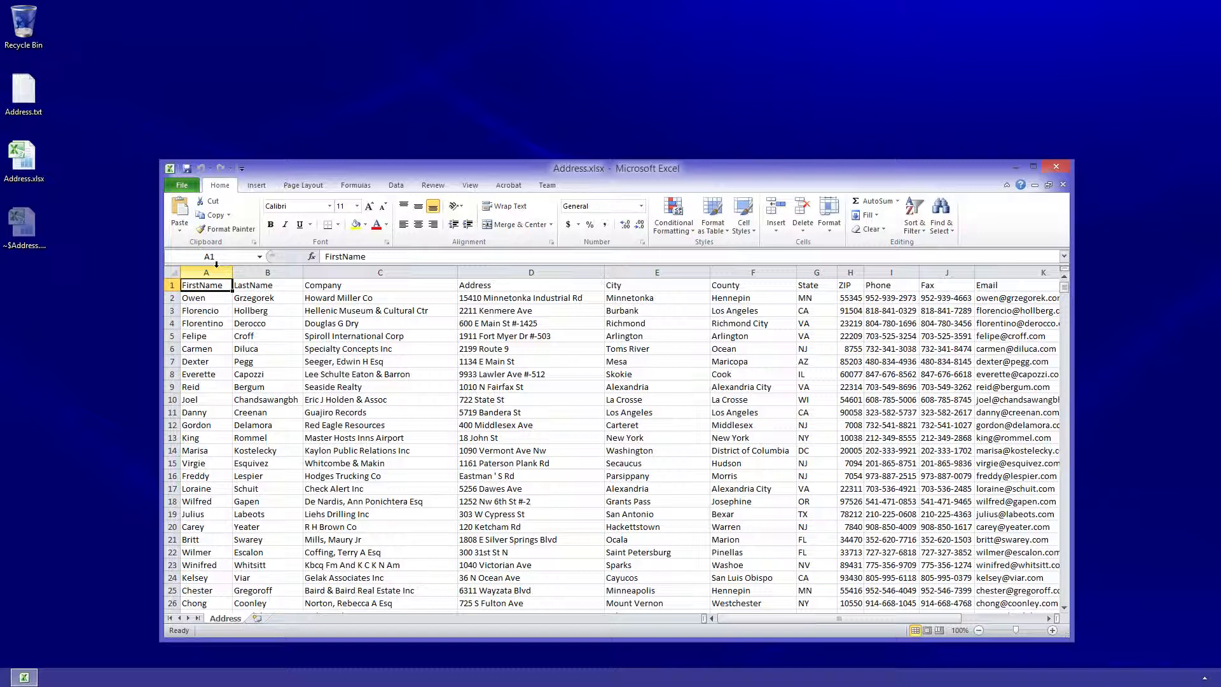
pyautogui.click(213, 270)
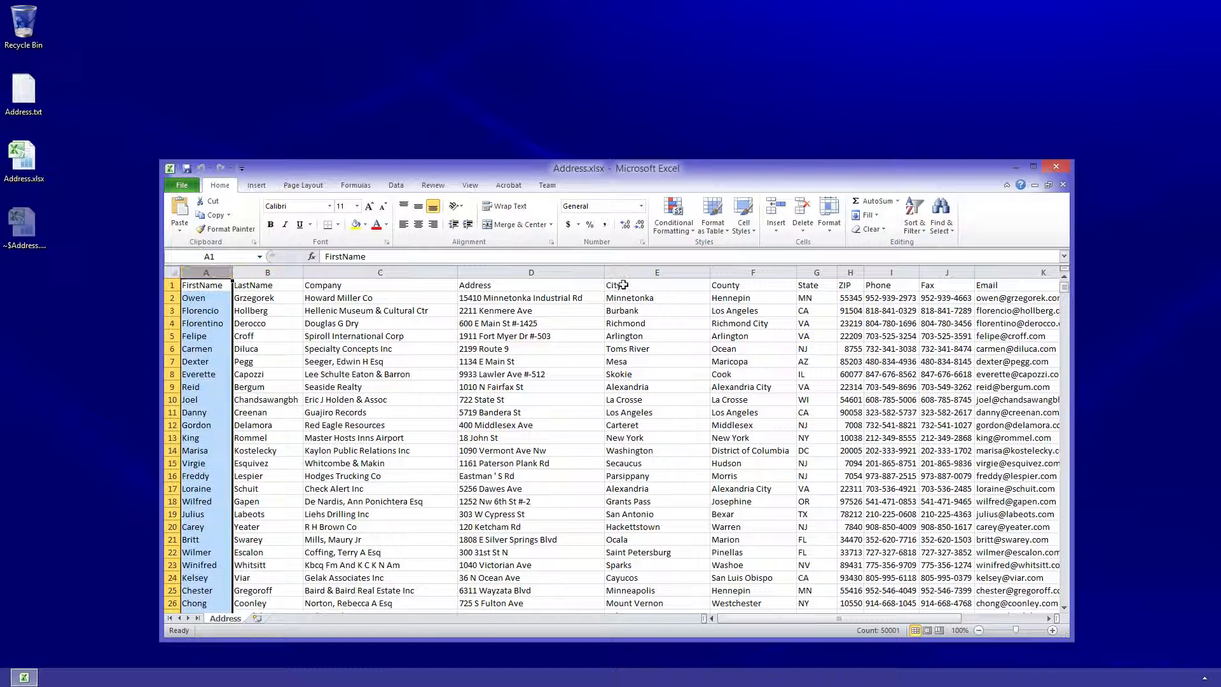
pyautogui.click(924, 218)
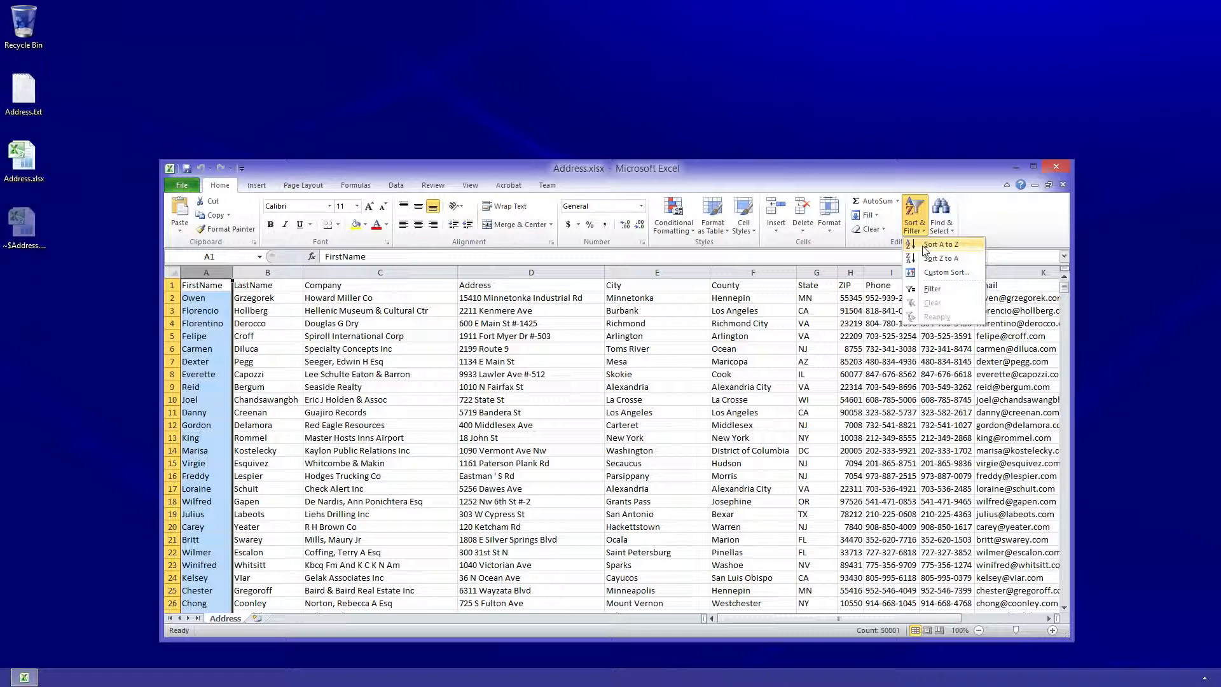
pyautogui.click(932, 245)
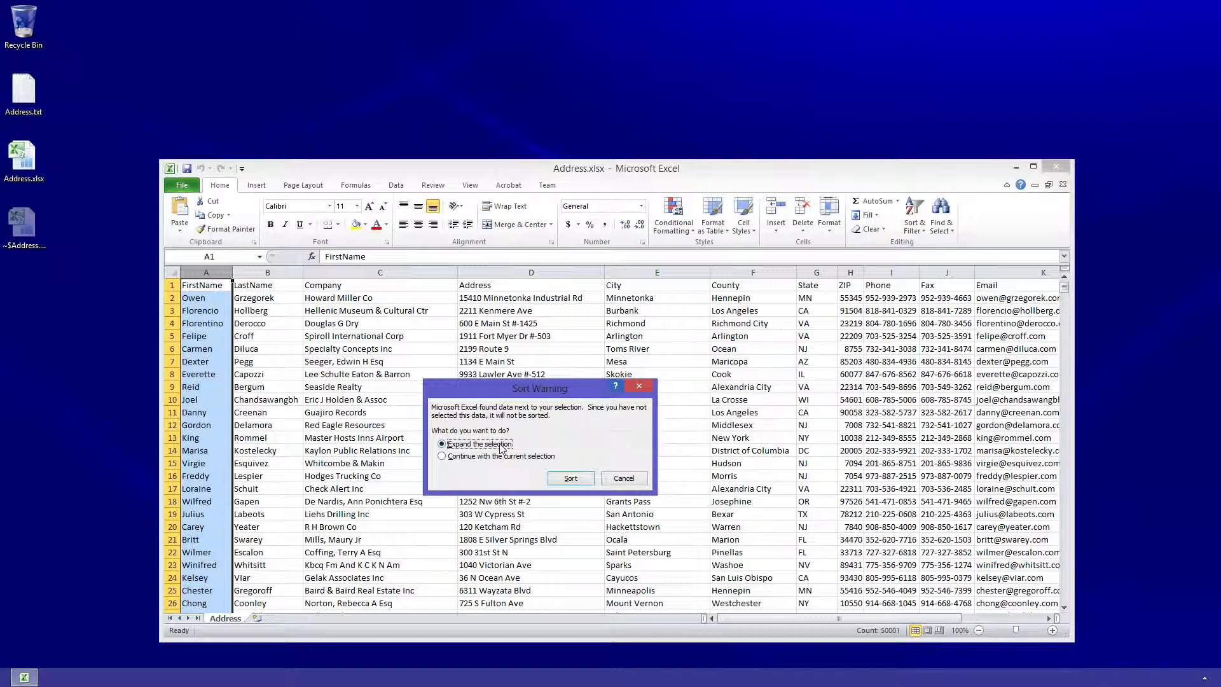
pyautogui.click(572, 479)
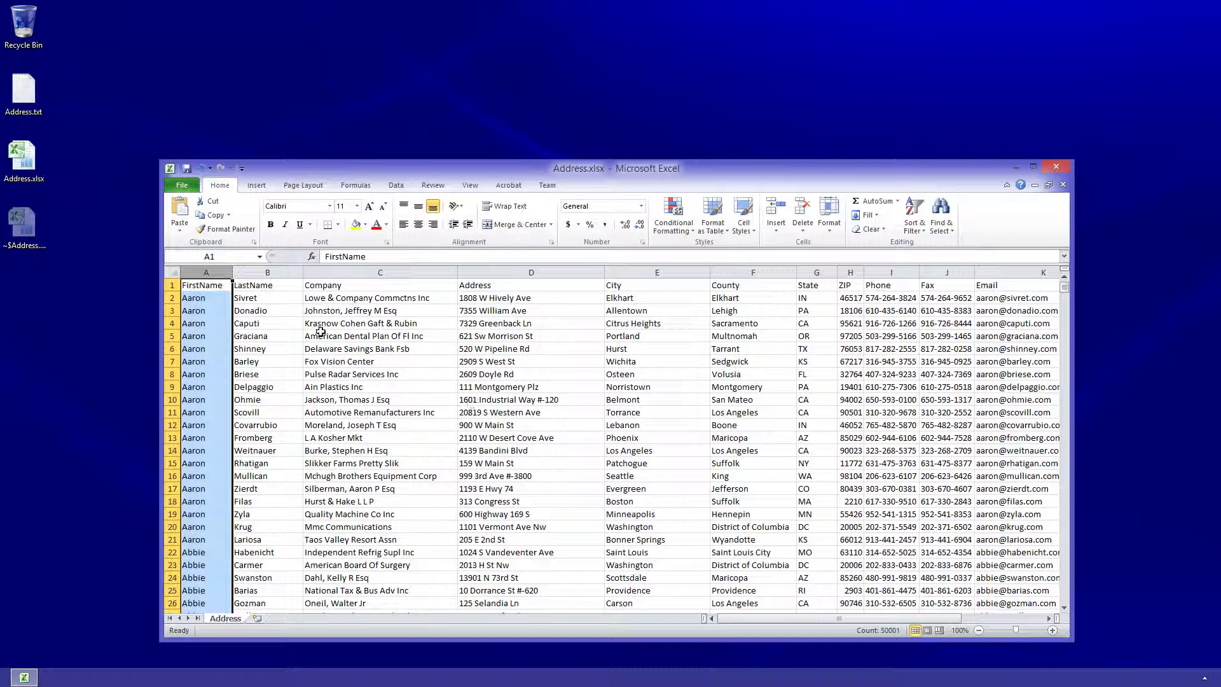
# Sort only the FirstName and LastName columns A to Z, leaving the other columns out of the sort.
pyautogui.moveTo(219, 270); pyautogui.dragTo(250, 271)
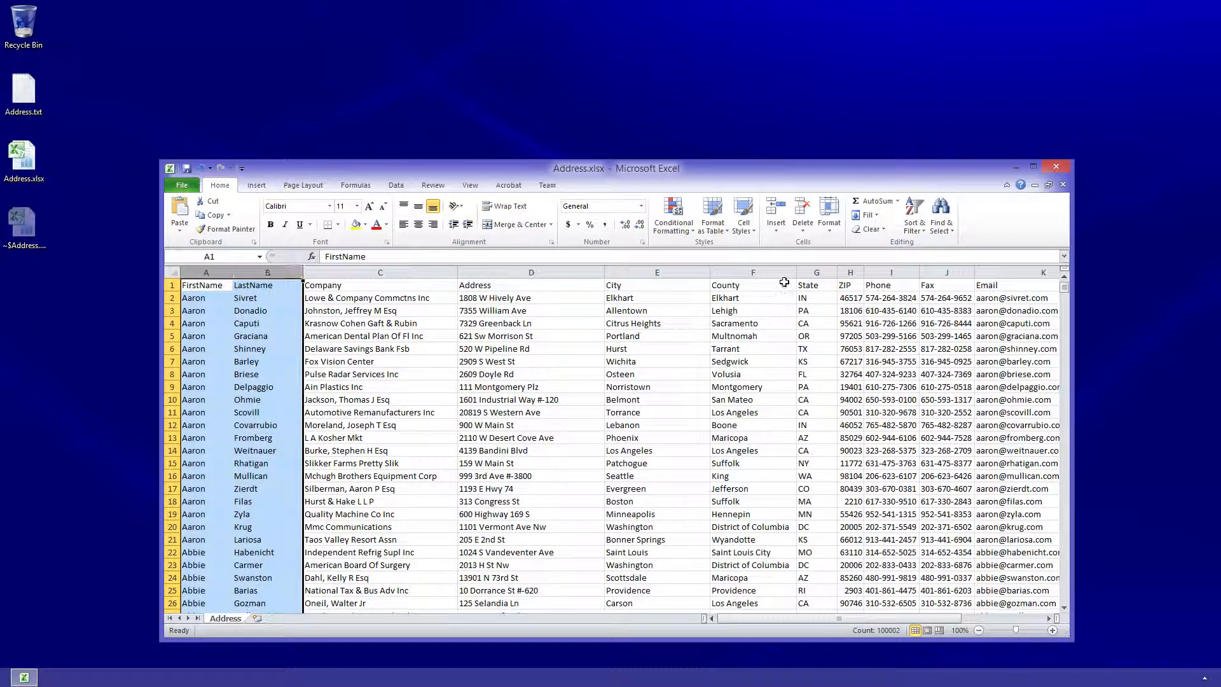
pyautogui.click(913, 218)
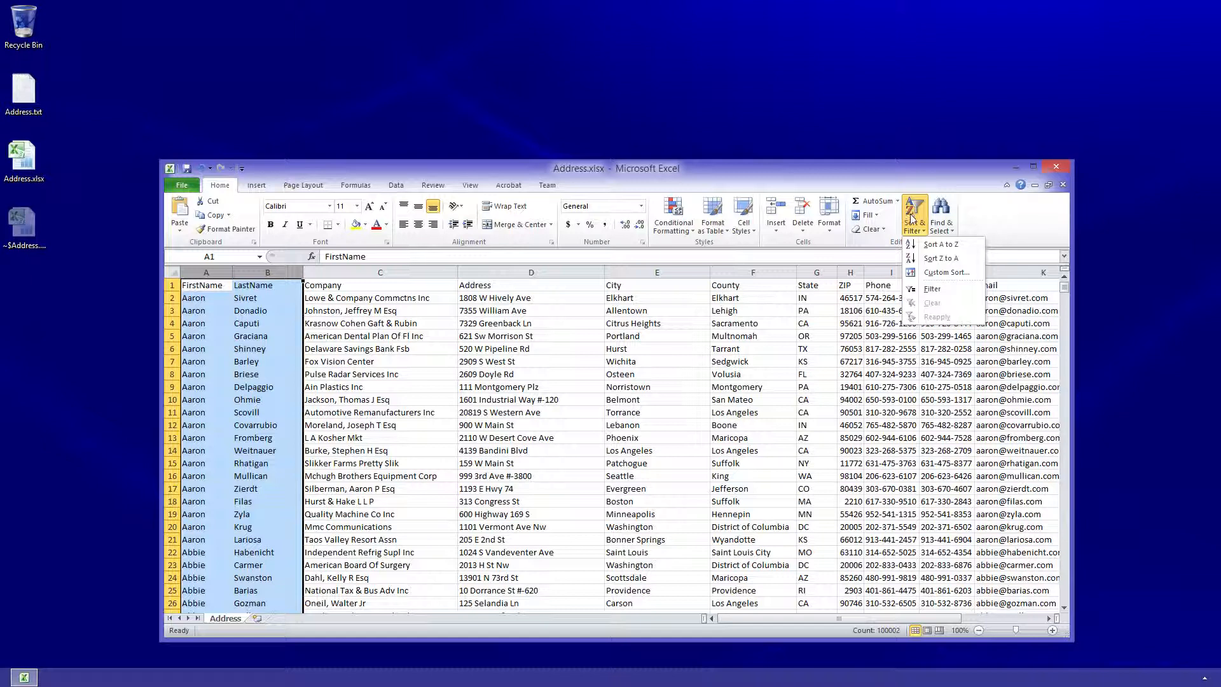
pyautogui.click(934, 245)
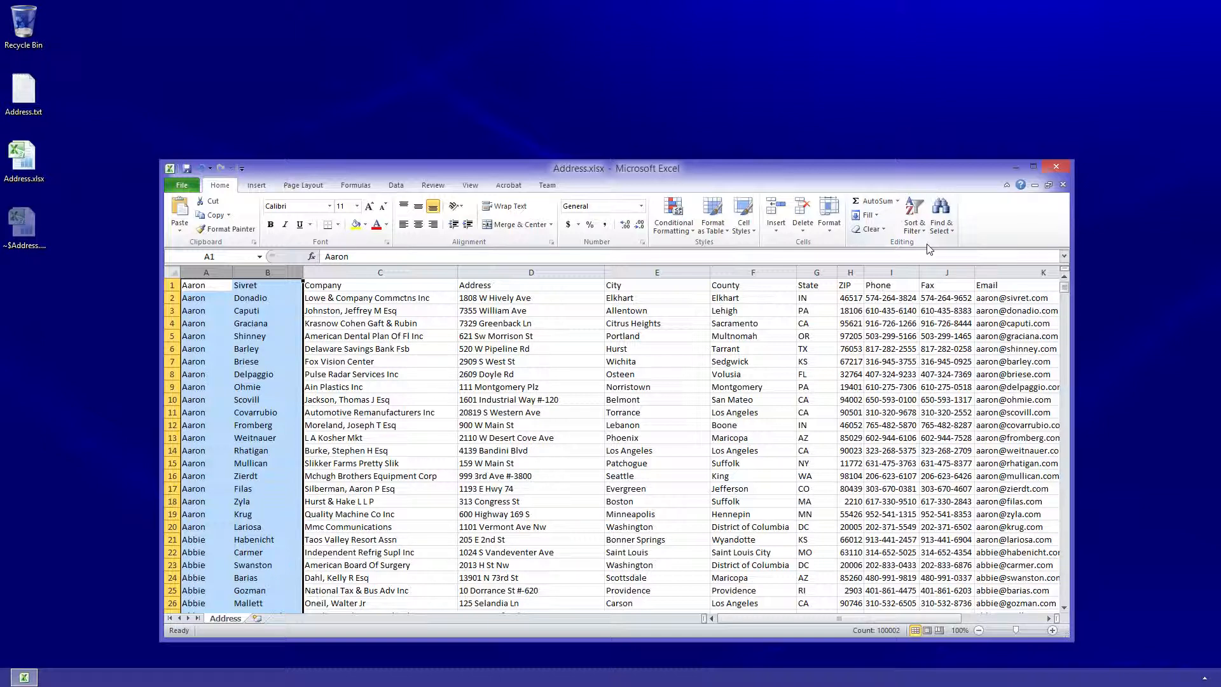
# Undo the two-column sort and close the Address.xlsx workbook without saving.
pyautogui.hotkey('ctrl', 'z')
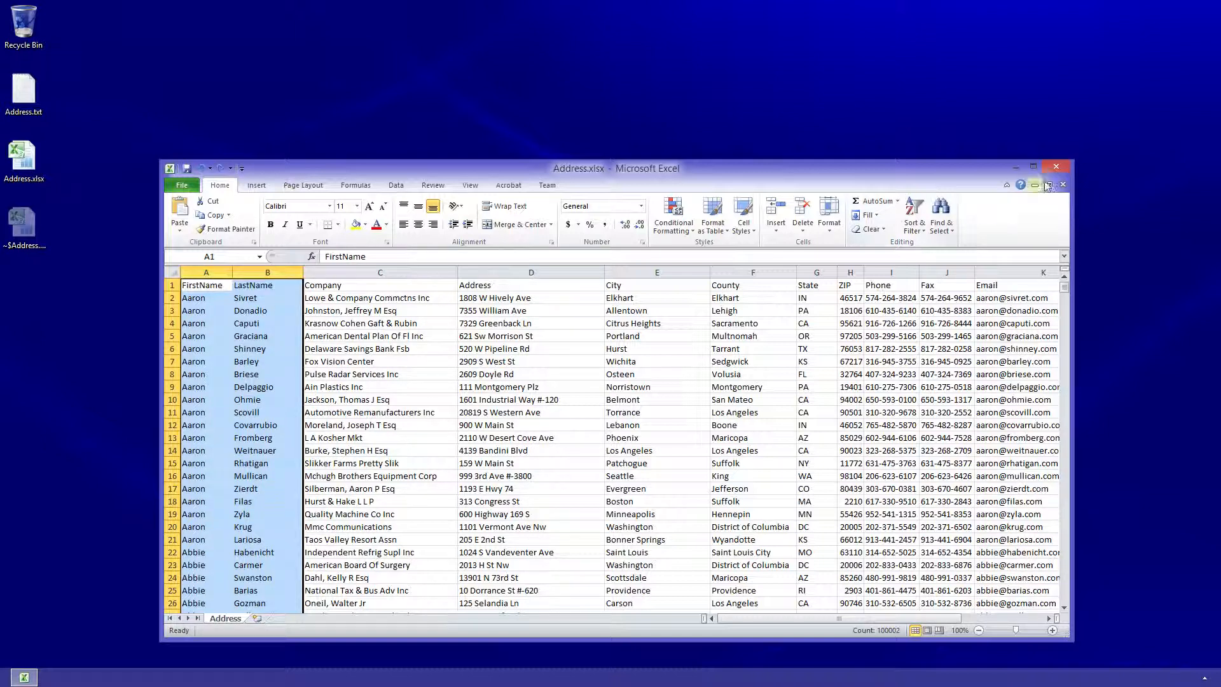
pyautogui.click(1054, 167)
pyautogui.click(611, 355)
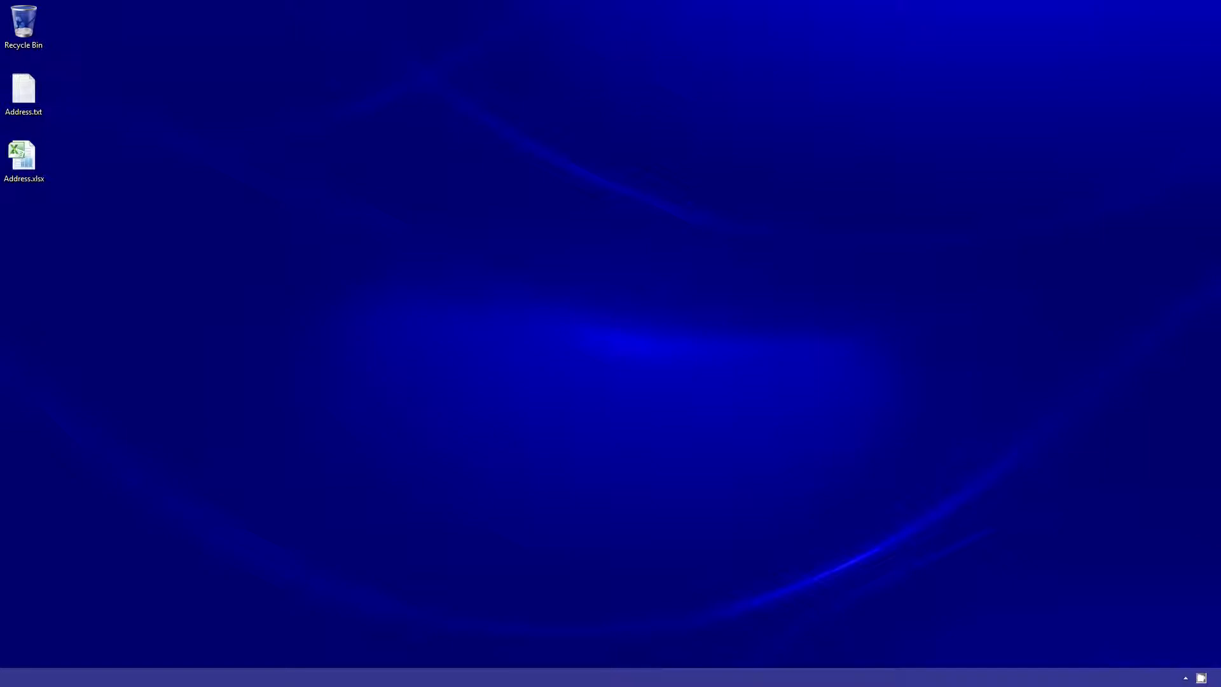
# Create a Microsoft Access database on the desktop and name it My First Database.
pyautogui.rightClick(19, 221)
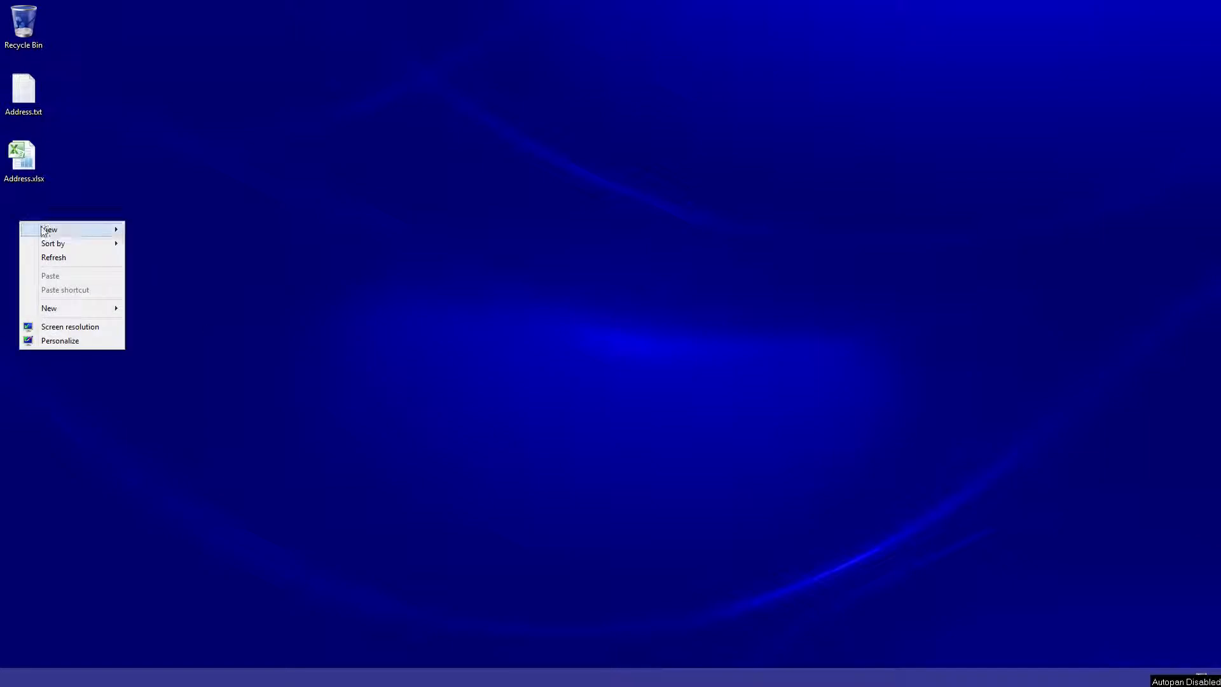
pyautogui.moveTo(82, 312)
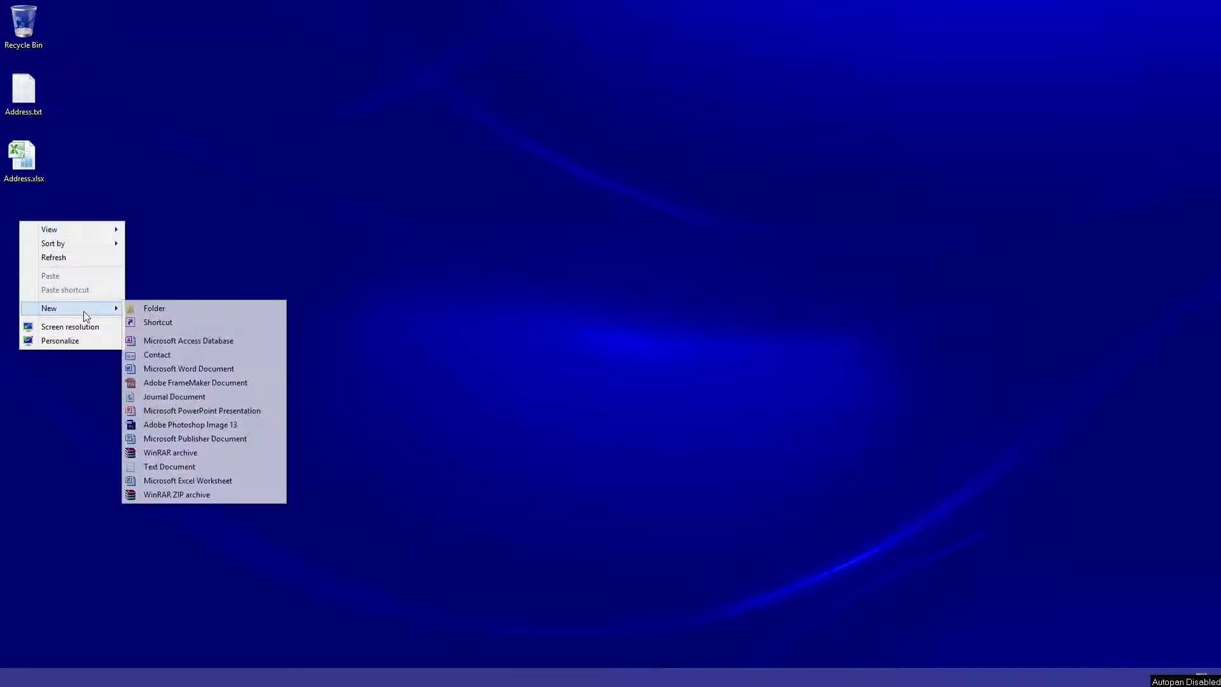
pyautogui.click(164, 343)
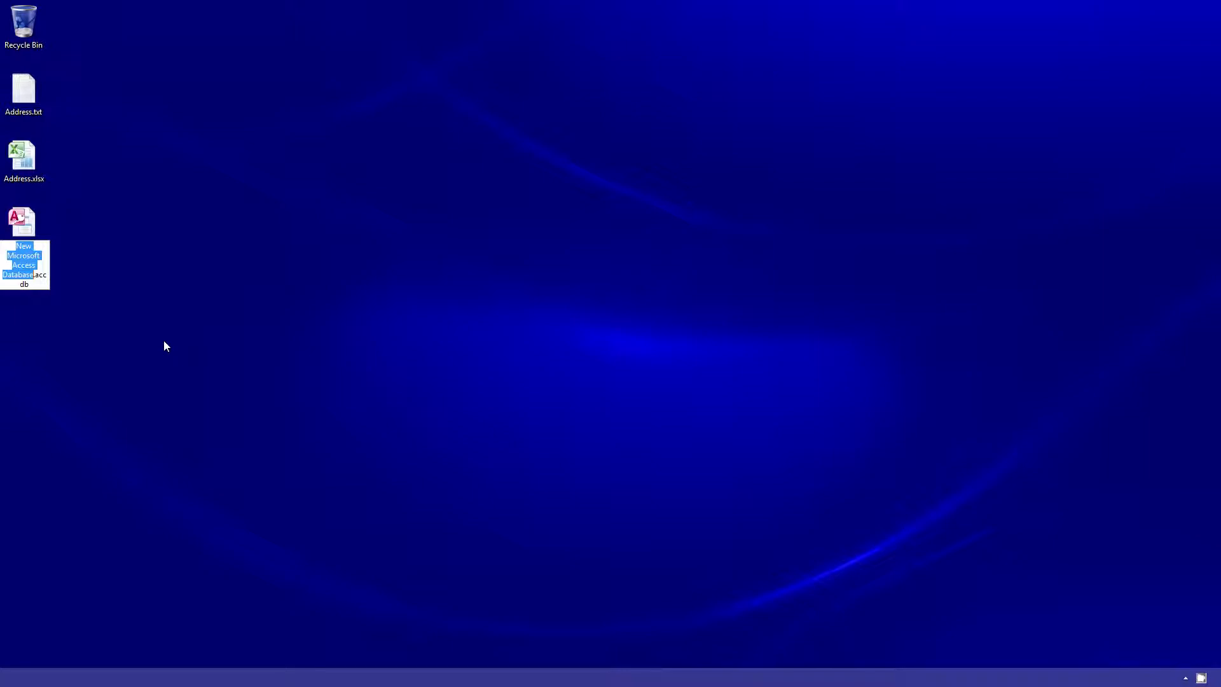
pyautogui.write('My First')
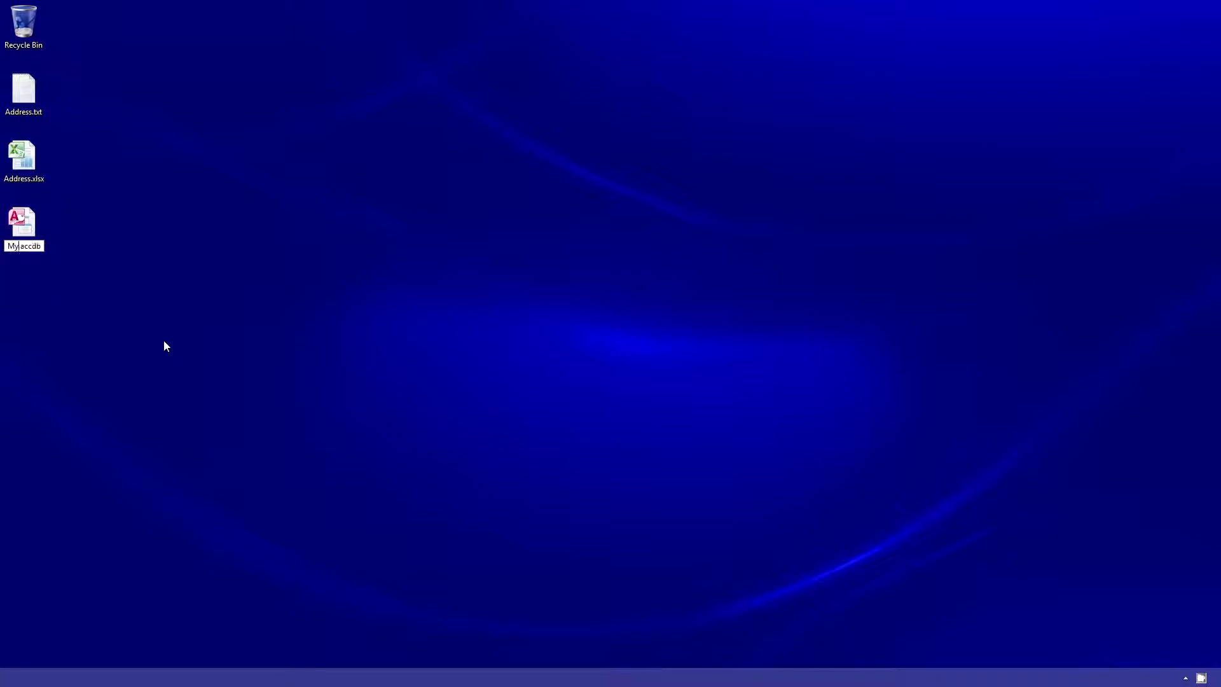
pyautogui.write(' Database')
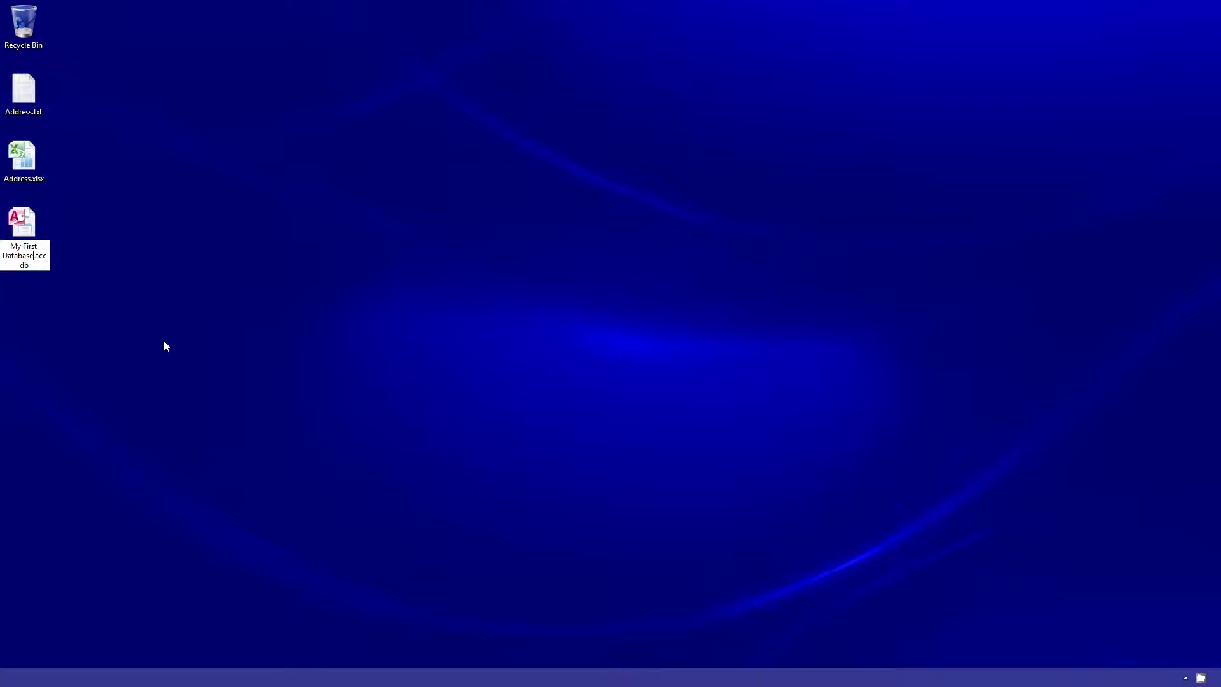
pyautogui.press('Return')
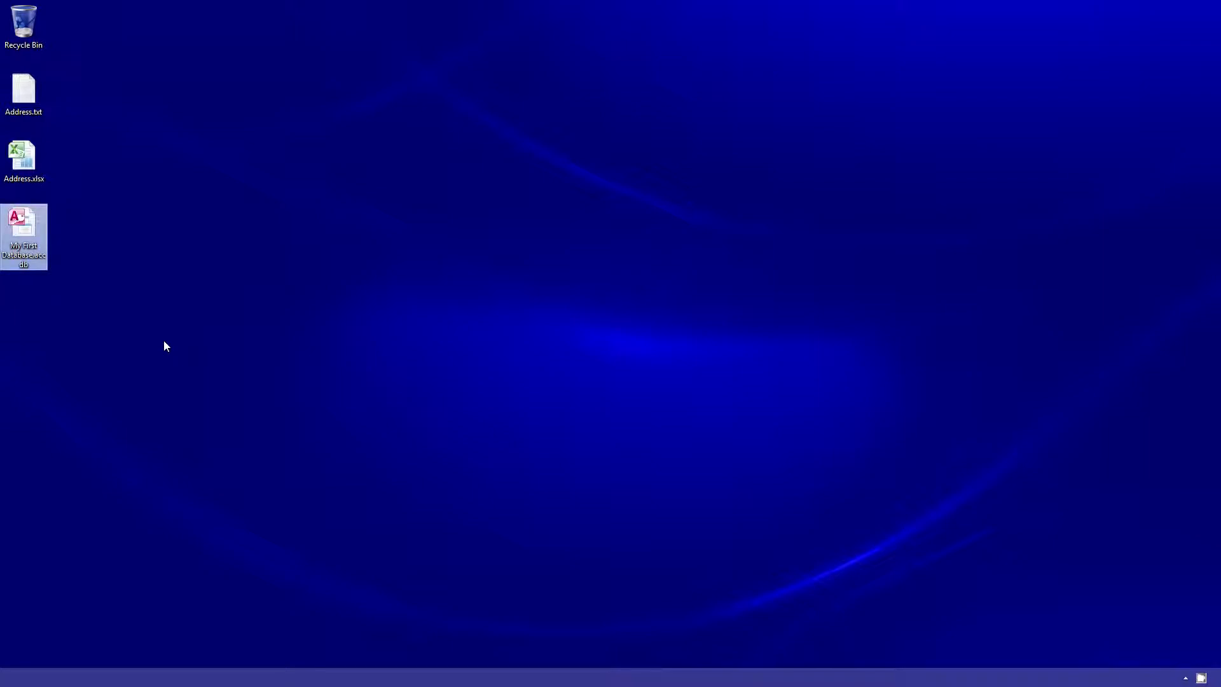
# Open My First Database in Microsoft Access and enable its disabled content.
pyautogui.doubleClick(29, 231)
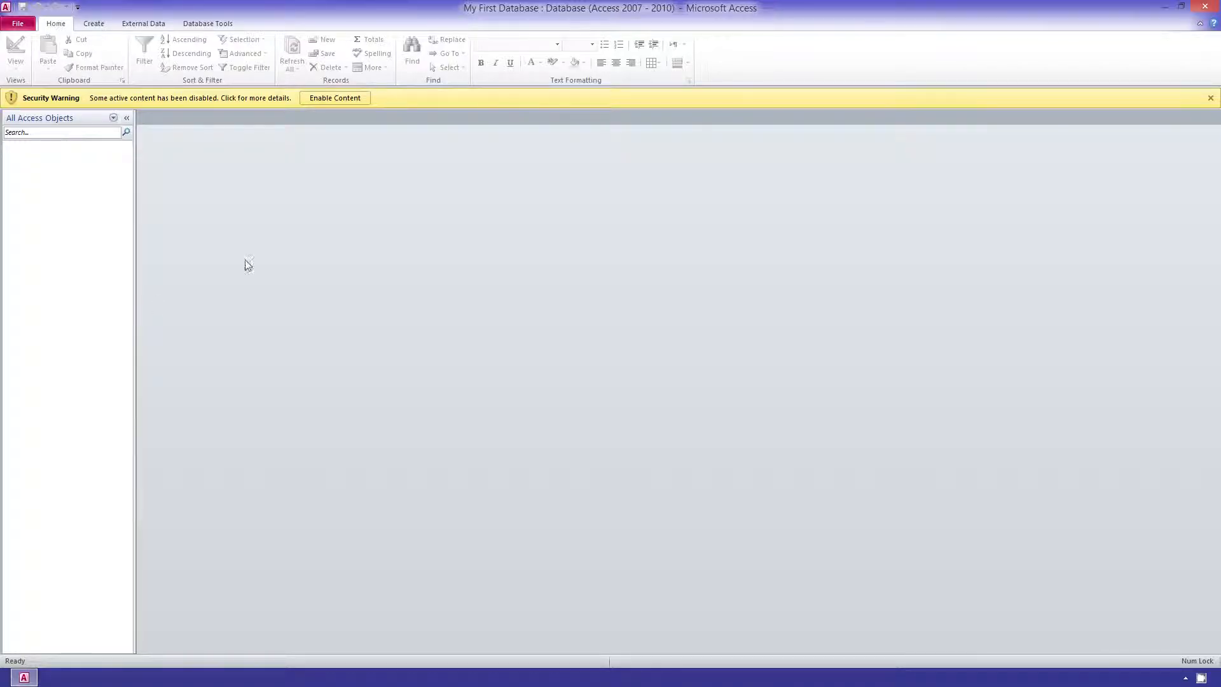
pyautogui.click(349, 100)
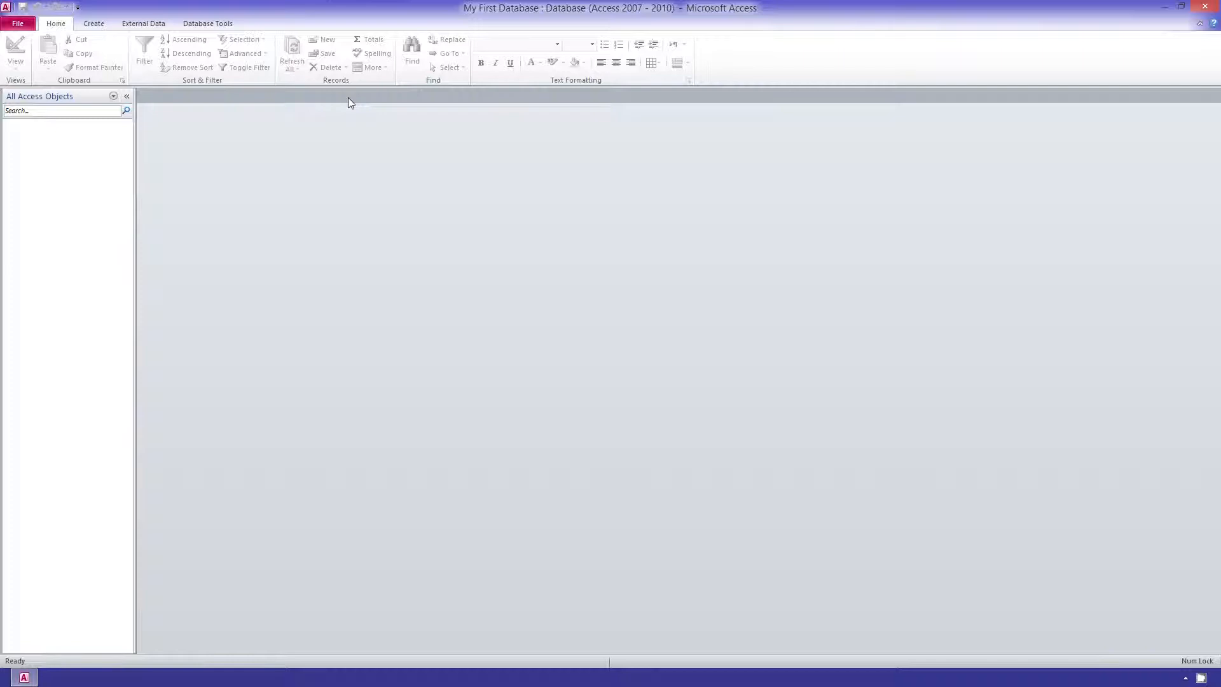
# Begin linking the Excel file Address.xlsx from the Desktop folder as a linked table.
pyautogui.click(135, 27)
pyautogui.click(92, 55)
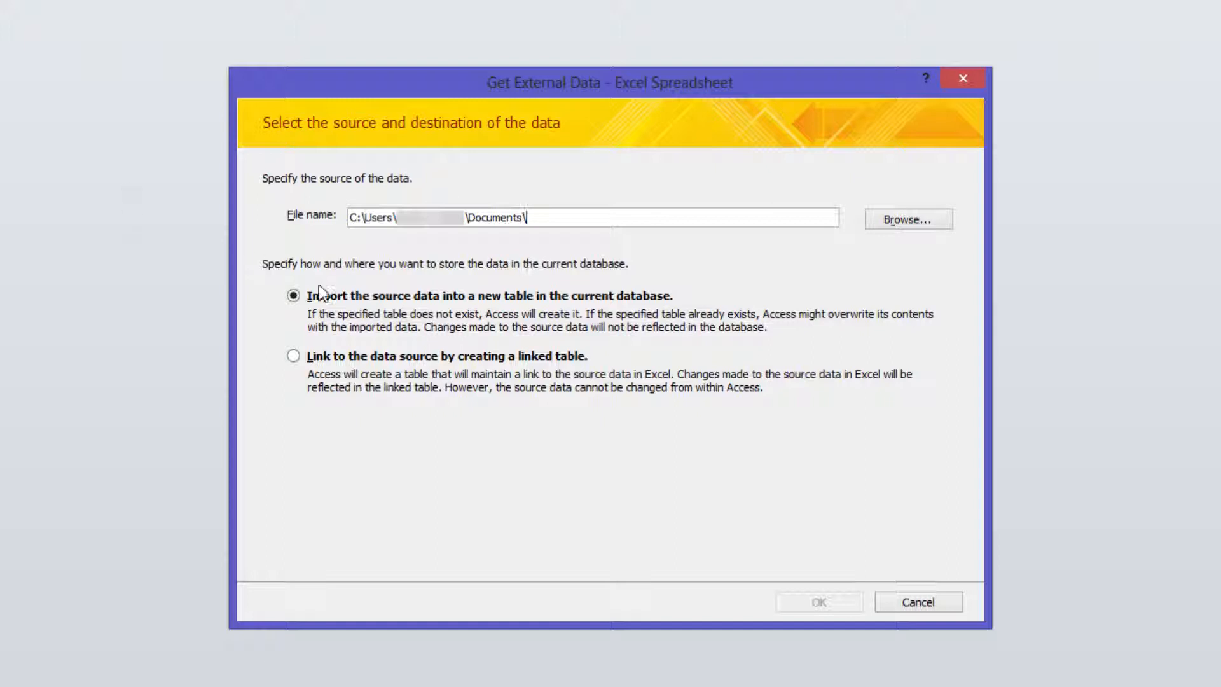
pyautogui.click(400, 360)
pyautogui.click(887, 219)
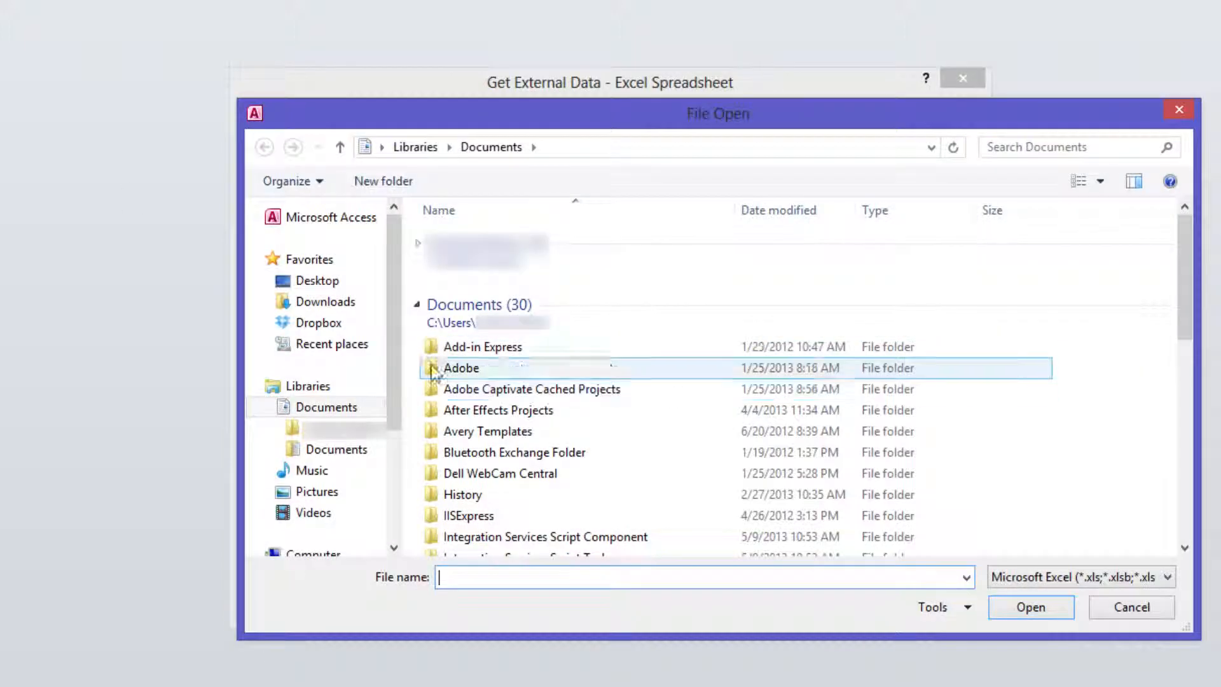
pyautogui.click(318, 281)
pyautogui.click(735, 287)
pyautogui.click(1020, 607)
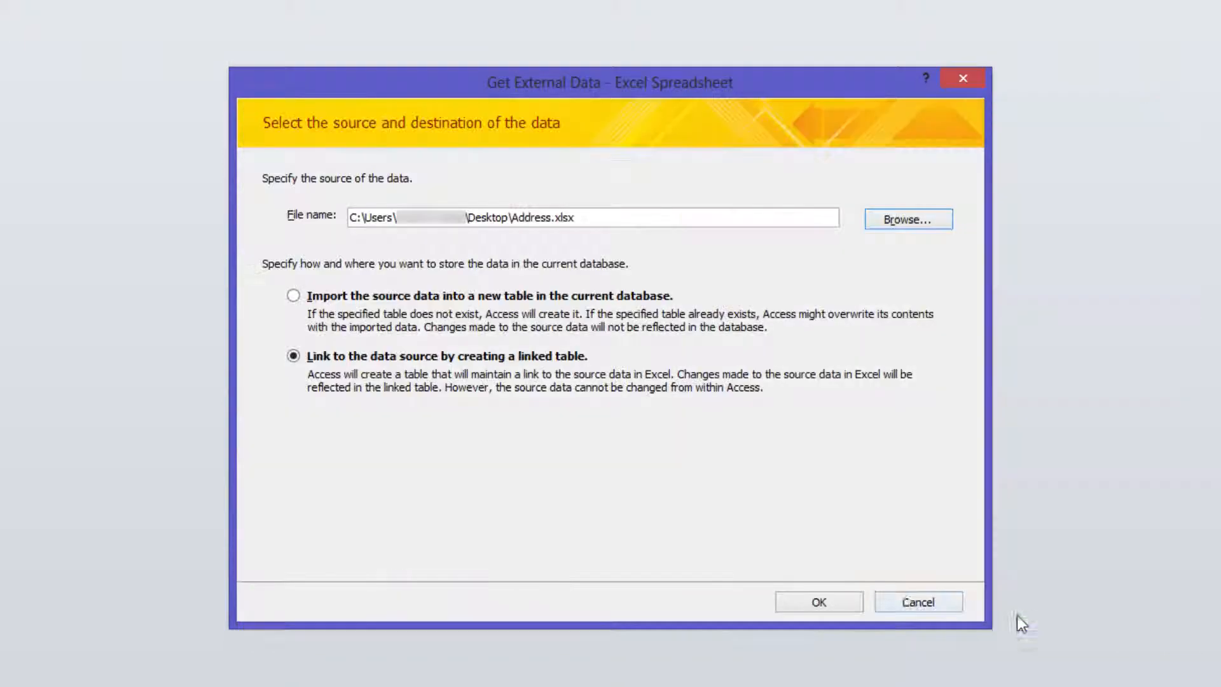
pyautogui.click(851, 594)
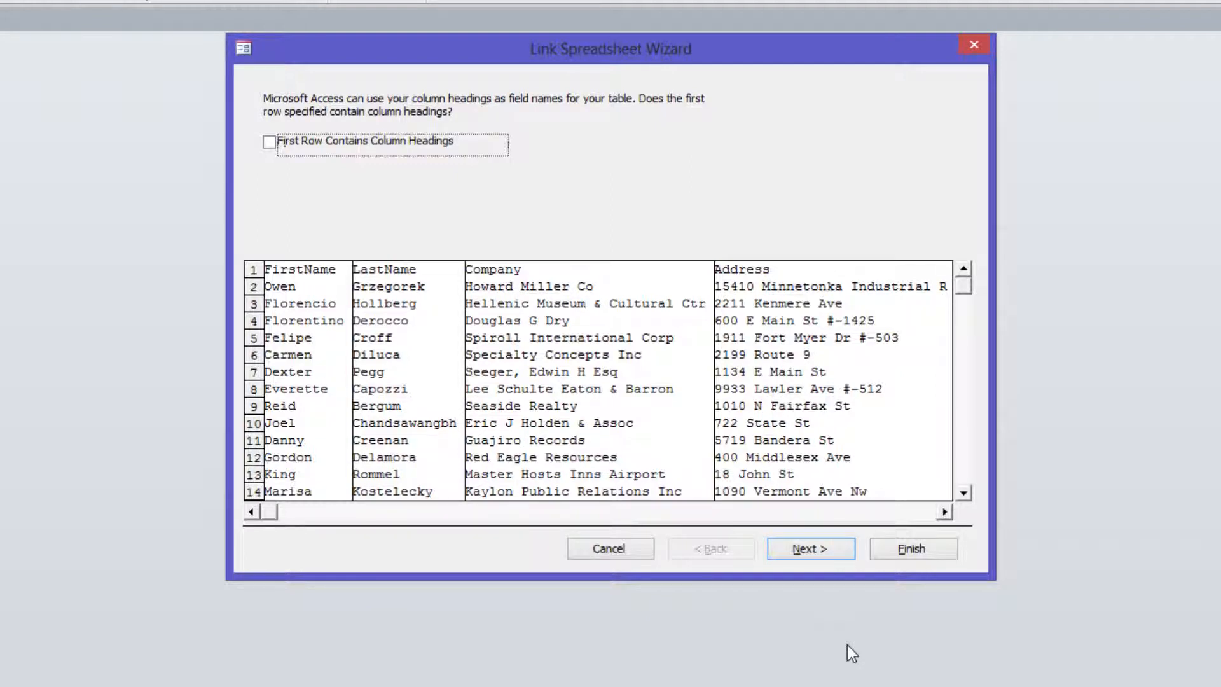
# Use the first row as column headings and finish the link with the table name lnkAddress.
pyautogui.click(276, 143)
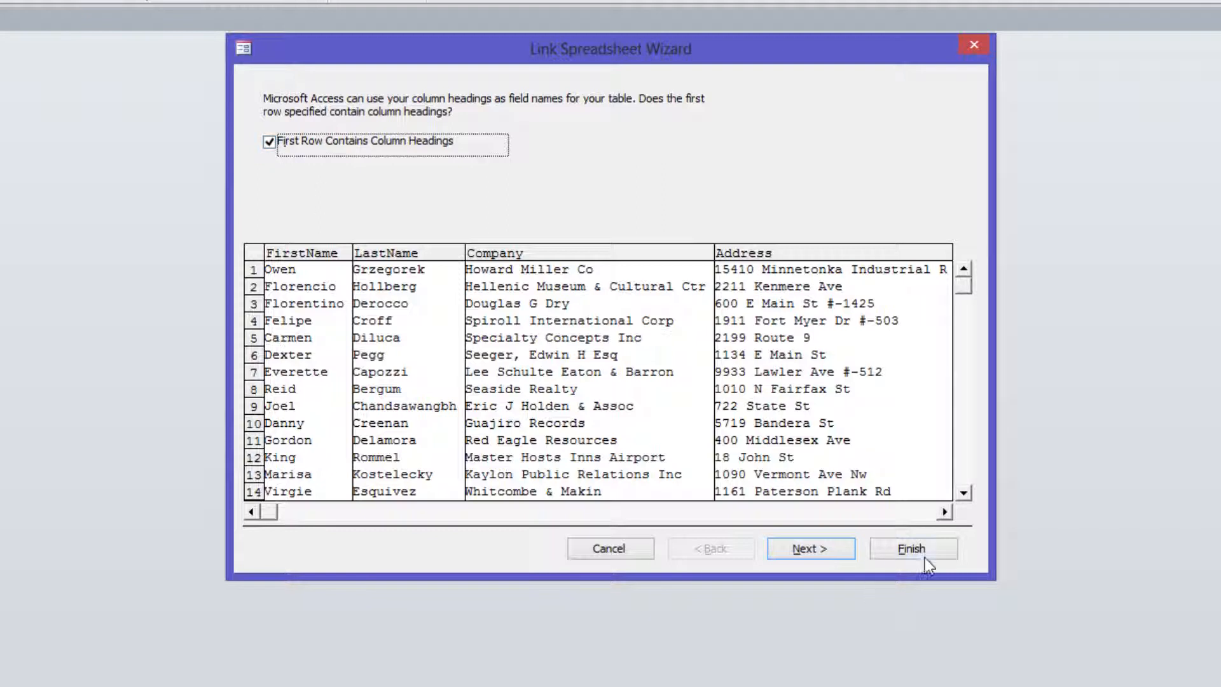
pyautogui.click(833, 552)
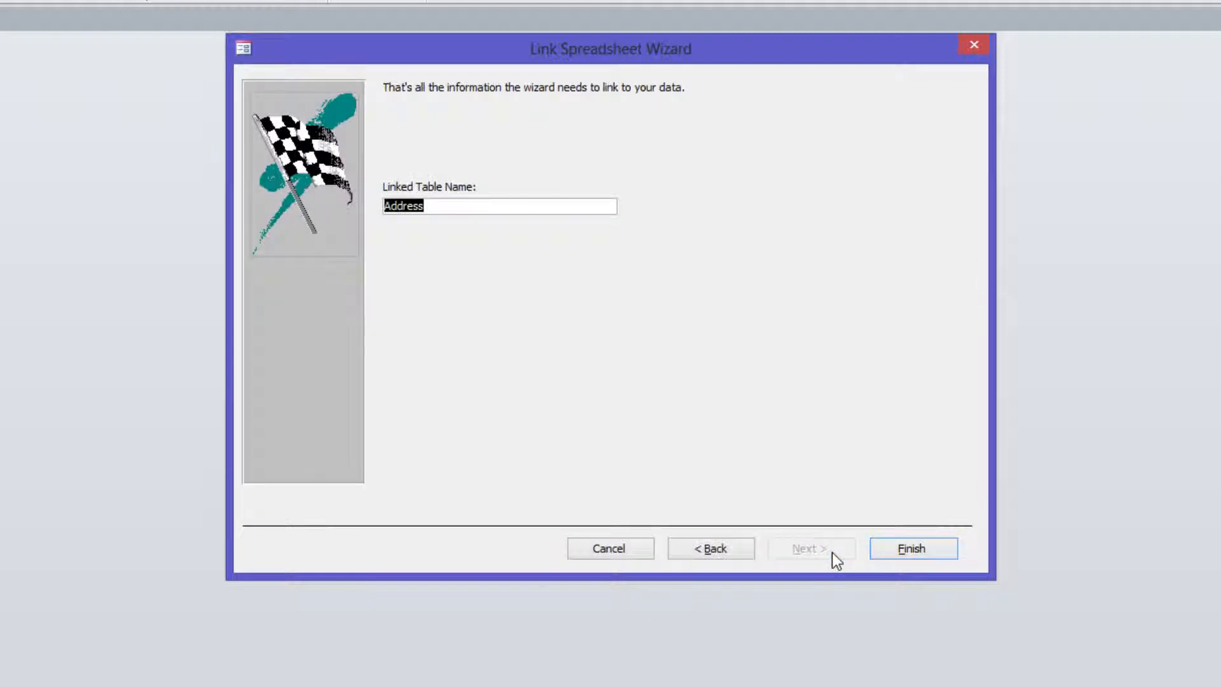
pyautogui.click(448, 211)
pyautogui.press('Home')
pyautogui.write('lnk')
pyautogui.click(907, 550)
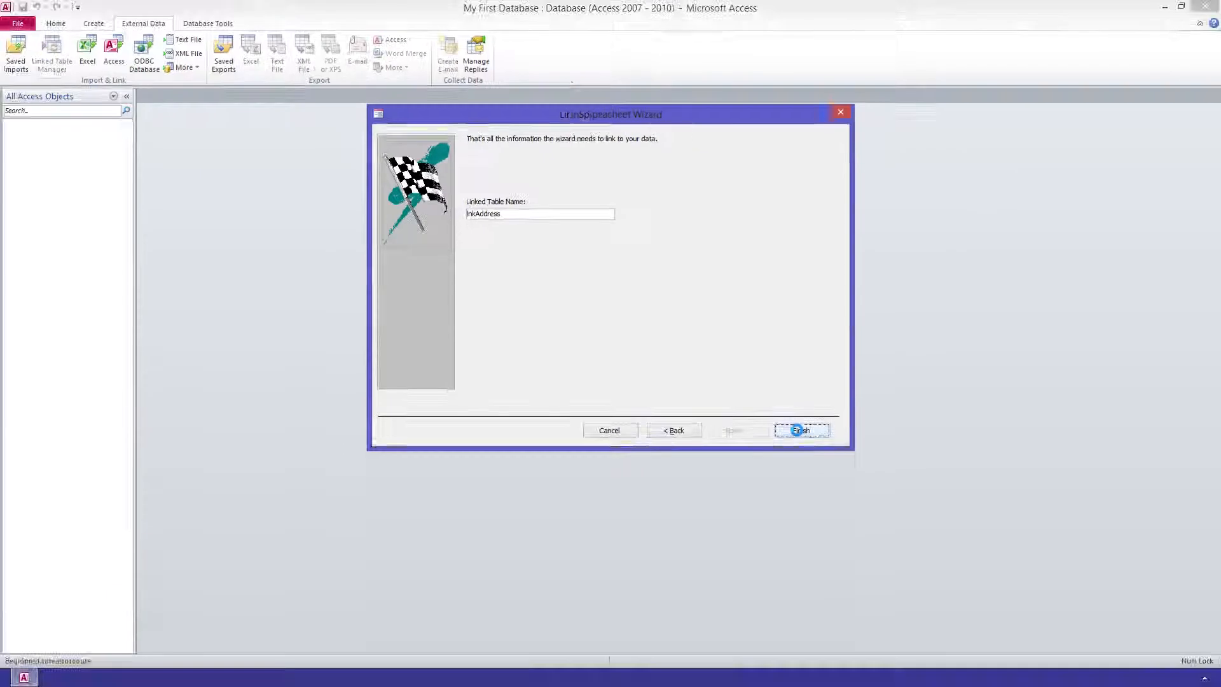
pyautogui.click(614, 374)
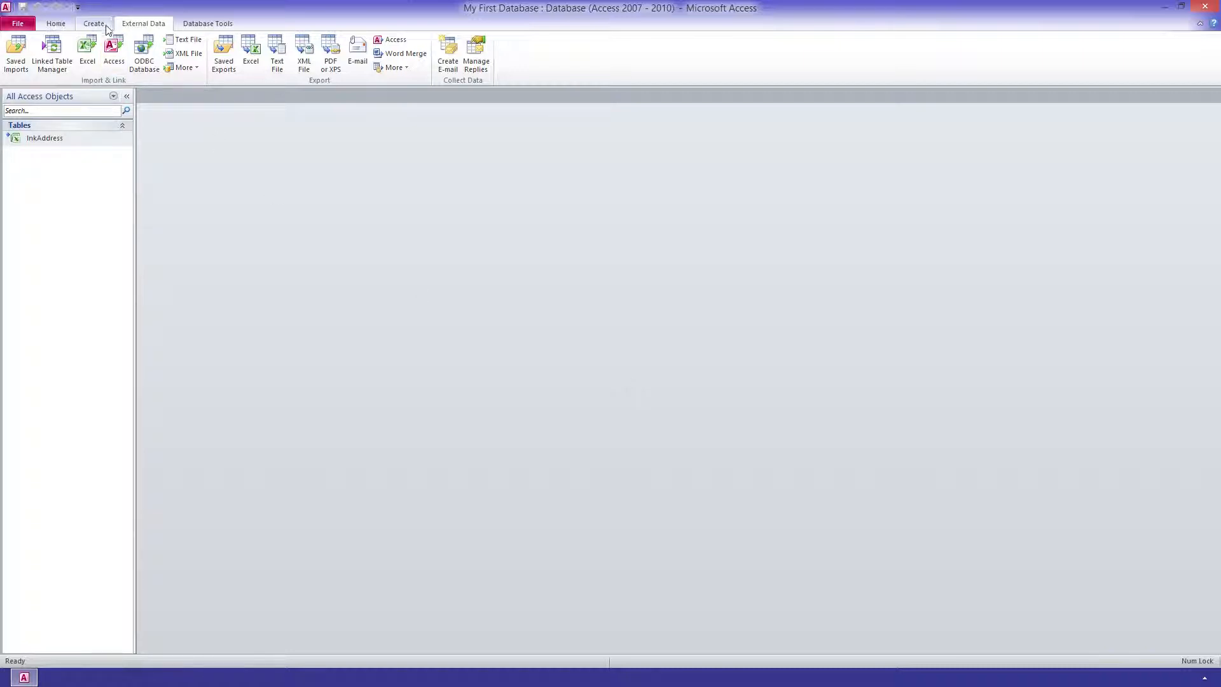
# Begin importing the Excel file Address.xlsx from the Desktop folder into a new table in the current database.
pyautogui.click(87, 50)
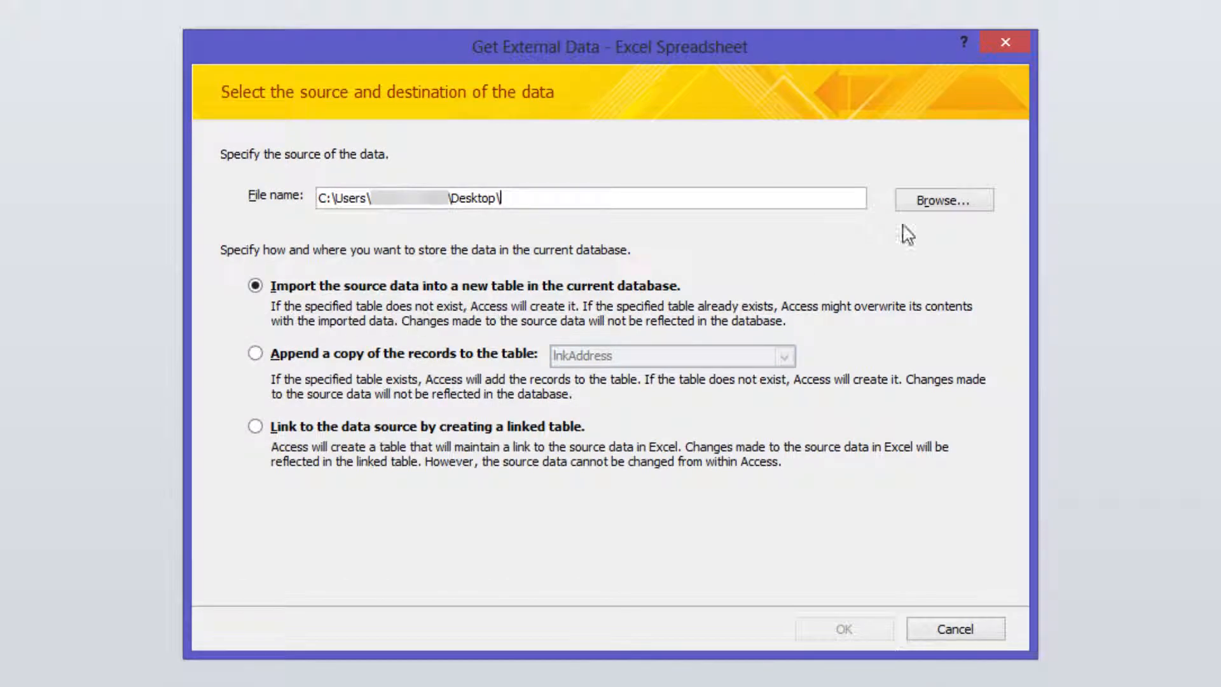
pyautogui.click(932, 207)
pyautogui.click(489, 228)
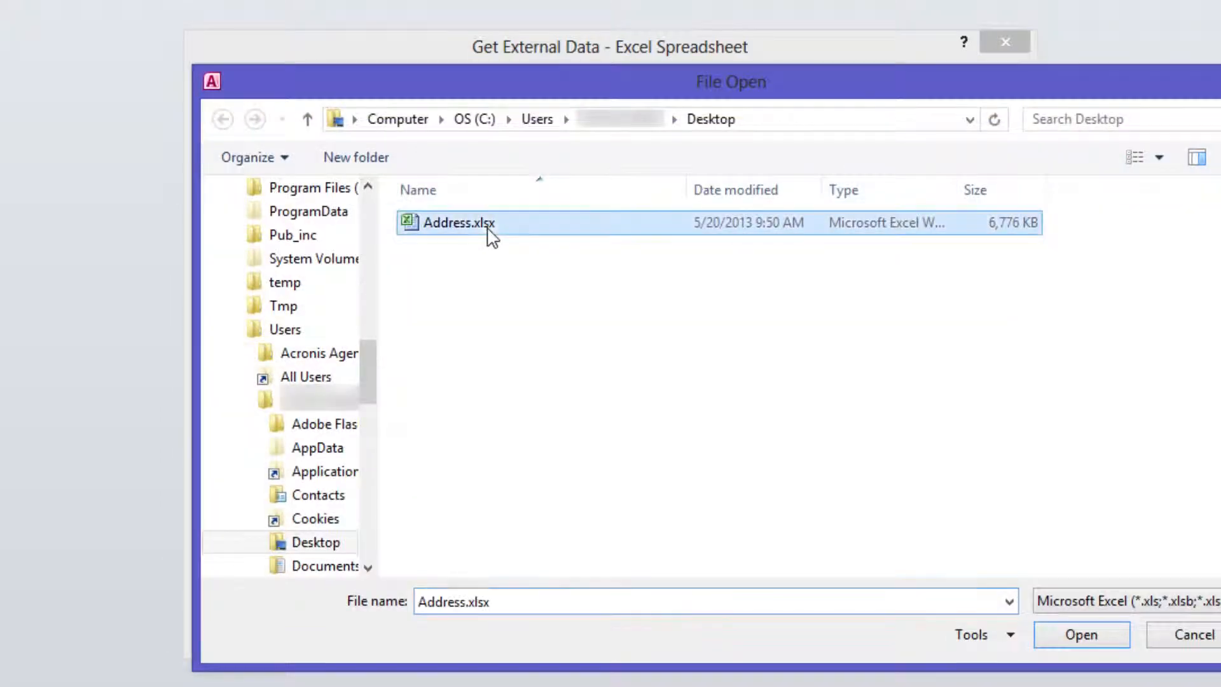
pyautogui.click(1081, 635)
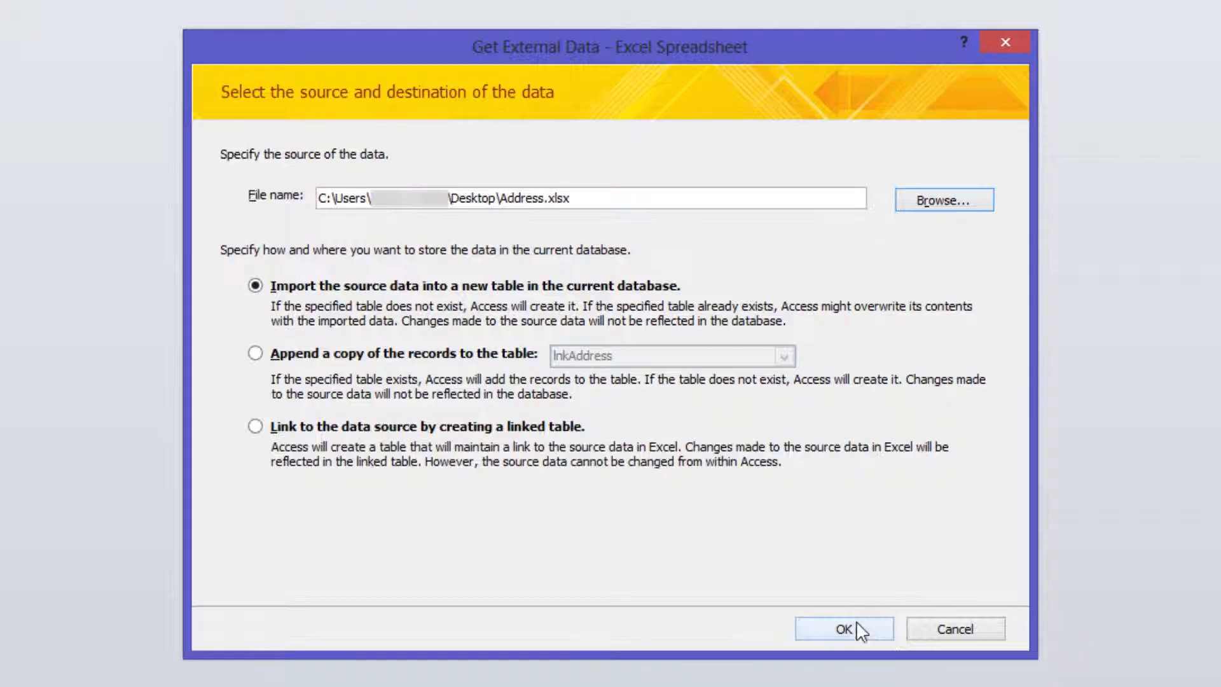
pyautogui.click(844, 629)
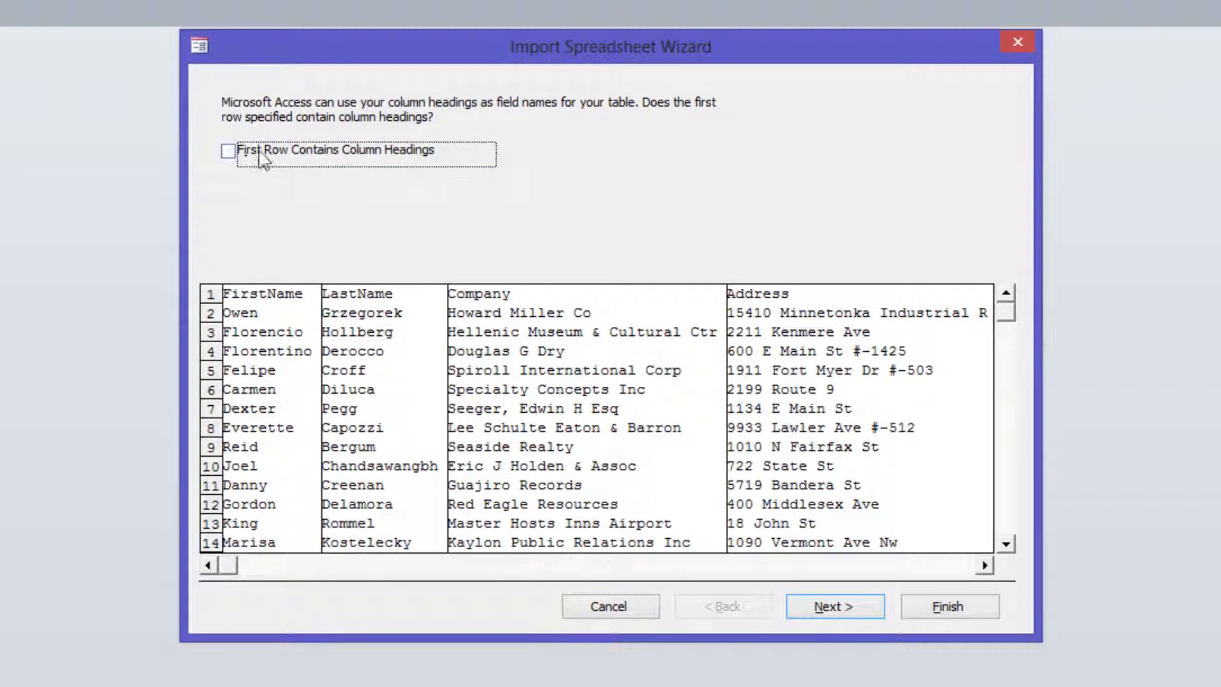
# Set the first row as column headings for the import and continue to the field options.
pyautogui.click(262, 157)
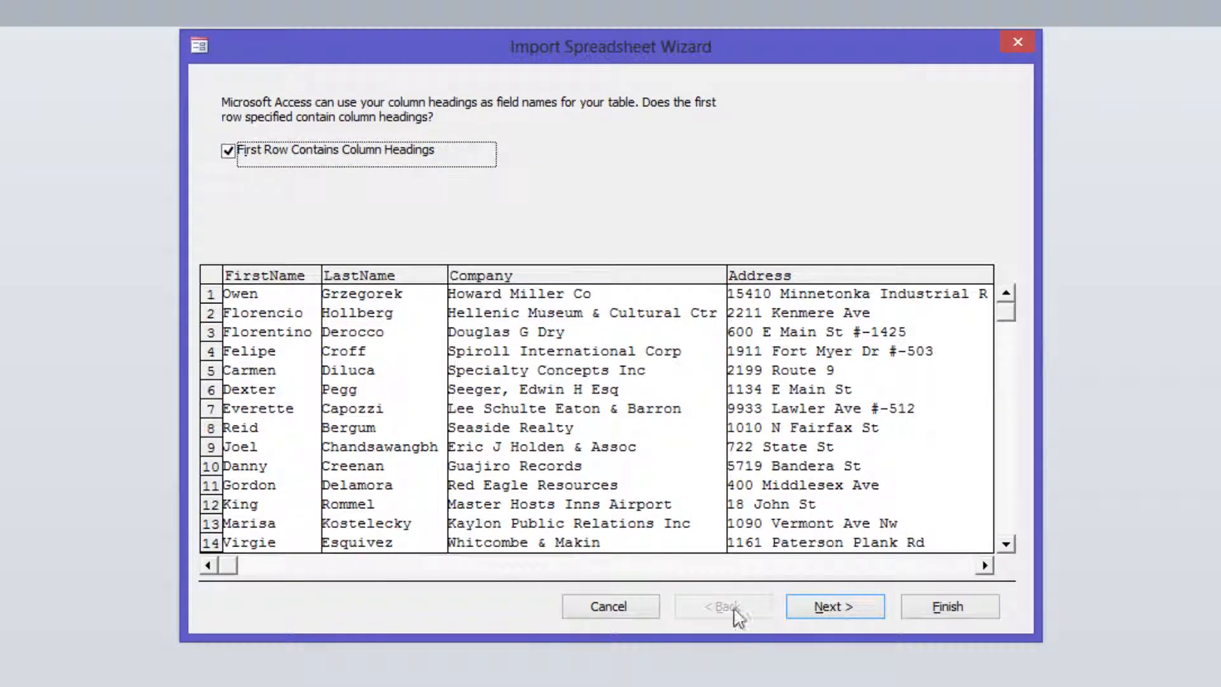
pyautogui.click(831, 610)
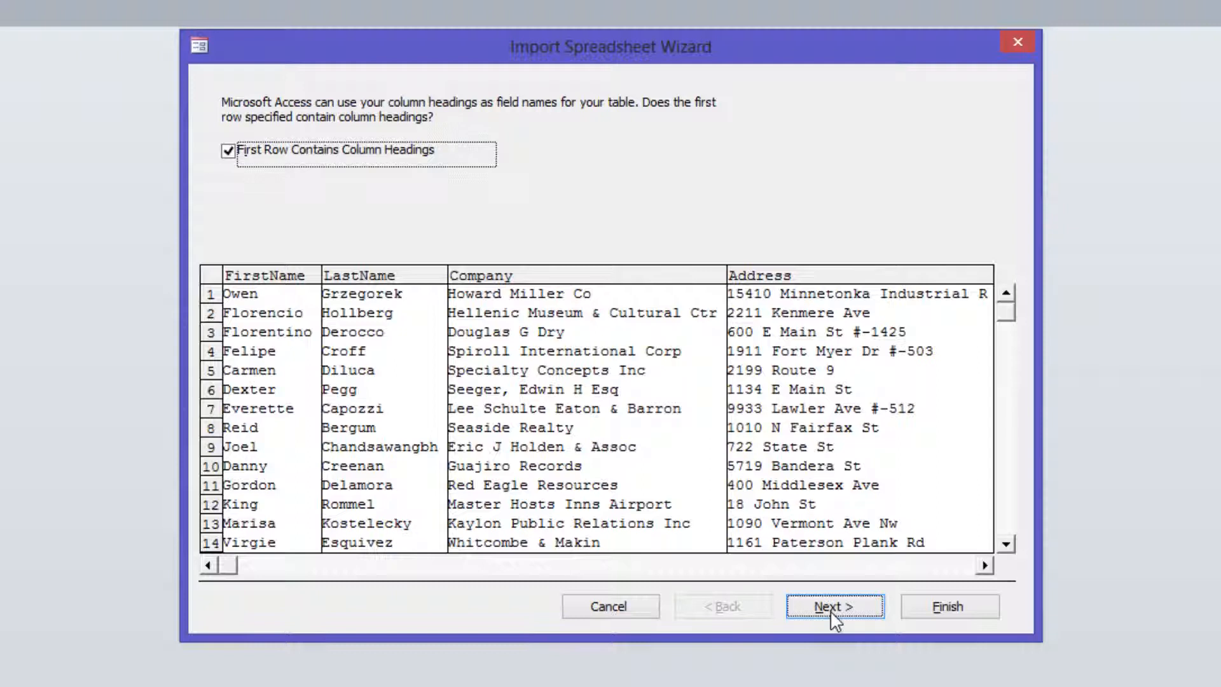
pyautogui.click(830, 607)
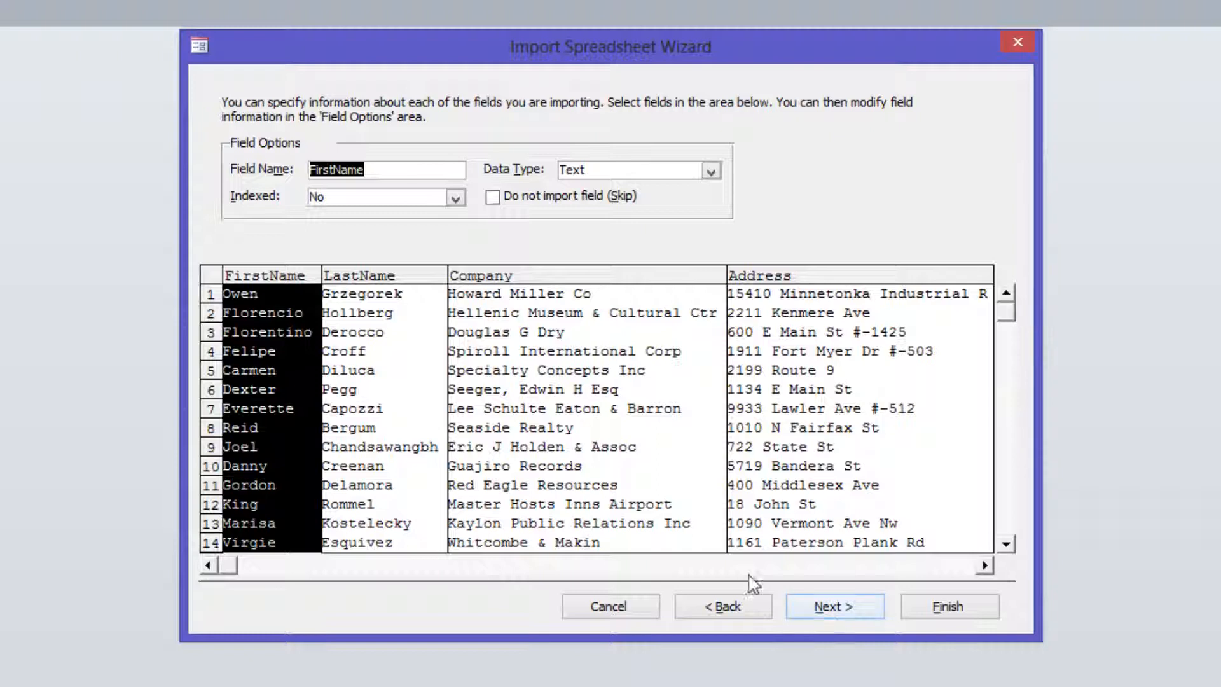
# Exclude the Address, City, County and State fields from the spreadsheet import.
pyautogui.click(787, 394)
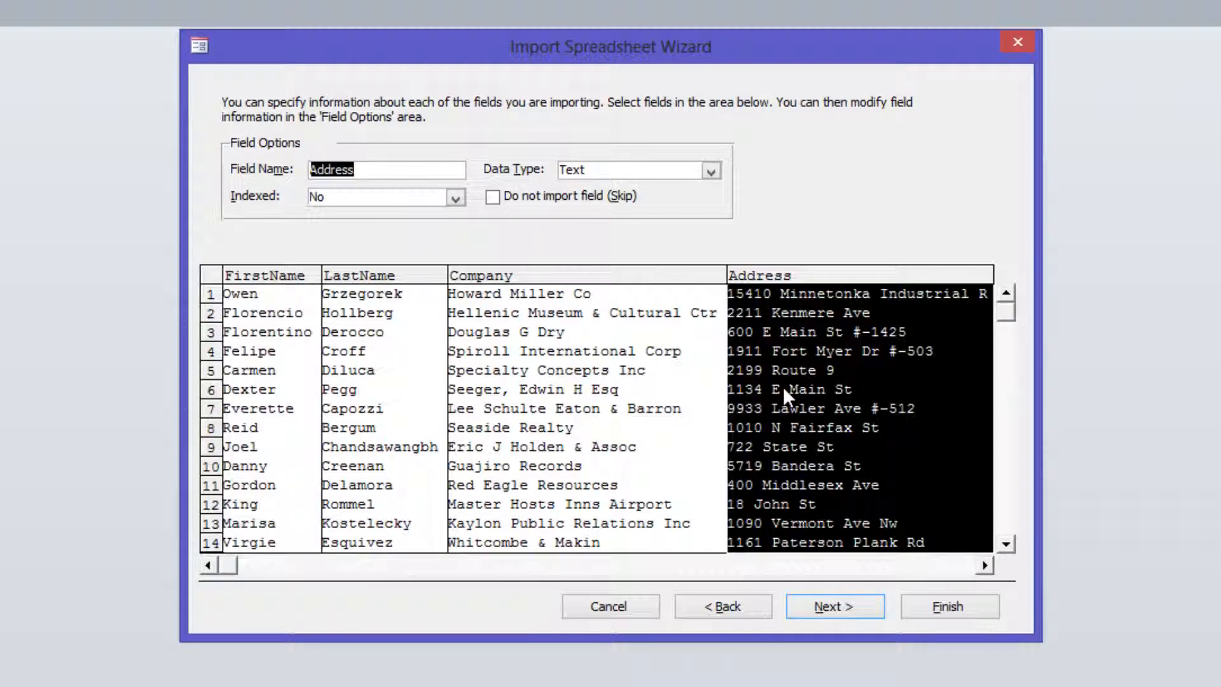
pyautogui.click(506, 199)
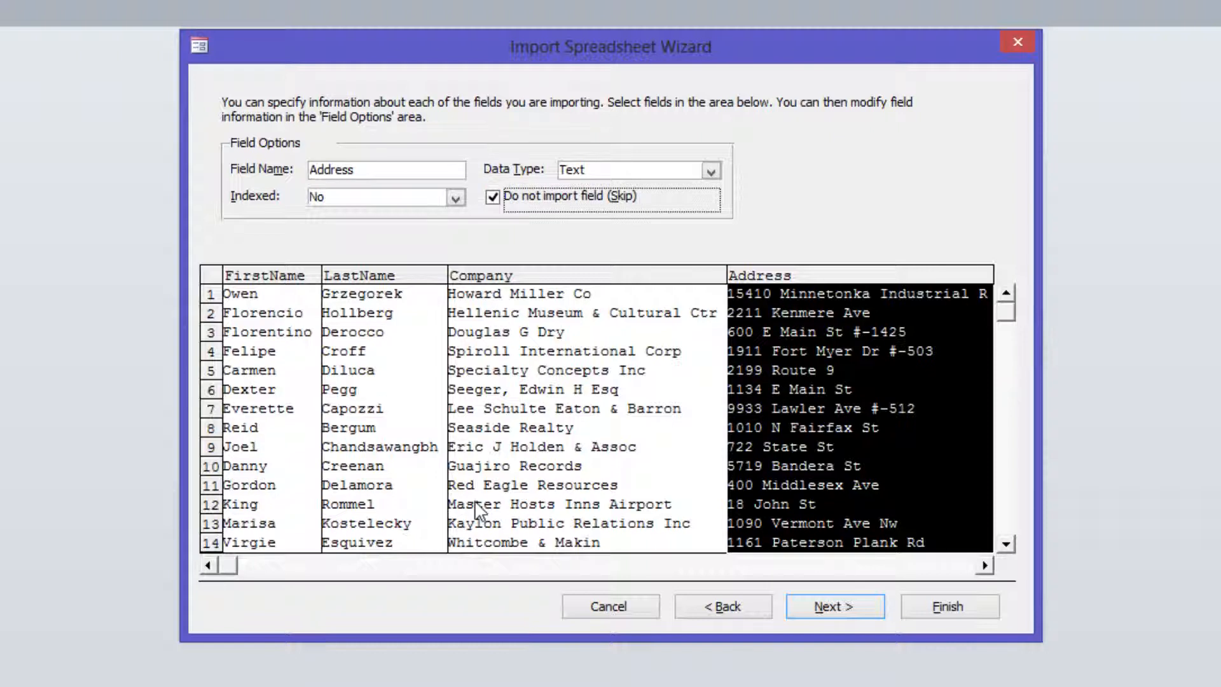
pyautogui.click(452, 566)
pyautogui.click(365, 422)
pyautogui.click(492, 198)
pyautogui.click(474, 396)
pyautogui.click(493, 198)
pyautogui.click(620, 413)
pyautogui.click(493, 198)
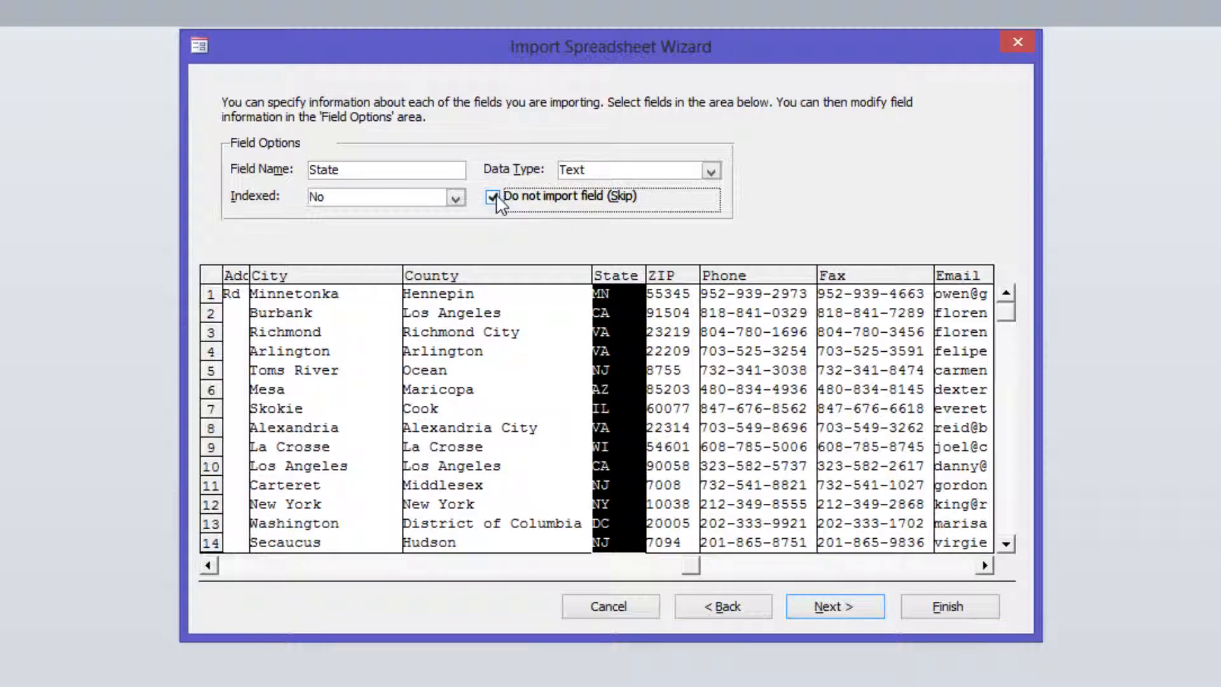
# Exclude the ZIP, Phone, Fax, Email and Web fields as well, and continue to the primary key options.
pyautogui.click(666, 387)
pyautogui.click(492, 198)
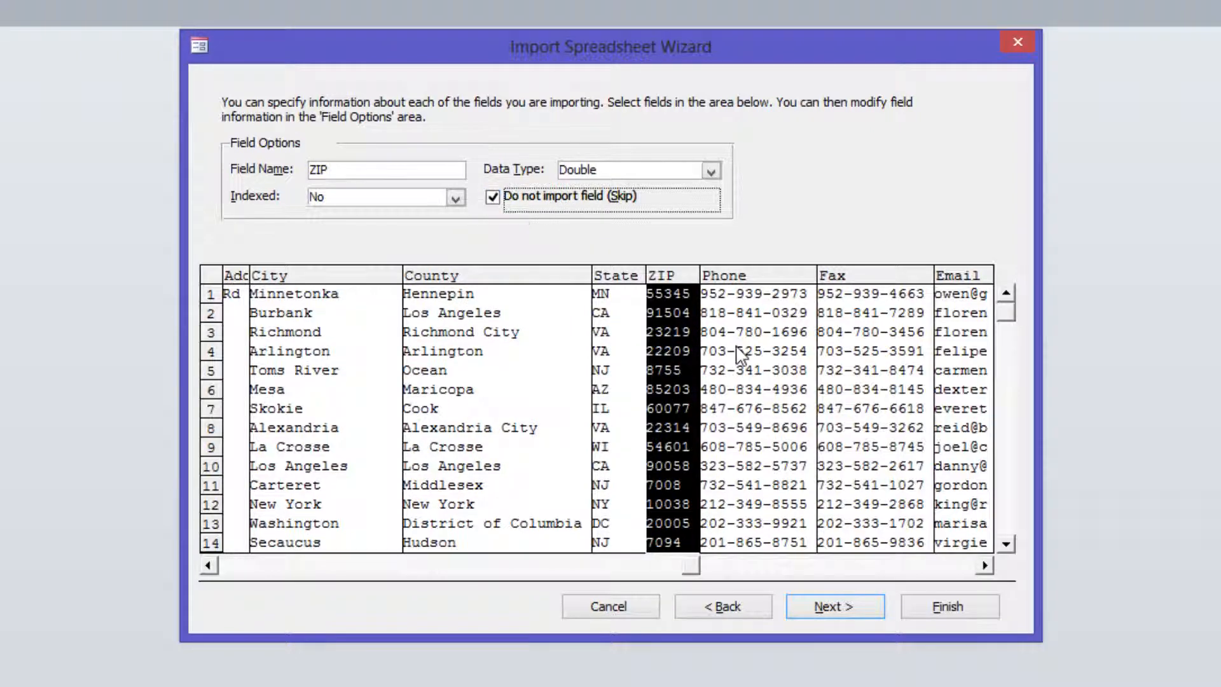
pyautogui.click(740, 351)
pyautogui.click(492, 198)
pyautogui.click(857, 376)
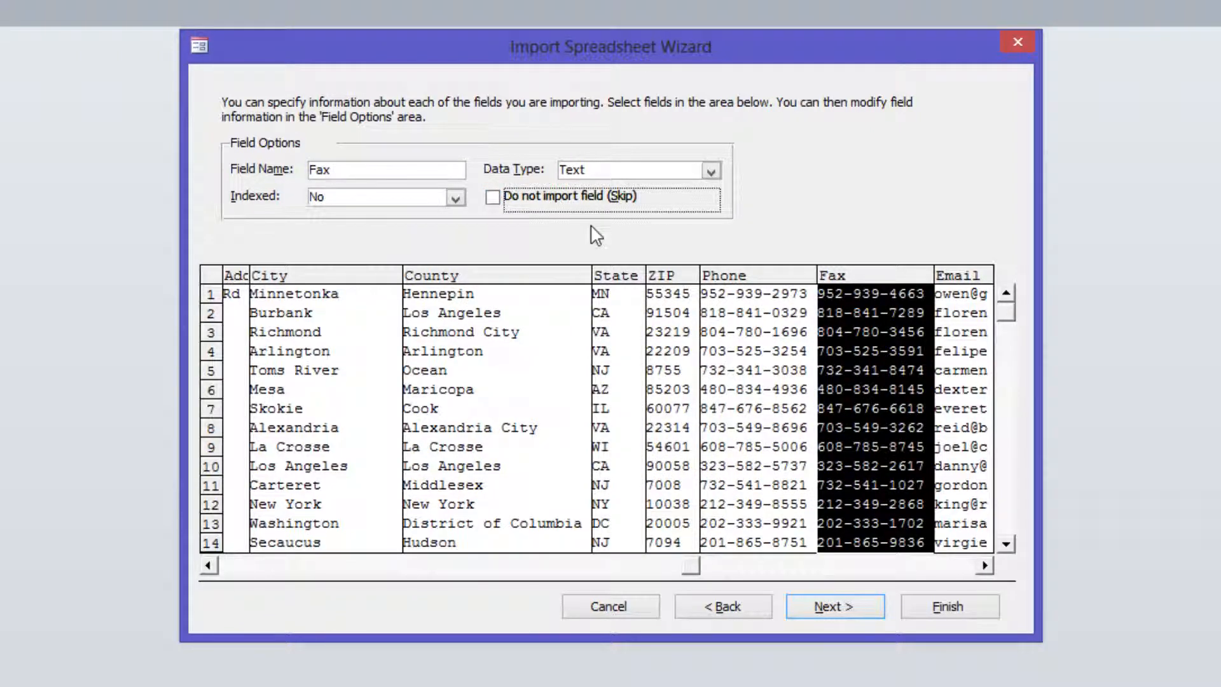
pyautogui.click(493, 197)
pyautogui.click(946, 354)
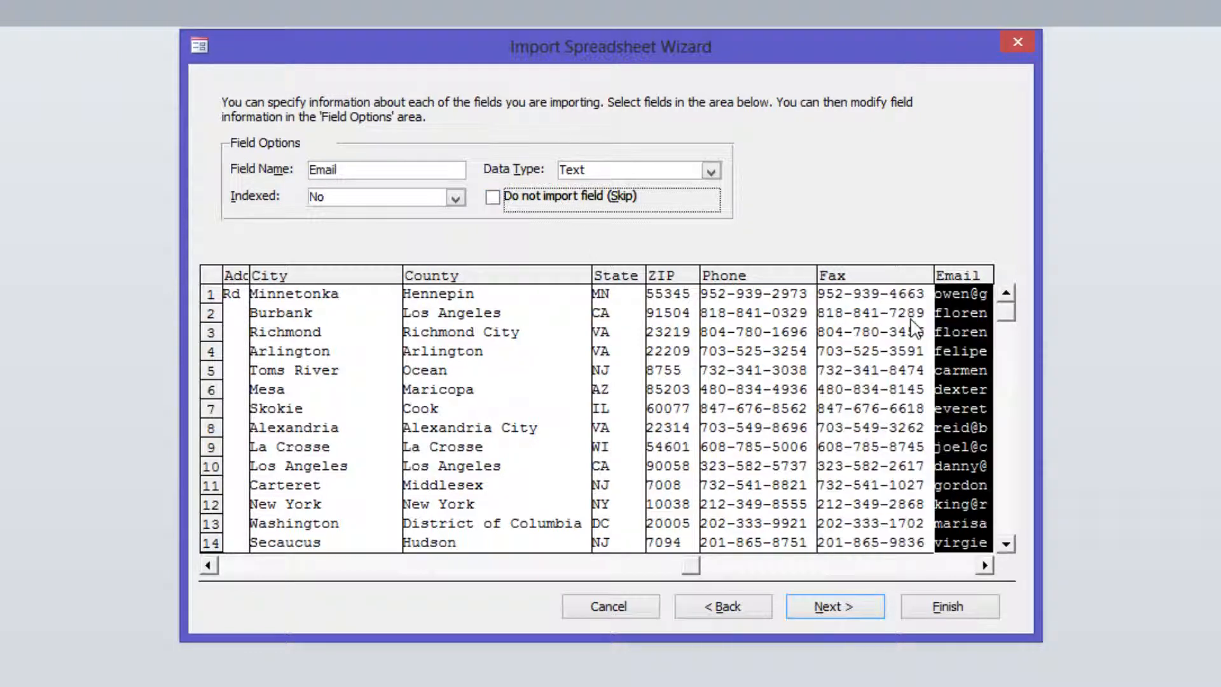
pyautogui.click(492, 197)
pyautogui.click(864, 576)
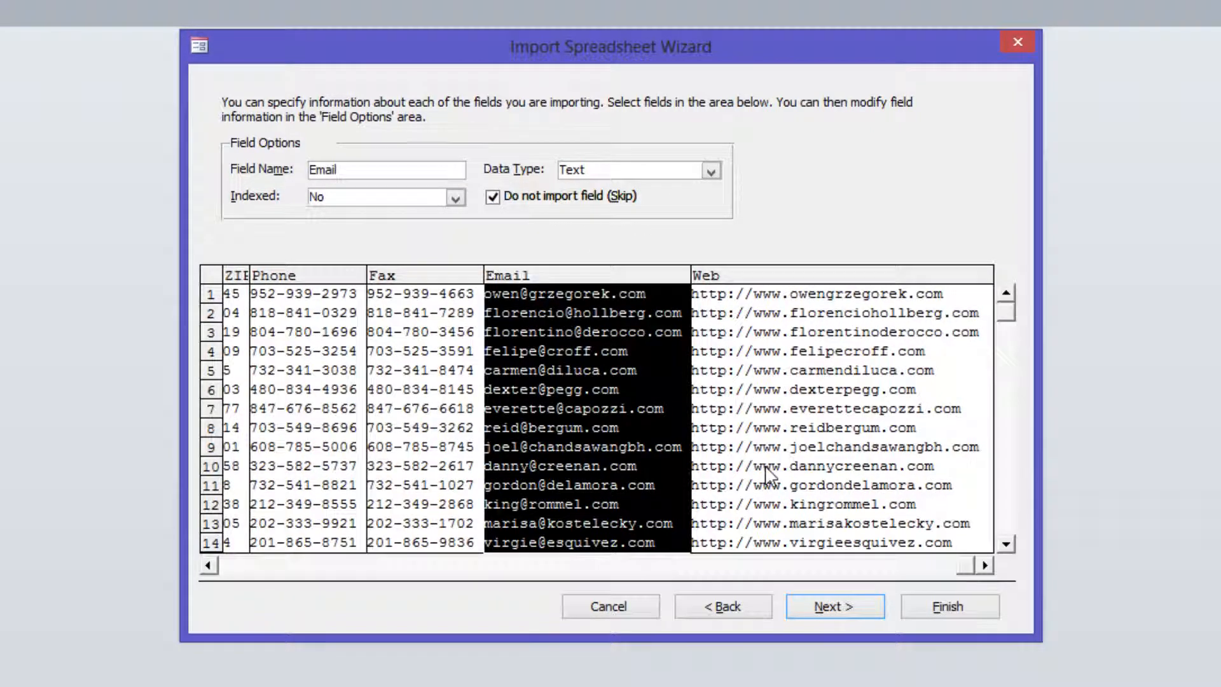
pyautogui.click(753, 375)
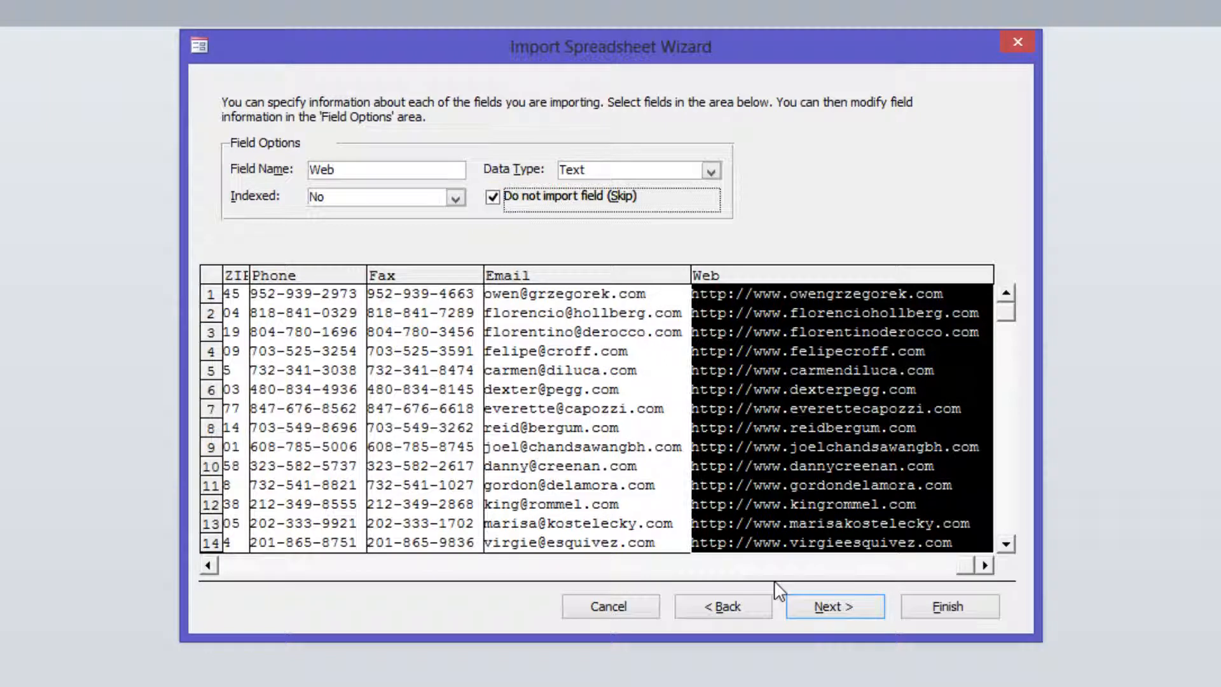
pyautogui.click(820, 609)
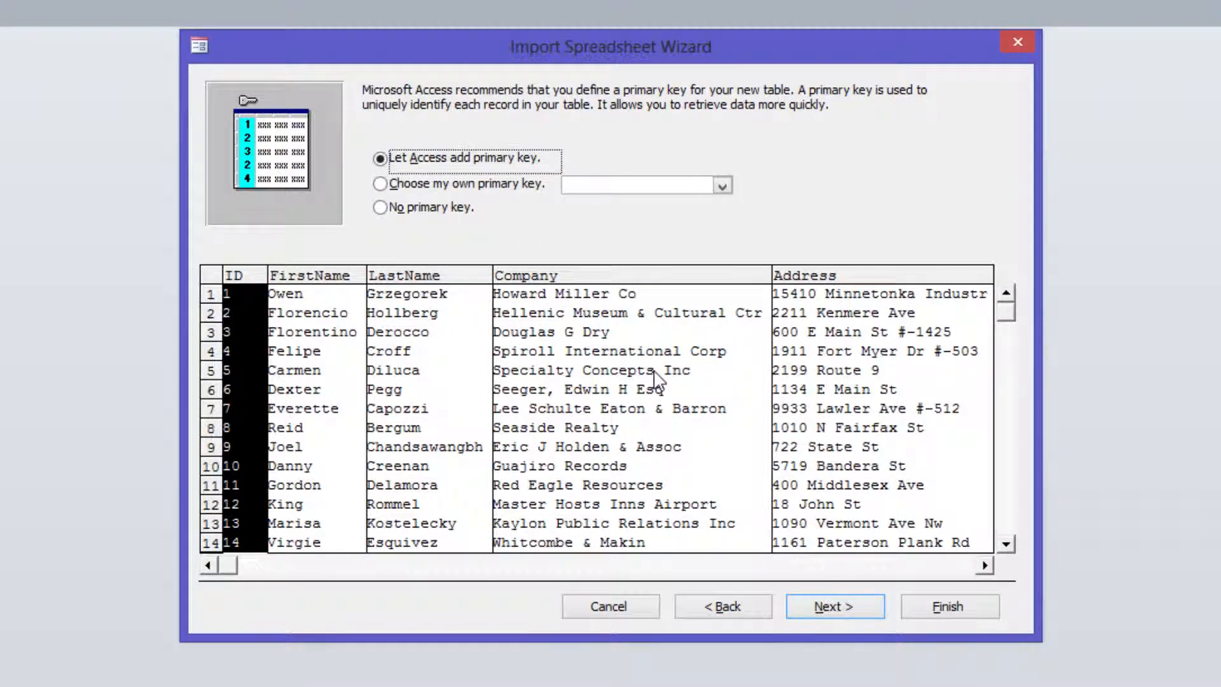
# Import the data into a table named Customers with an Access-added primary key, and check the table's datasheet.
pyautogui.click(848, 606)
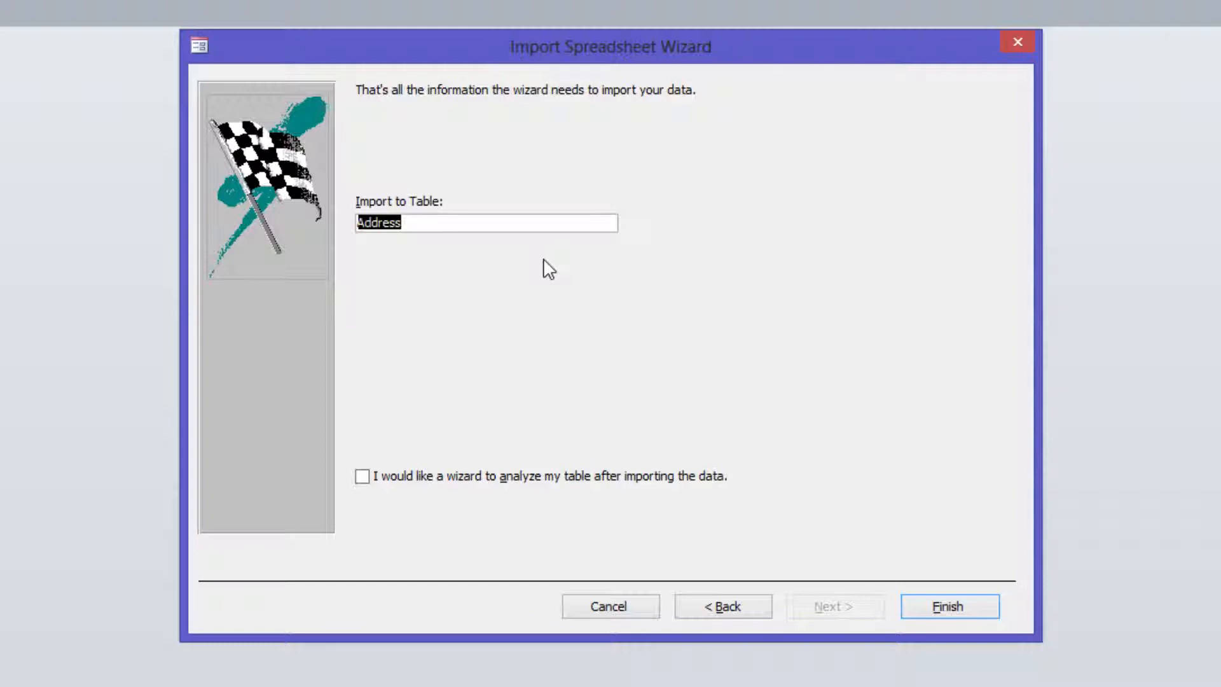
pyautogui.write('Customers')
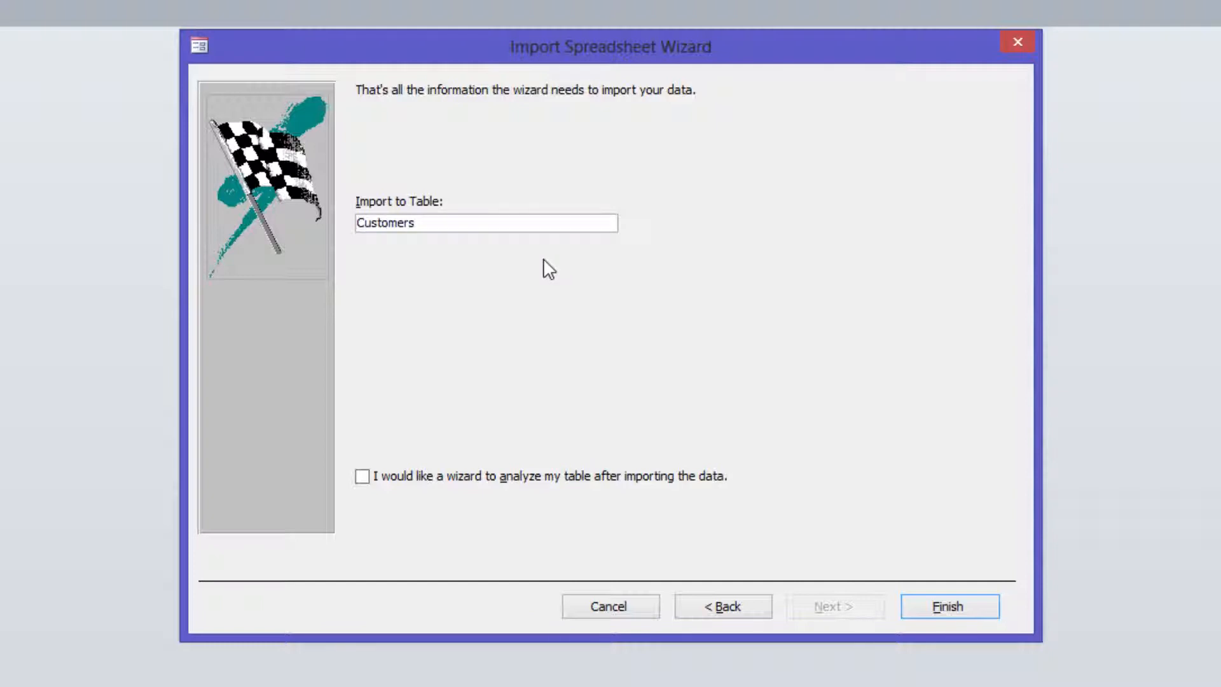
pyautogui.click(959, 612)
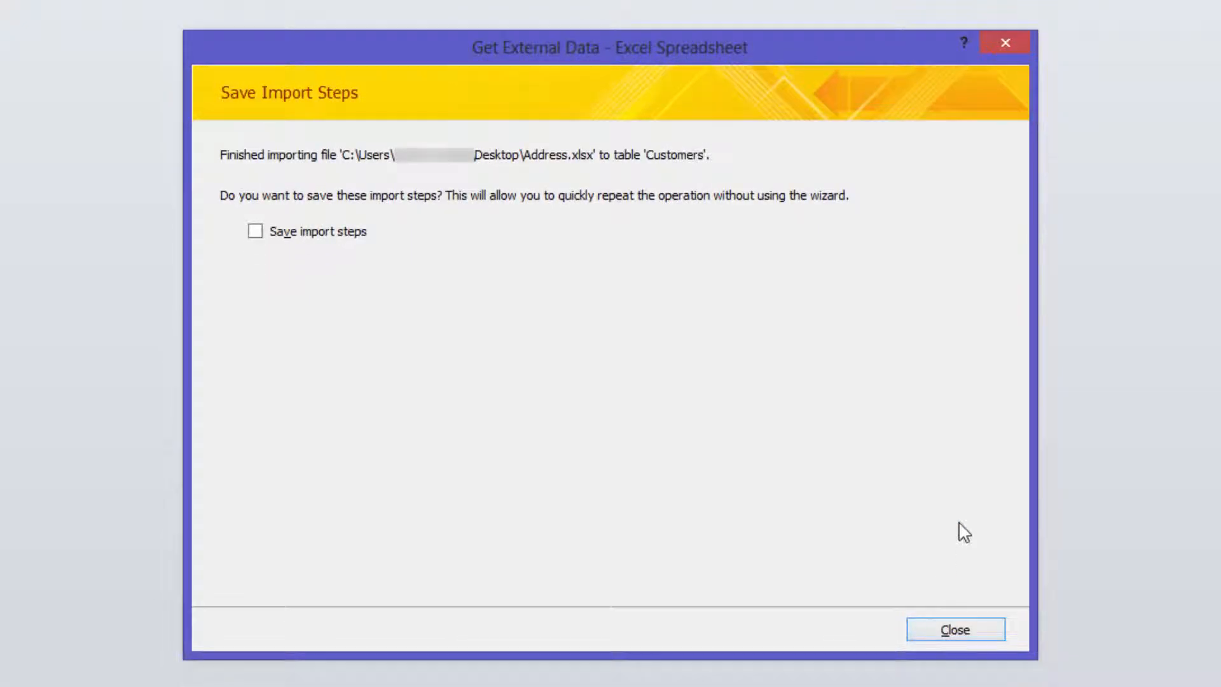
pyautogui.click(947, 629)
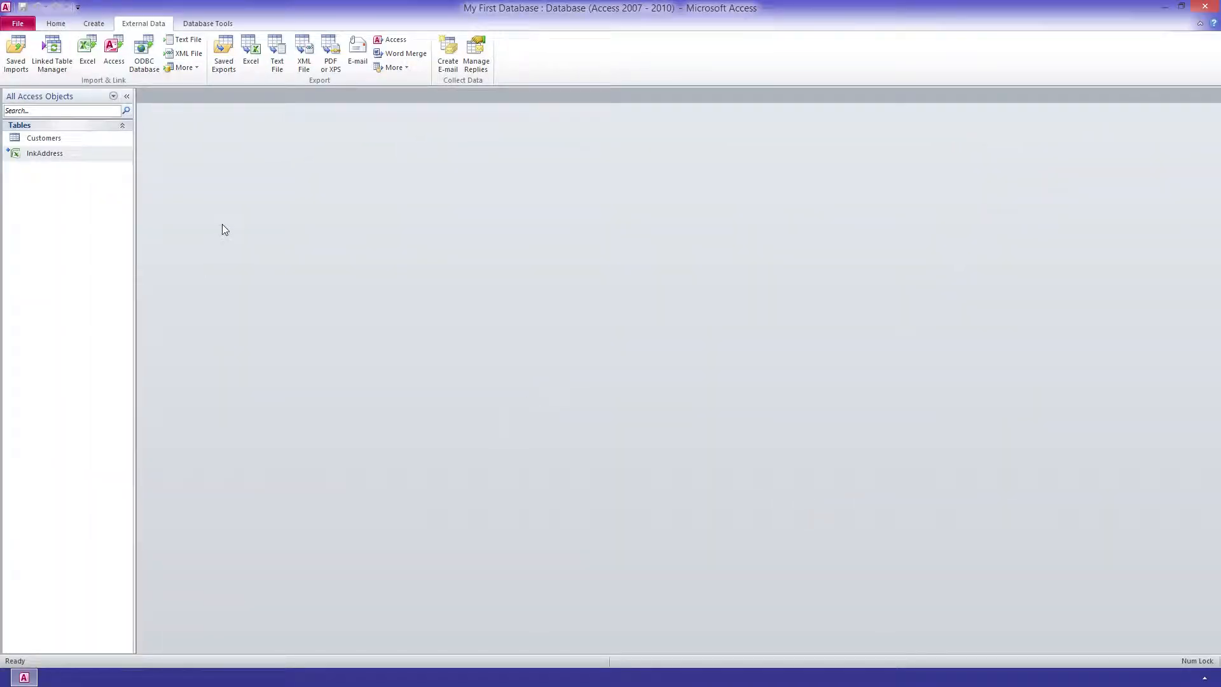
pyautogui.doubleClick(51, 137)
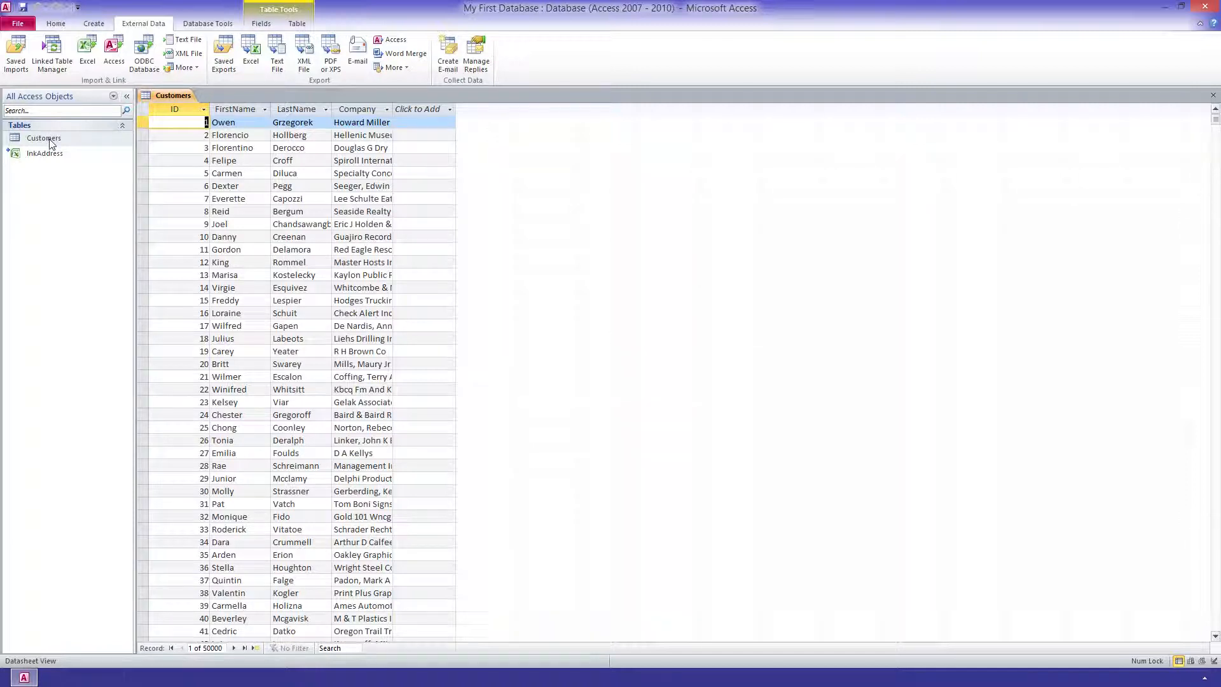
pyautogui.click(1213, 96)
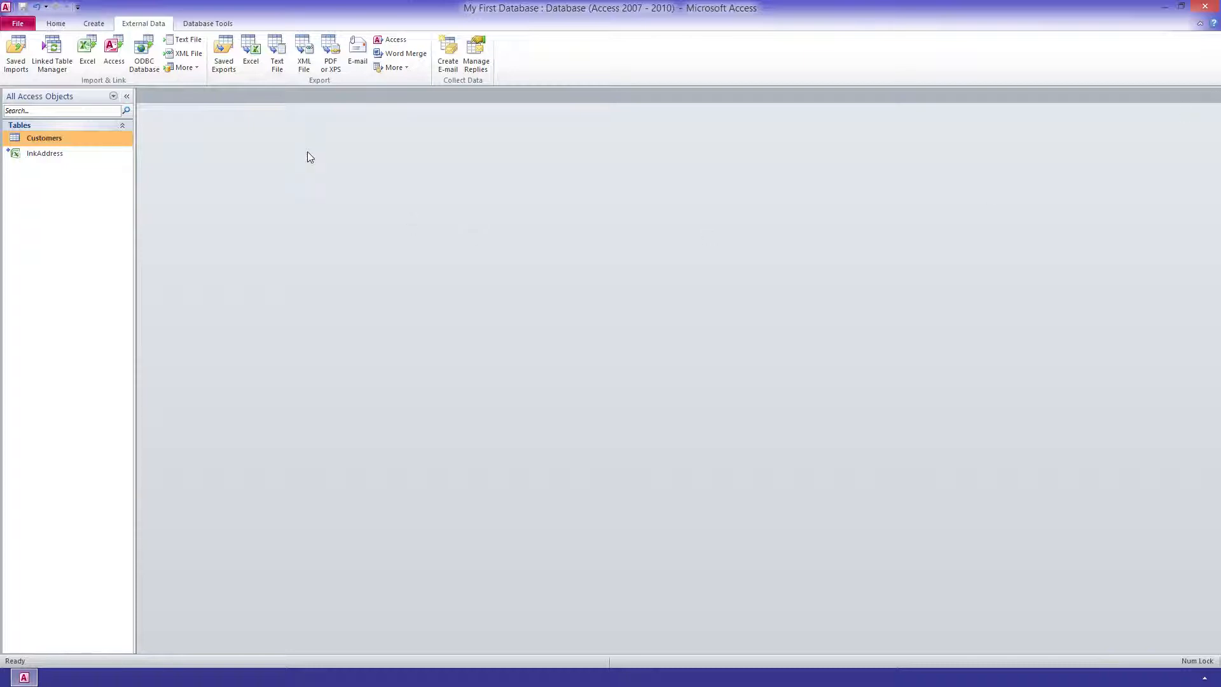
# Create a new table in Design view with an AutoNumber field ID described as "Identity Field".
pyautogui.click(93, 23)
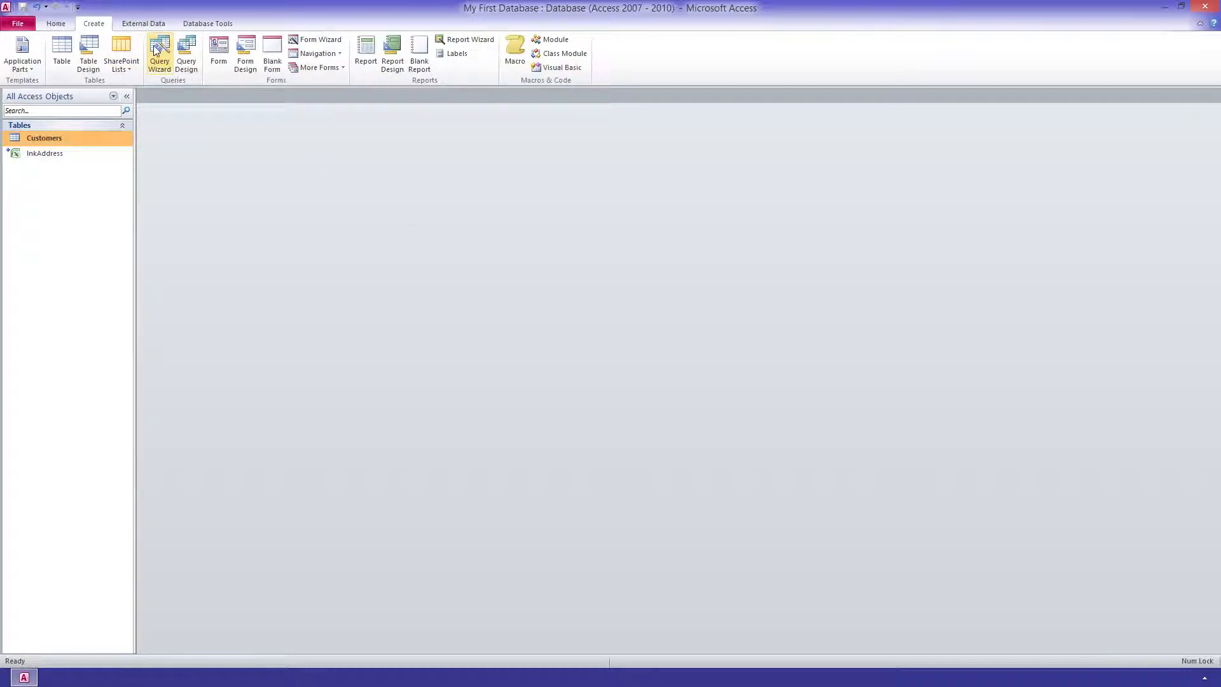
pyautogui.click(89, 66)
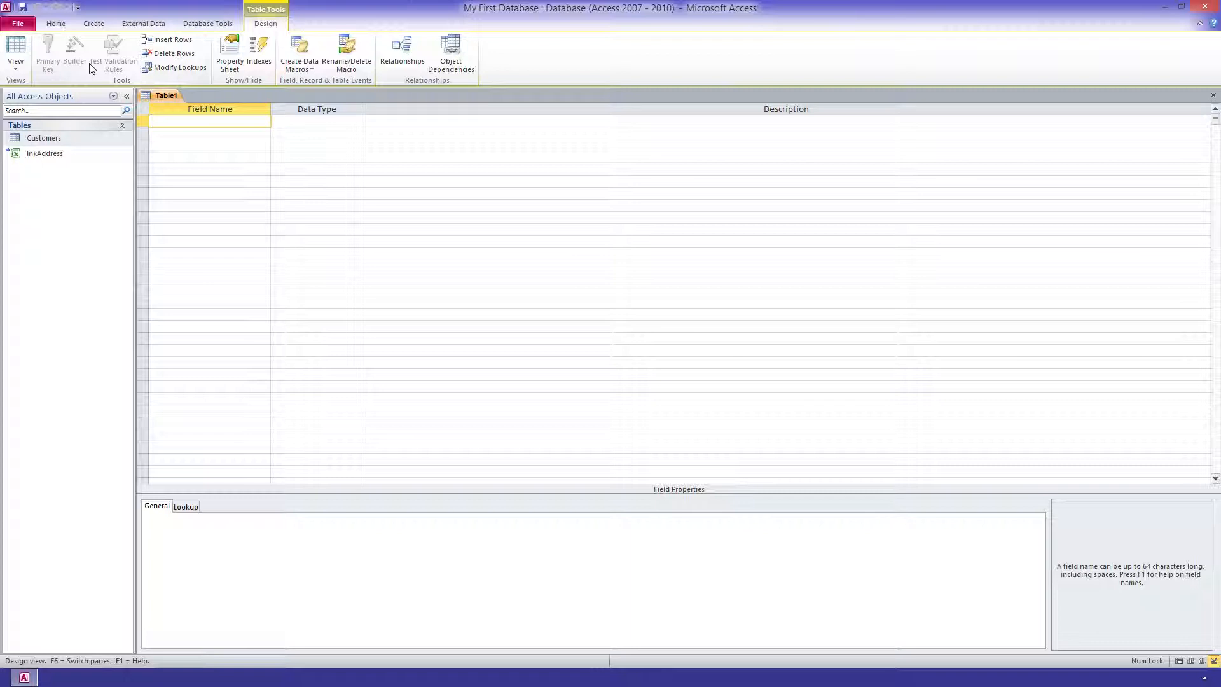
pyautogui.write('ID')
pyautogui.press('Tab')
pyautogui.write('au')
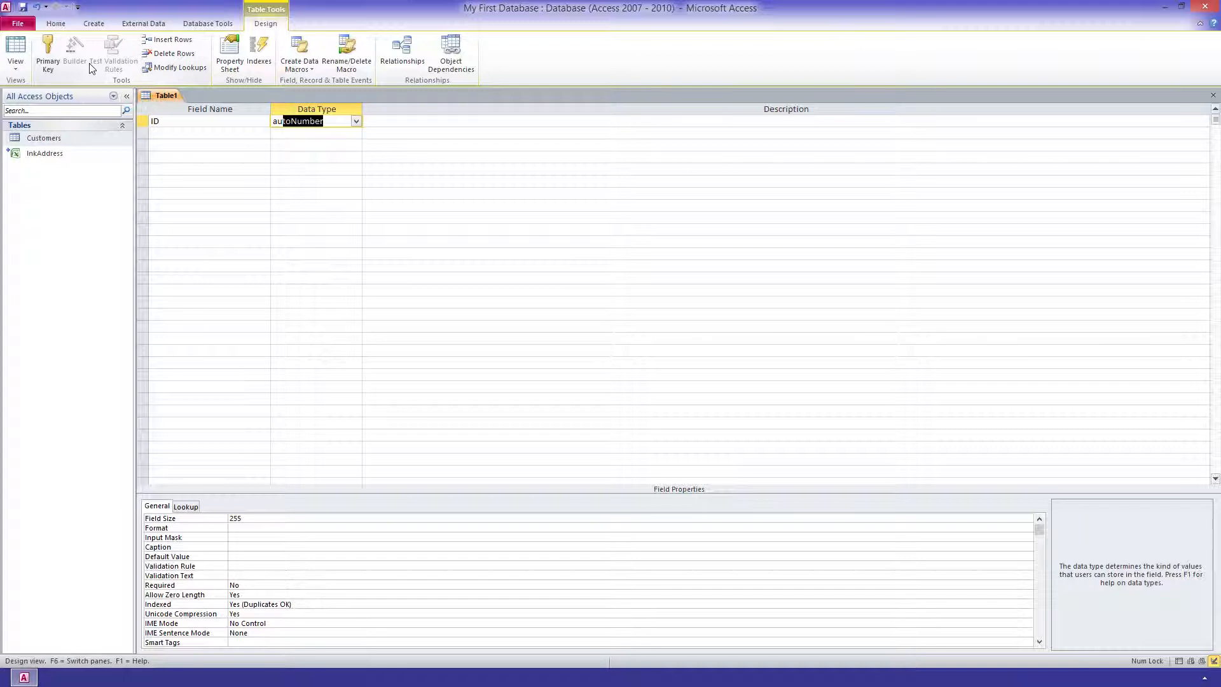
pyautogui.press('Tab')
pyautogui.write('Identity Field')
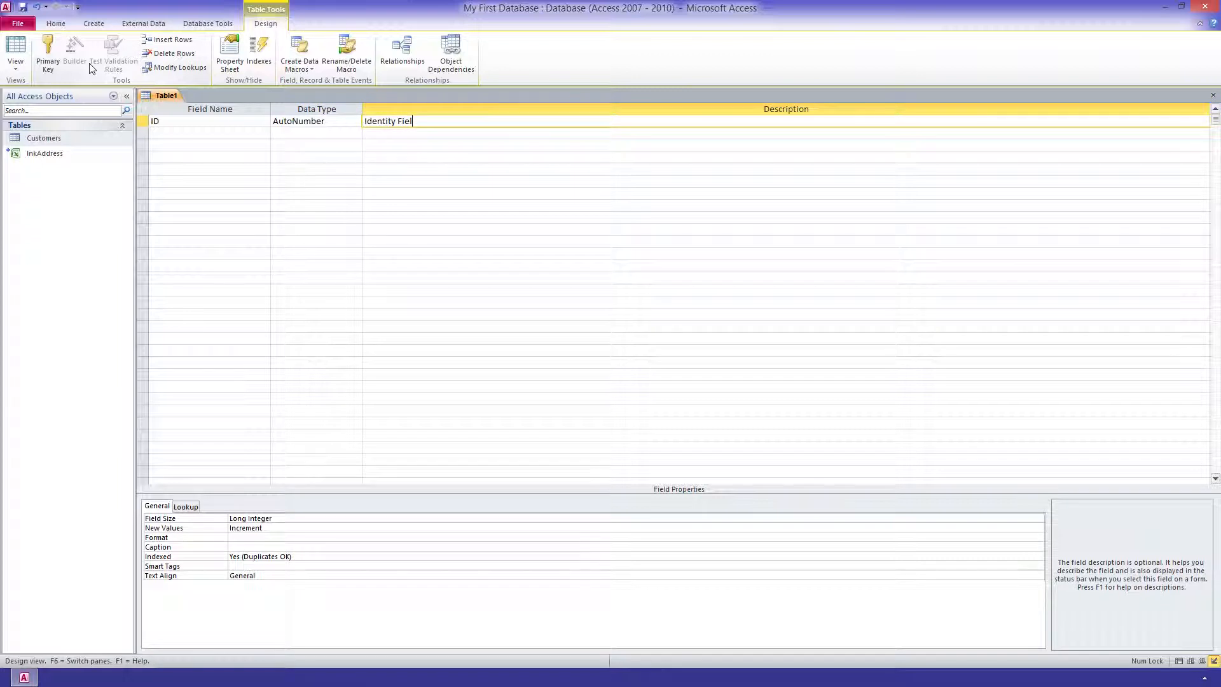
pyautogui.press('Tab')
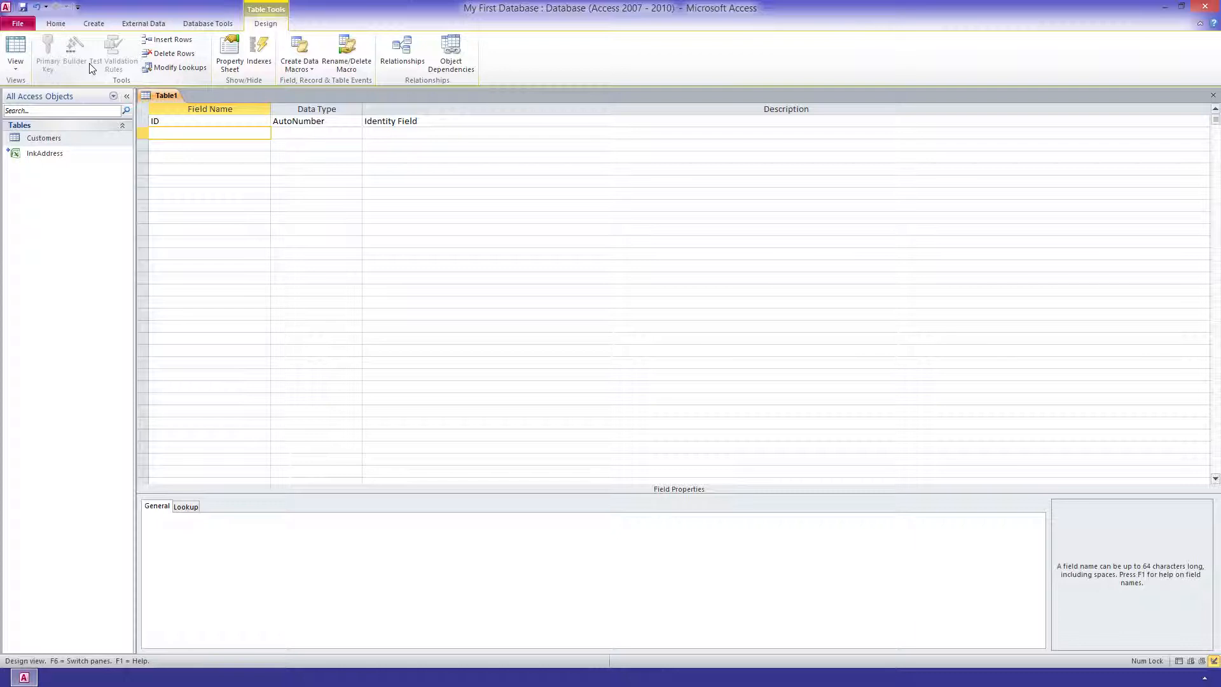
# Add a Number field CustomerID with the description "Links to the Customers.ID Field".
pyautogui.write('CustomerID')
pyautogui.press('Tab')
pyautogui.write('num')
pyautogui.press('Tab')
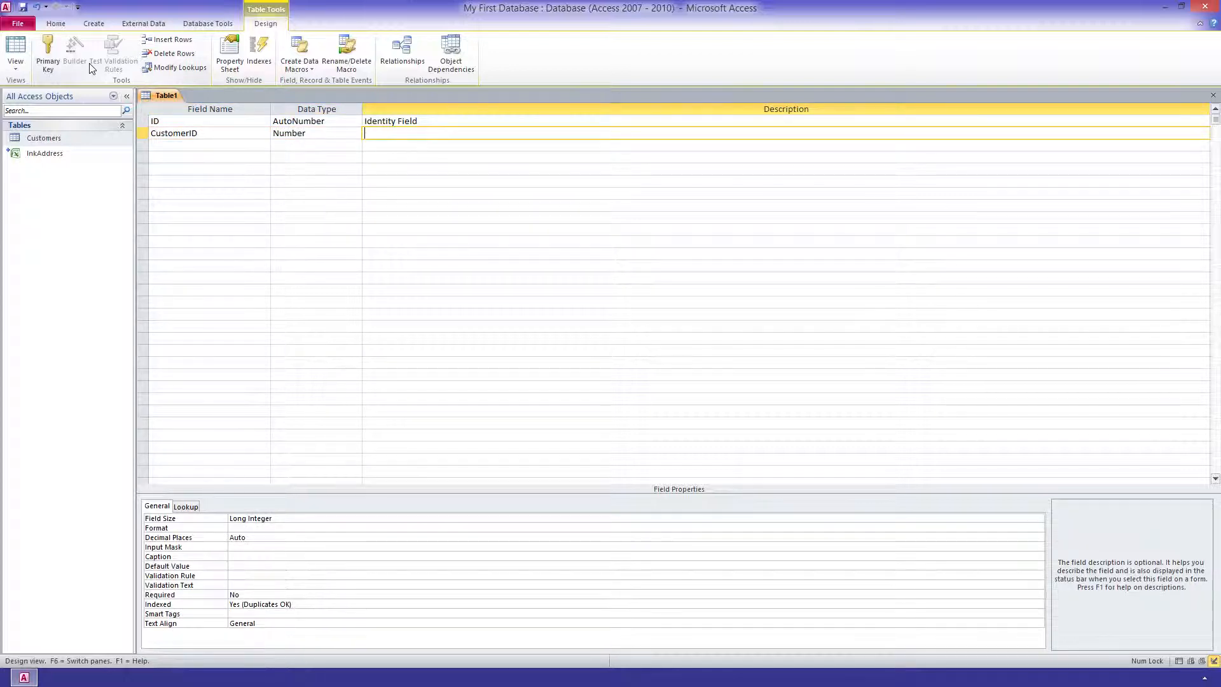
pyautogui.write('Links to the Customers.ID Field')
pyautogui.press('Return')
# Add Text fields Address, described as "The street address", and City, described as "The city for the address".
pyautogui.write('Address')
pyautogui.press('Tab')
pyautogui.press('Tab')
pyautogui.write('The street address')
pyautogui.press('Return')
pyautogui.write('City')
pyautogui.press('Tab')
pyautogui.press('Tab')
pyautogui.write('The city for the address')
pyautogui.press('Return')
# Add Text fields County and State, described as "The county for the address" and "The state for the address".
pyautogui.write('County')
pyautogui.press('Tab')
pyautogui.press('Tab')
pyautogui.write('The county for the address')
pyautogui.press('Return')
pyautogui.write('State')
pyautogui.press('Tab')
pyautogui.press('Tab')
pyautogui.write('The state for the address')
pyautogui.press('Return')
# Add a Text field Zip with the description "The postal code for the address".
pyautogui.write('Zip')
pyautogui.press('Tab')
pyautogui.press('Tab')
pyautogui.write('The postal code for the address')
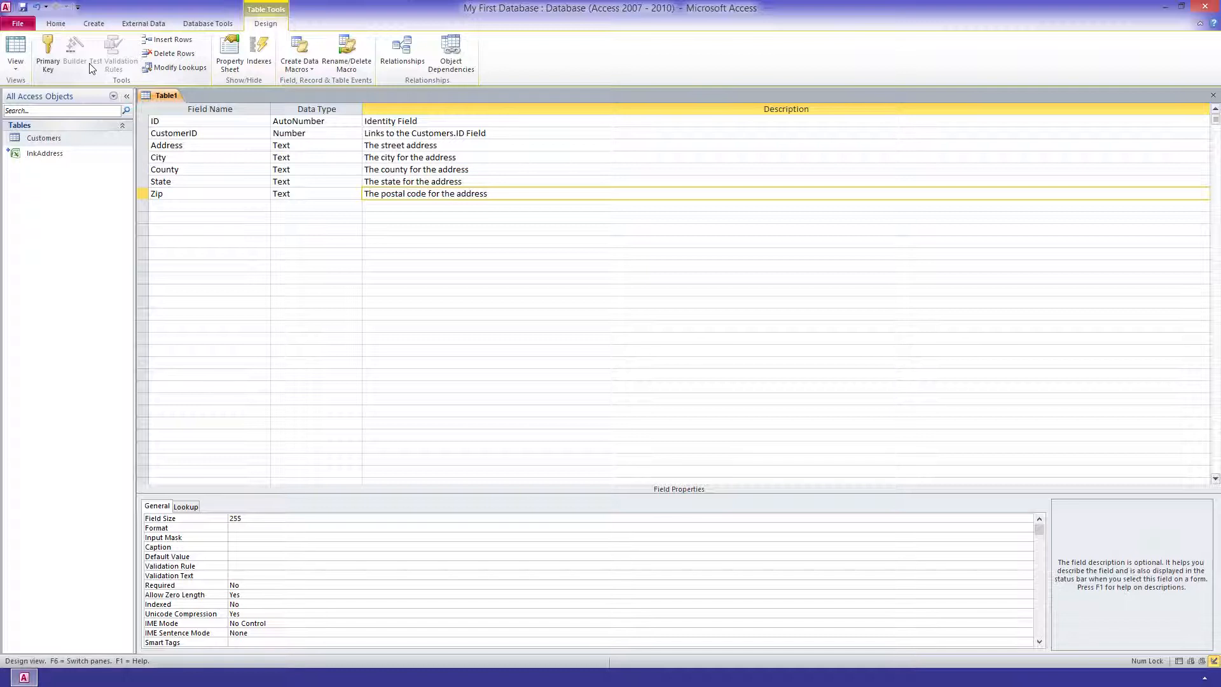
# Make the ID field the primary key, and save and close the table as Addresses.
pyautogui.click(143, 120)
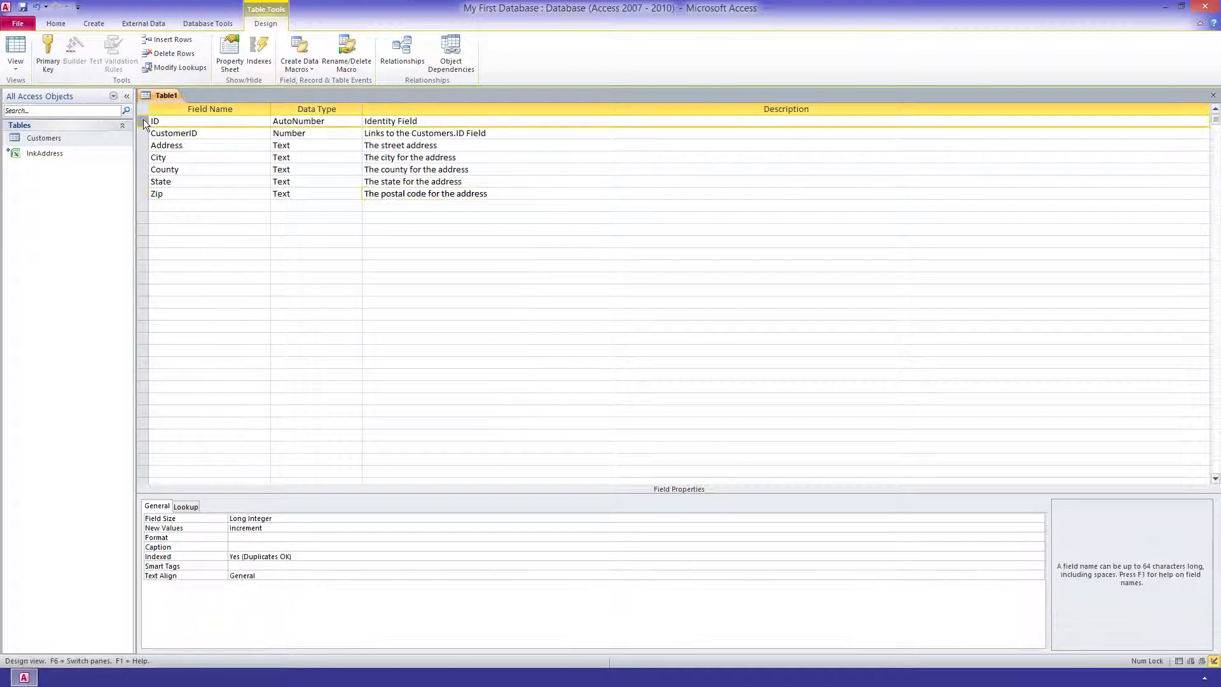
pyautogui.rightClick(143, 119)
pyautogui.click(155, 129)
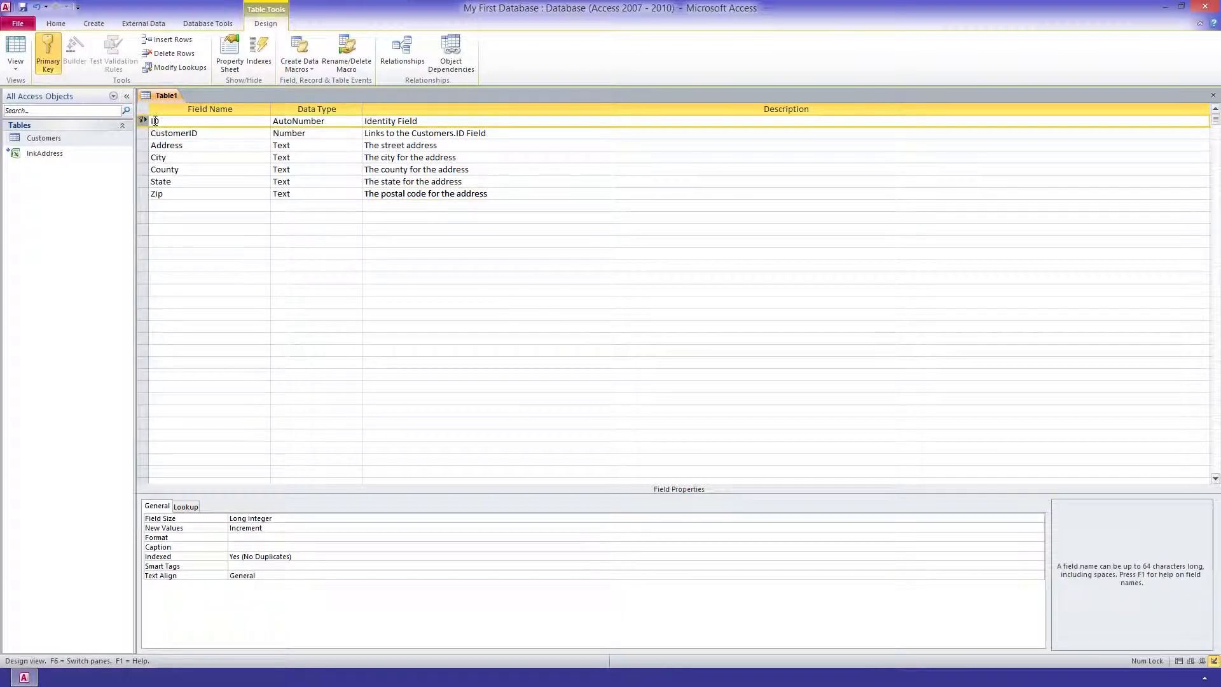
pyautogui.hotkey('ctrl', 's')
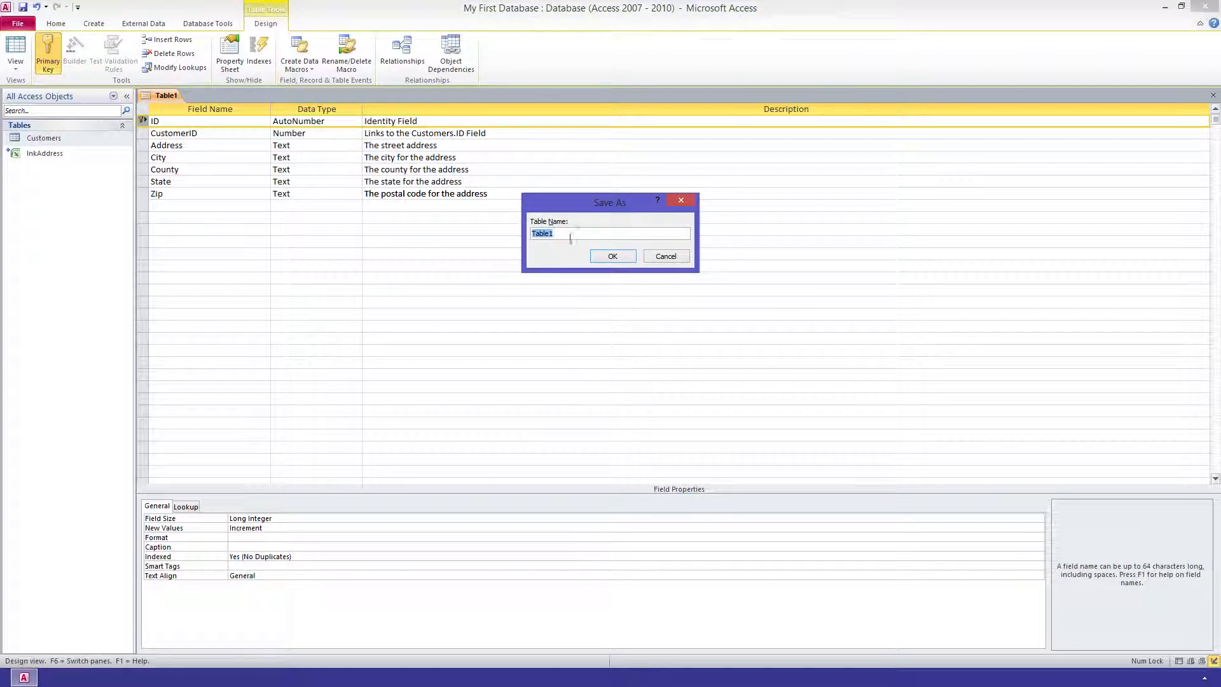
pyautogui.write('Addres')
pyautogui.click(607, 254)
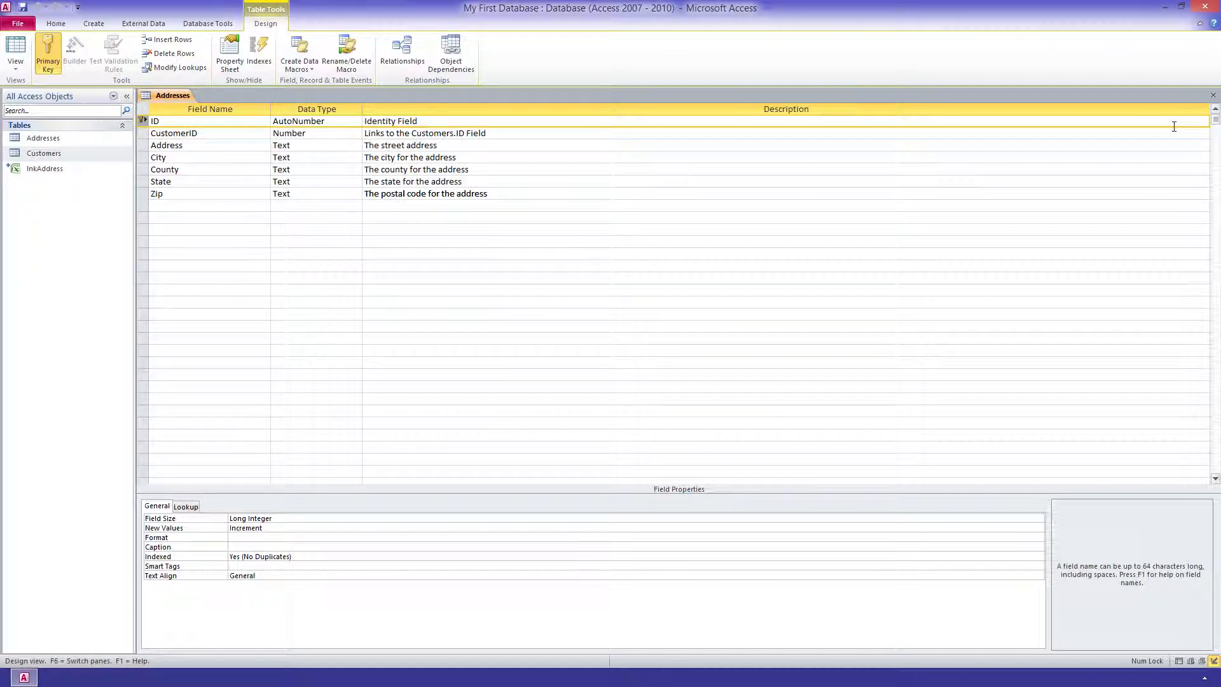
pyautogui.click(1213, 95)
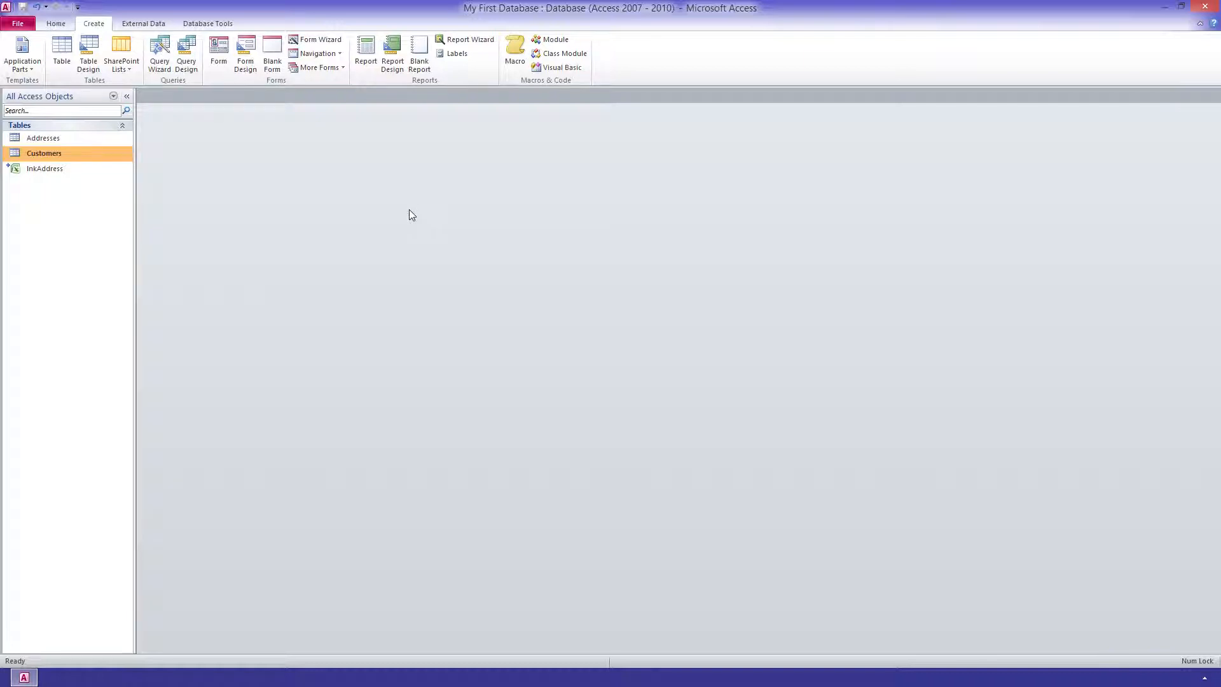
# Create a new query in Design view containing the Customers and lnkAddress tables.
pyautogui.click(186, 65)
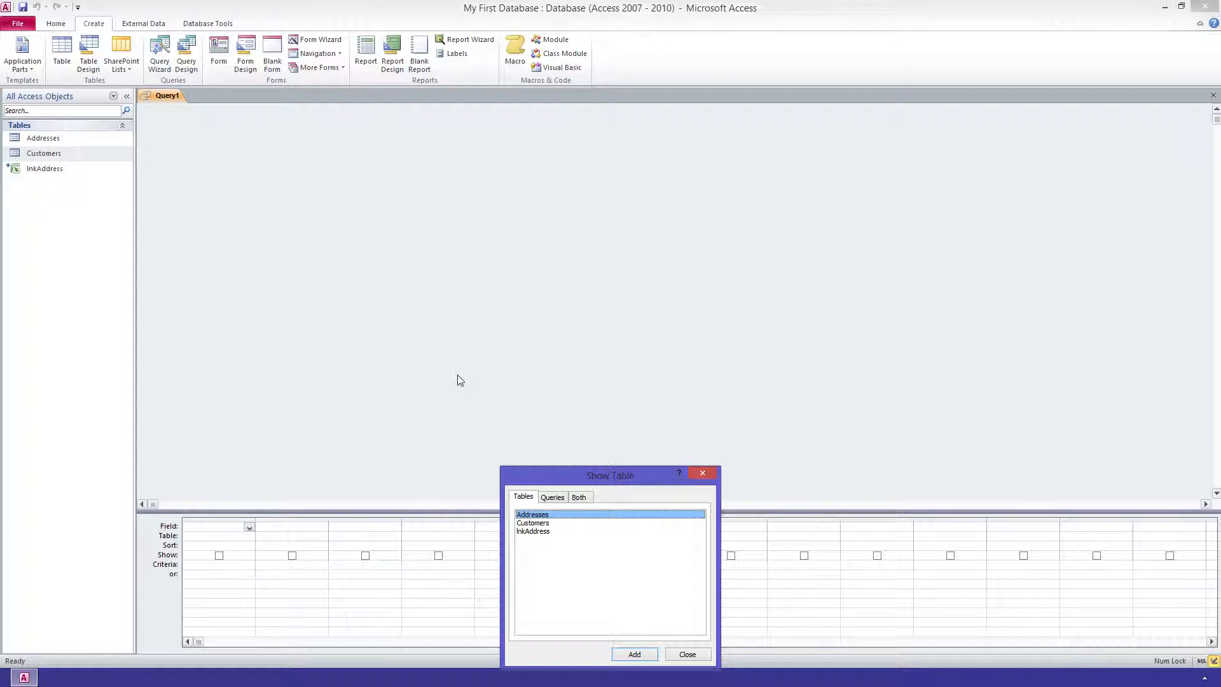
pyautogui.moveTo(551, 474); pyautogui.dragTo(466, 313)
pyautogui.doubleClick(453, 362)
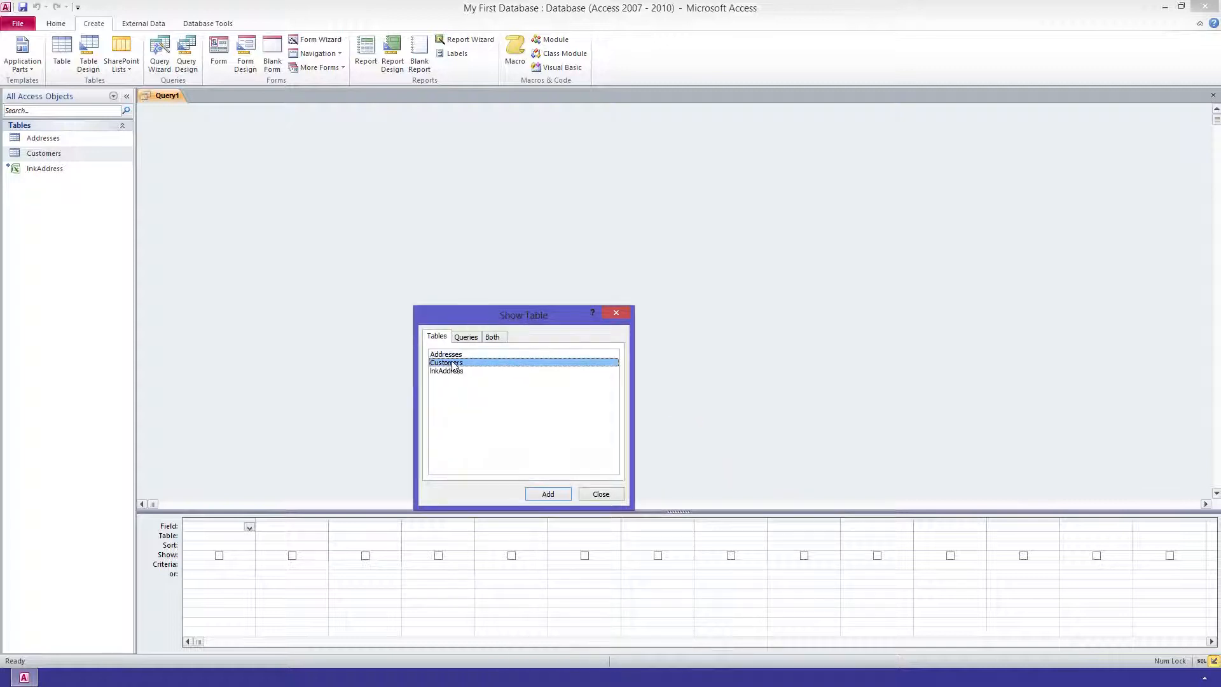
pyautogui.click(447, 371)
pyautogui.doubleClick(447, 371)
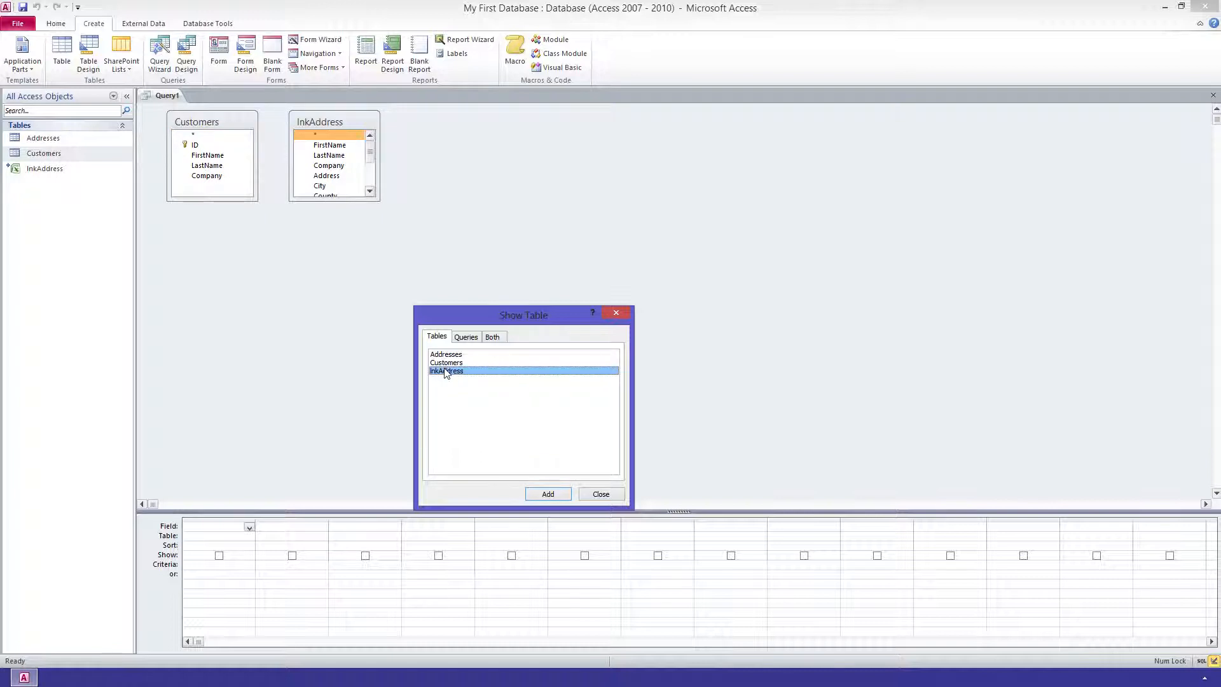
pyautogui.click(601, 494)
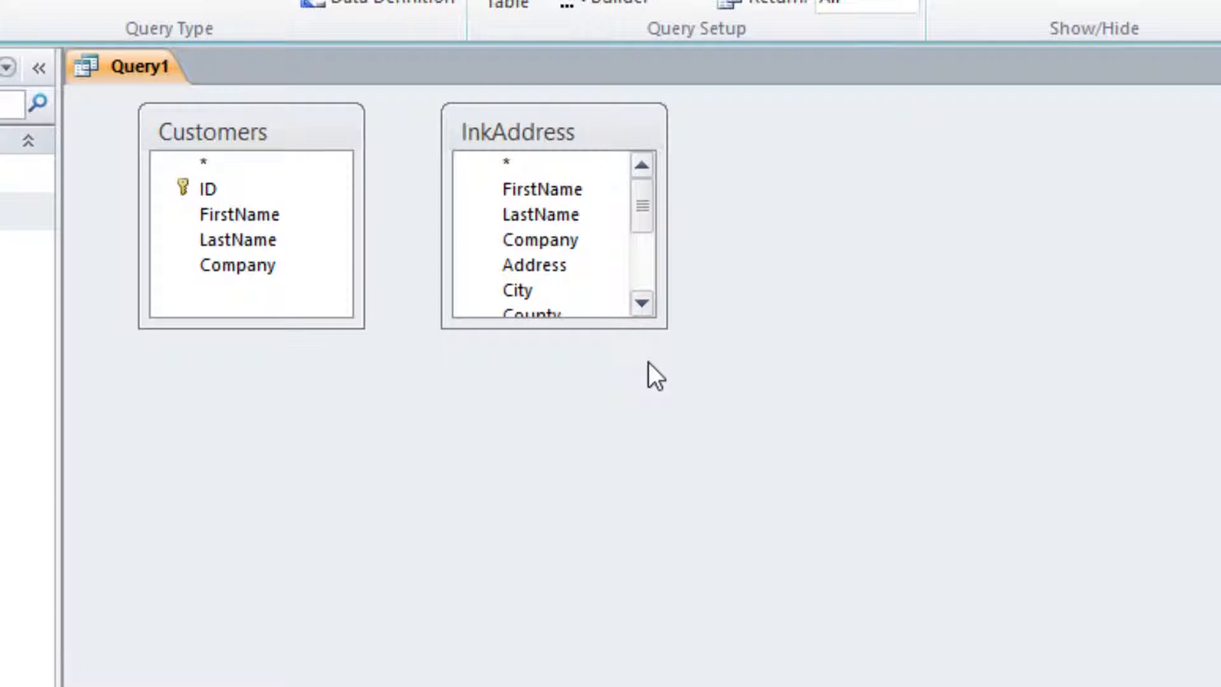
# Join Customers to lnkAddress on the FirstName, LastName and Company fields.
pyautogui.moveTo(241, 210); pyautogui.dragTo(512, 189)
pyautogui.moveTo(264, 240); pyautogui.dragTo(514, 215)
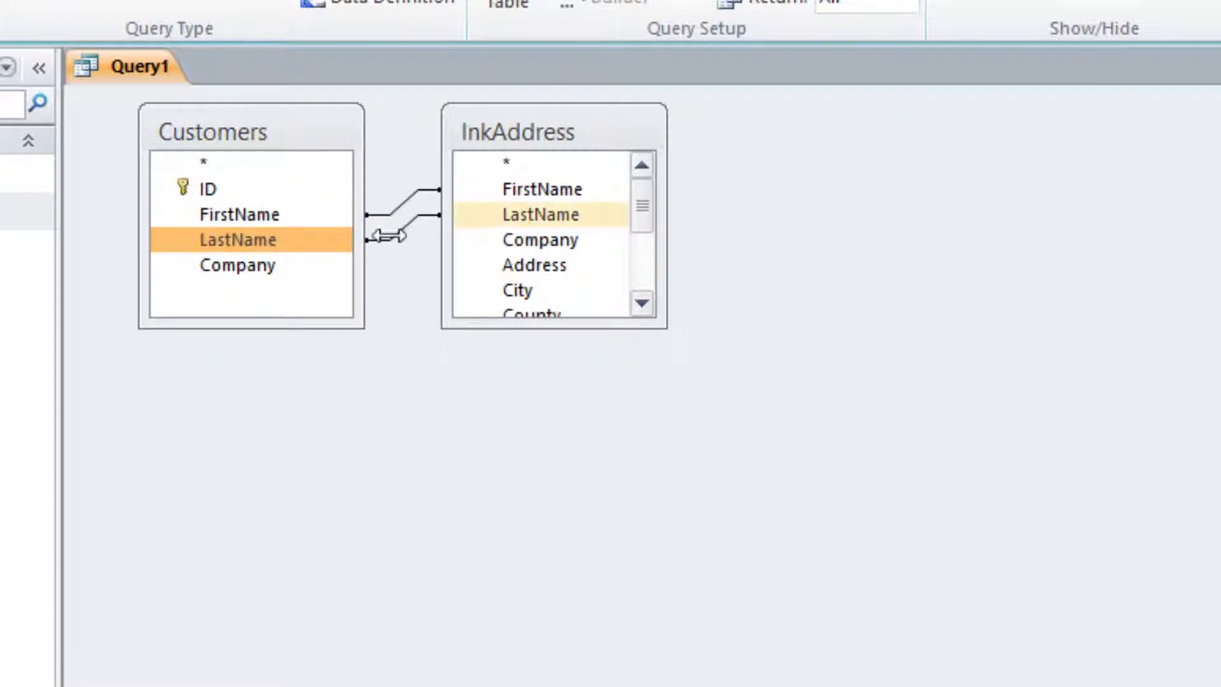
pyautogui.moveTo(275, 264); pyautogui.dragTo(517, 241)
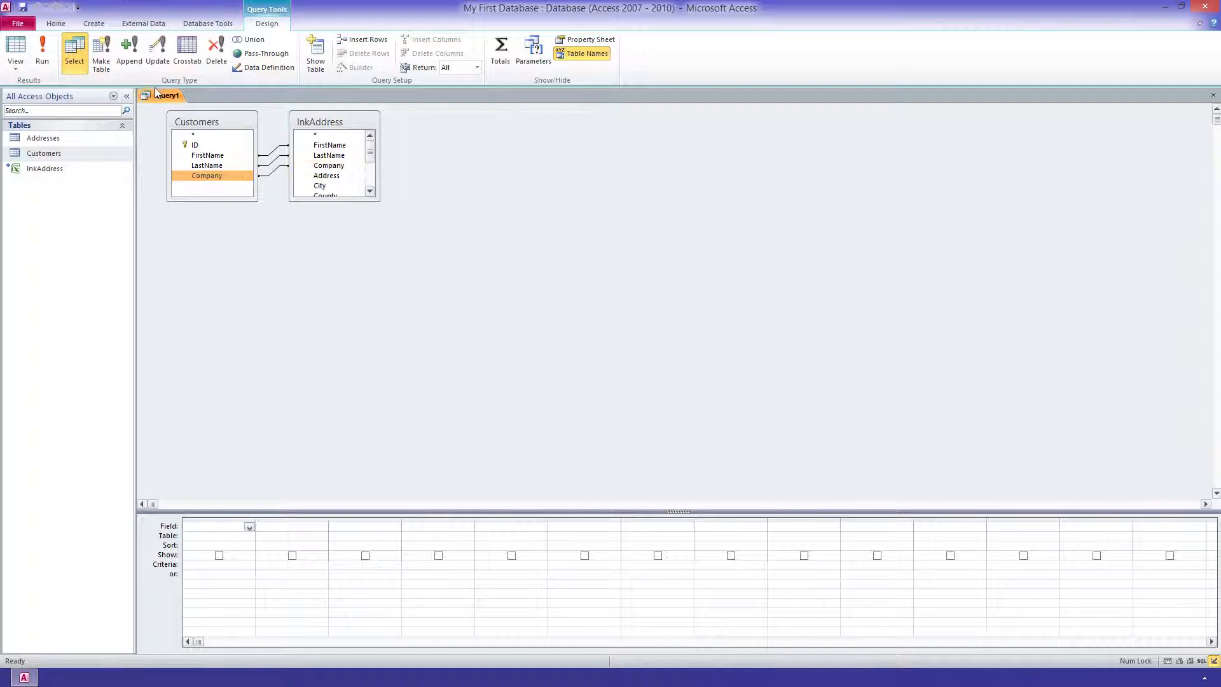
# Convert the query to an append query that adds records to the Addresses table in the current database.
pyautogui.click(131, 53)
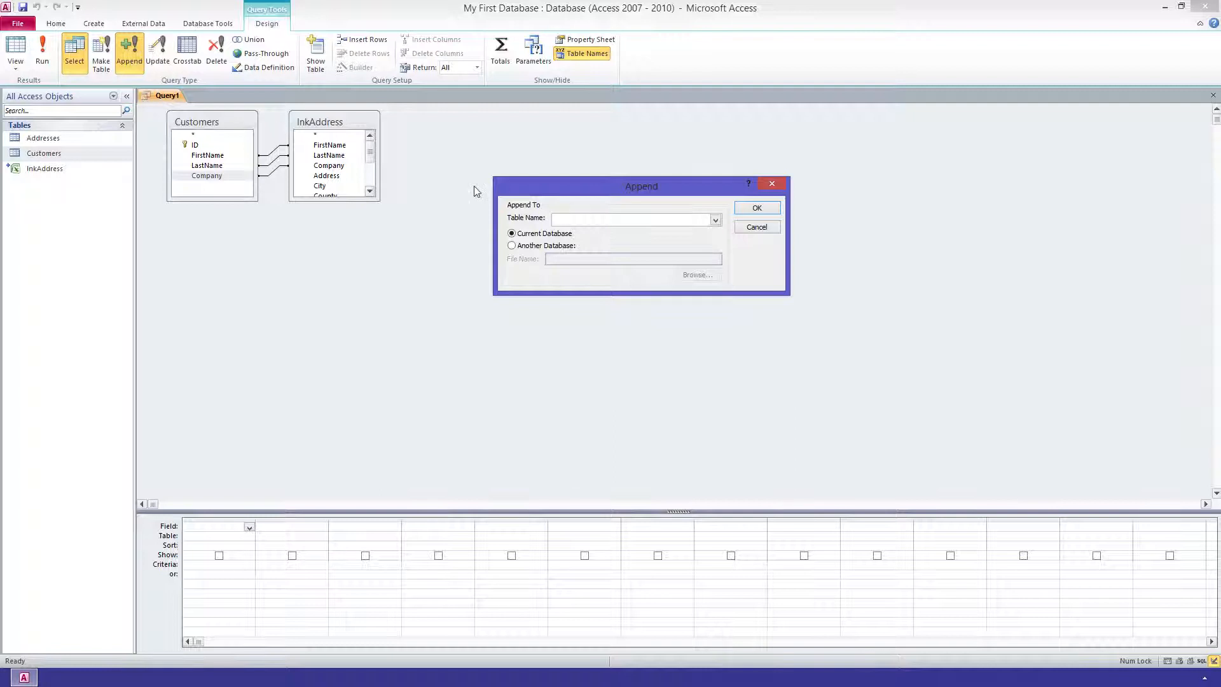
pyautogui.click(715, 219)
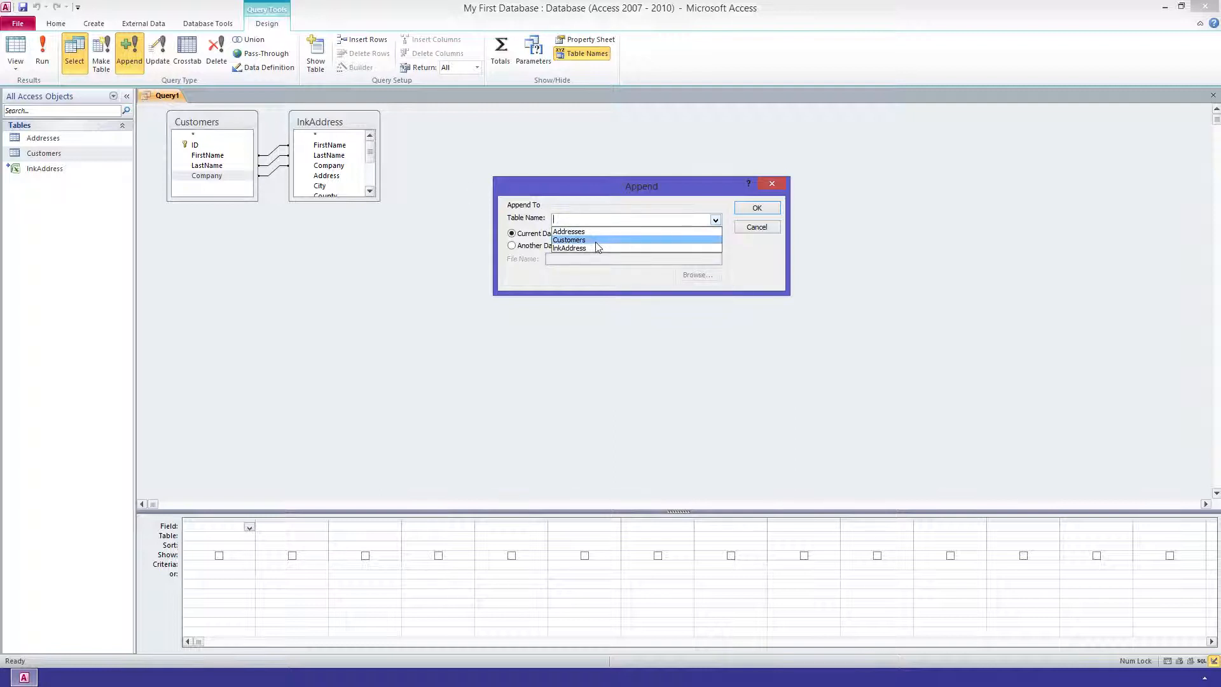
pyautogui.click(580, 232)
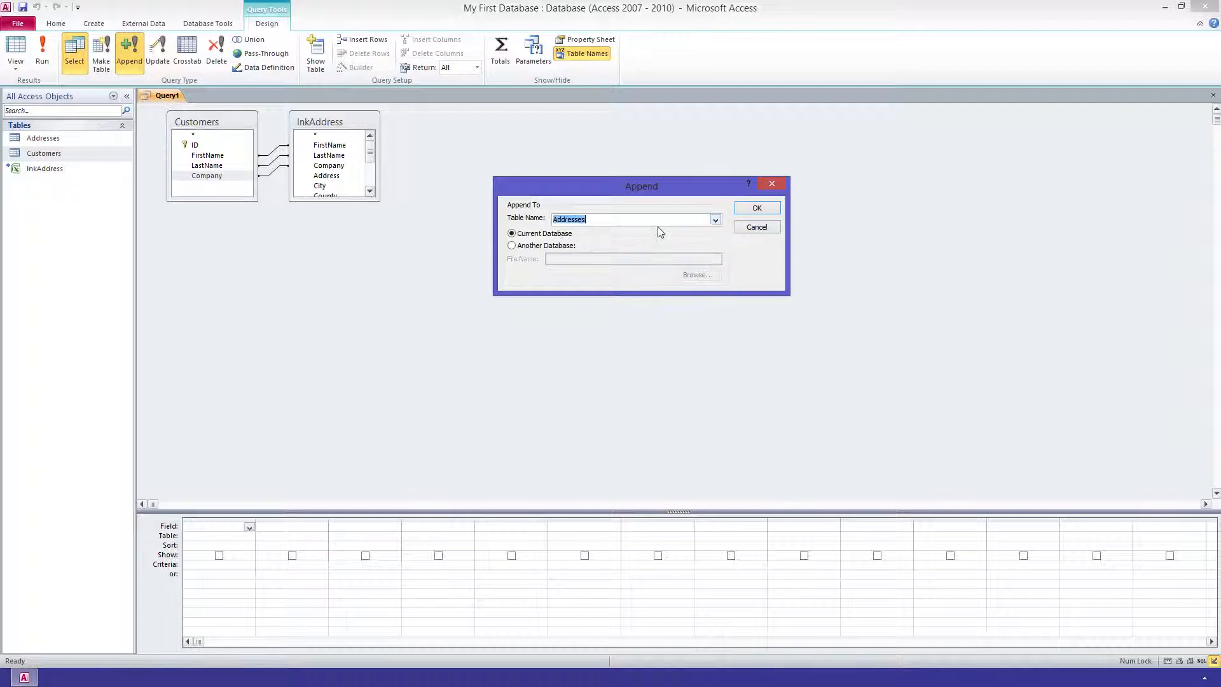
pyautogui.click(751, 210)
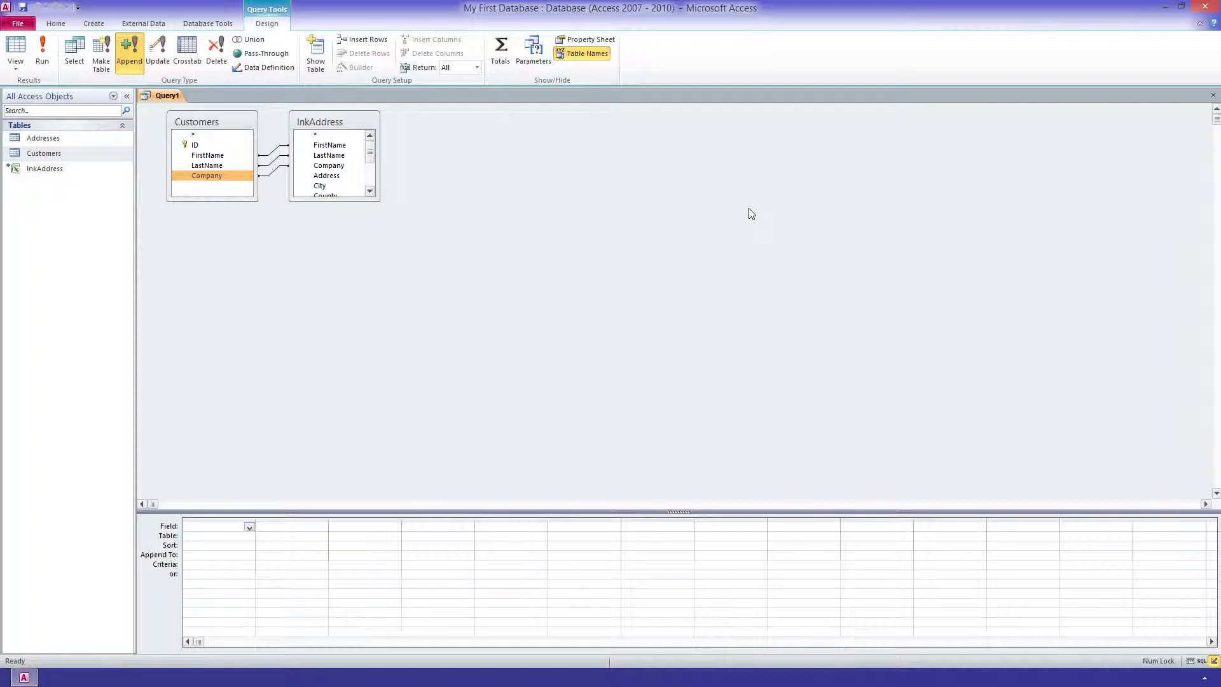
# Add ID from Customers and Address, City, County, State and ZIP from lnkAddress to the query, and append ID to CustomerID.
pyautogui.doubleClick(200, 148)
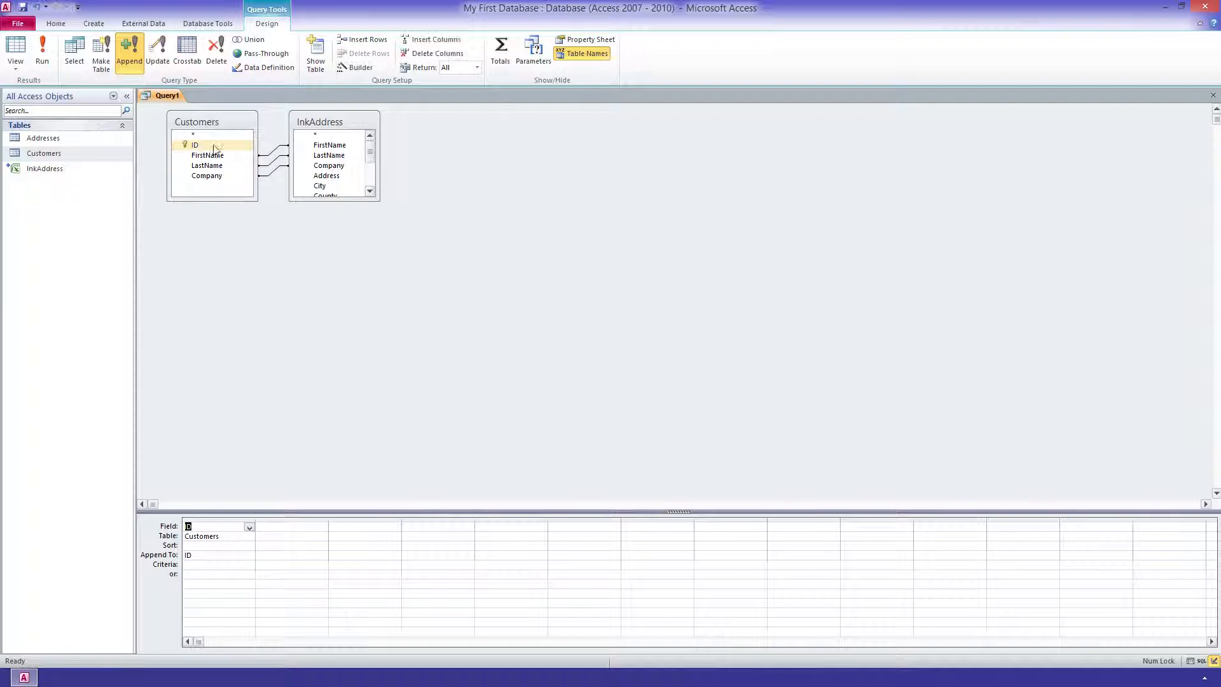
pyautogui.doubleClick(327, 175)
pyautogui.doubleClick(320, 186)
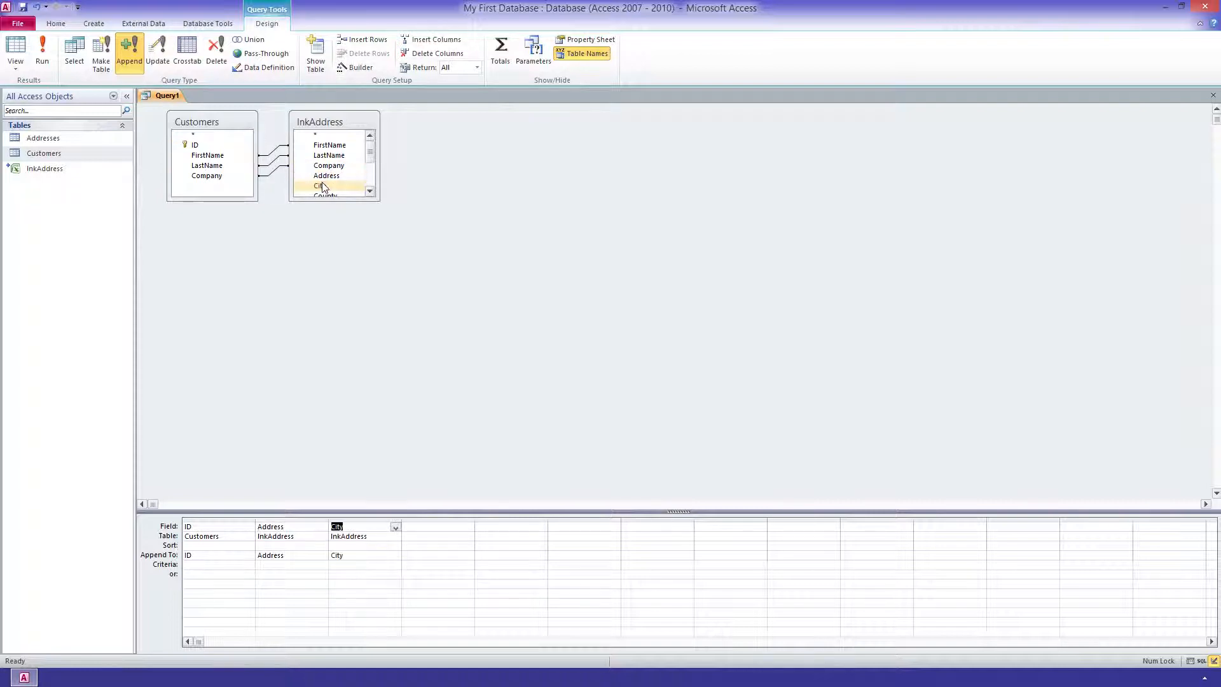
pyautogui.moveTo(367, 152); pyautogui.dragTo(370, 168)
pyautogui.doubleClick(326, 156)
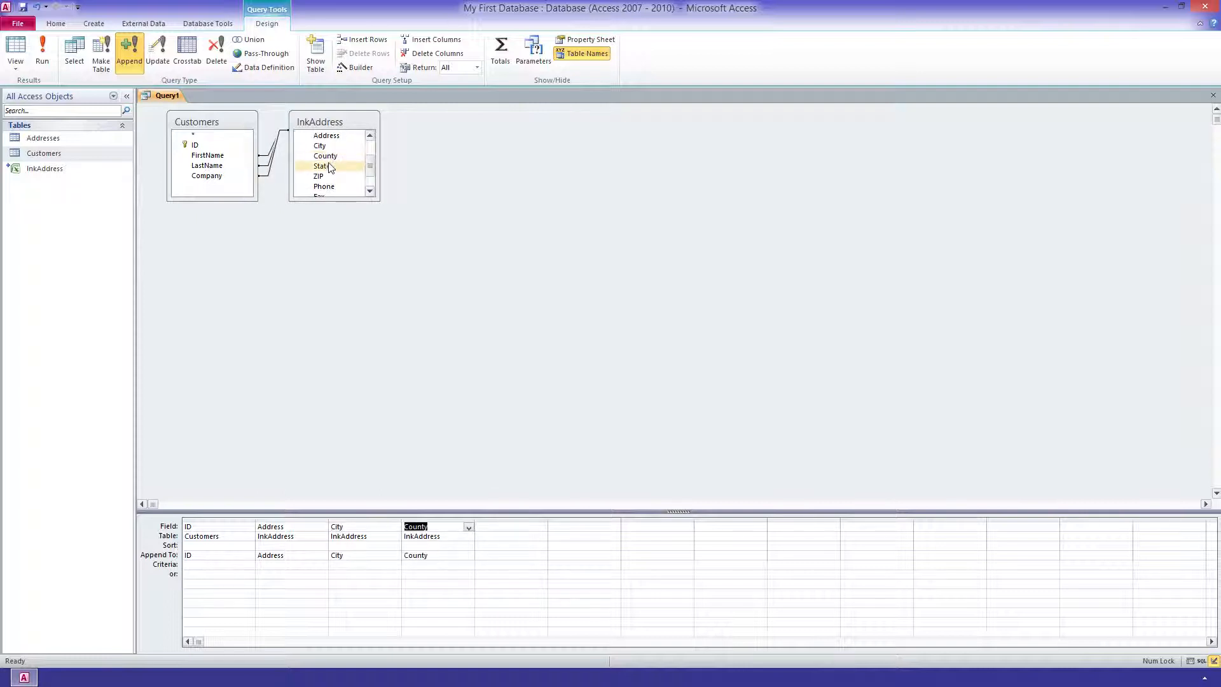
pyautogui.doubleClick(323, 166)
pyautogui.doubleClick(321, 178)
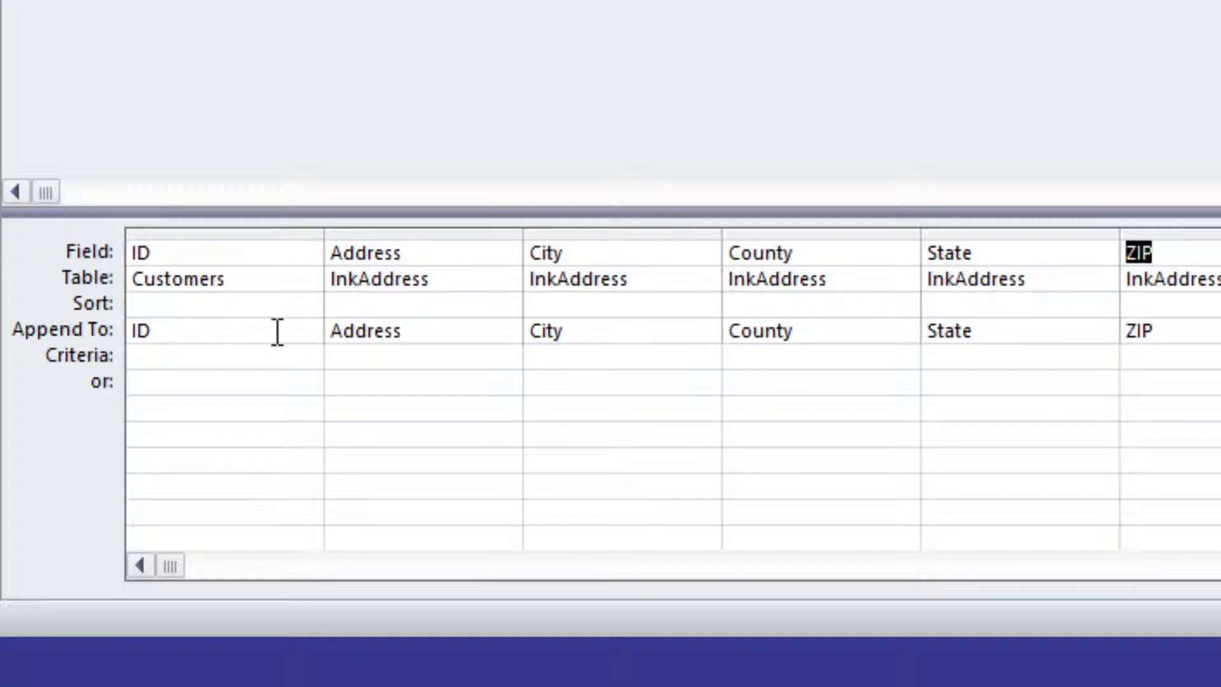
pyautogui.click(308, 330)
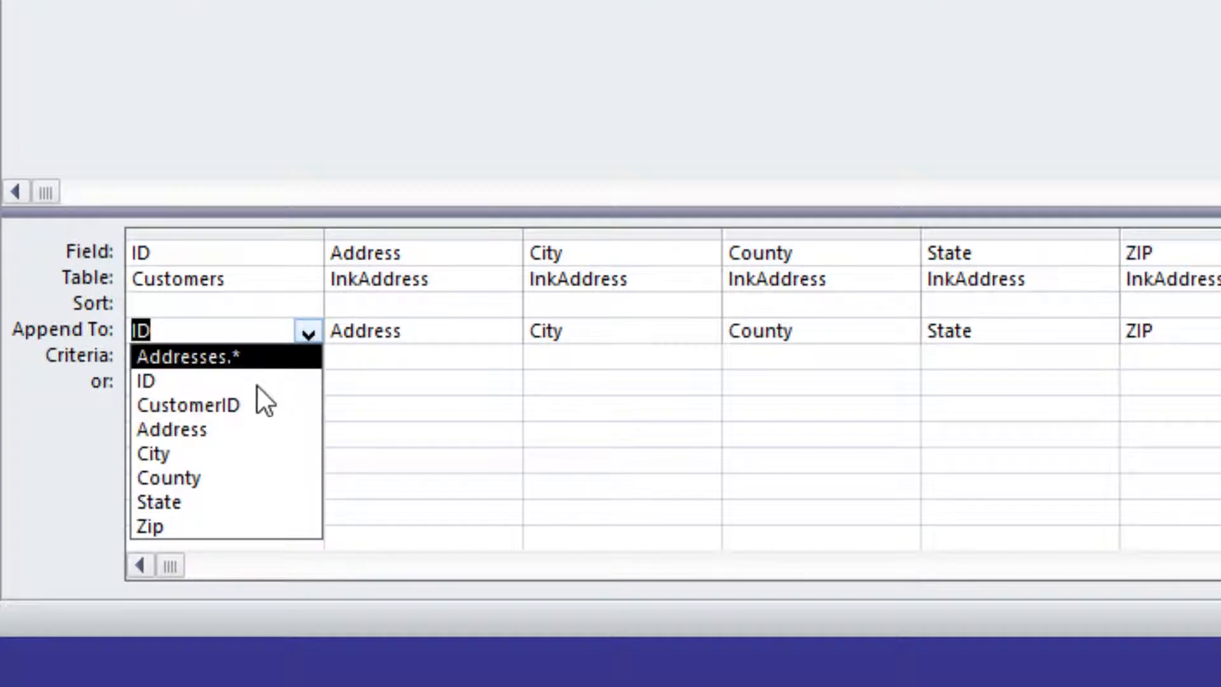
pyautogui.click(234, 405)
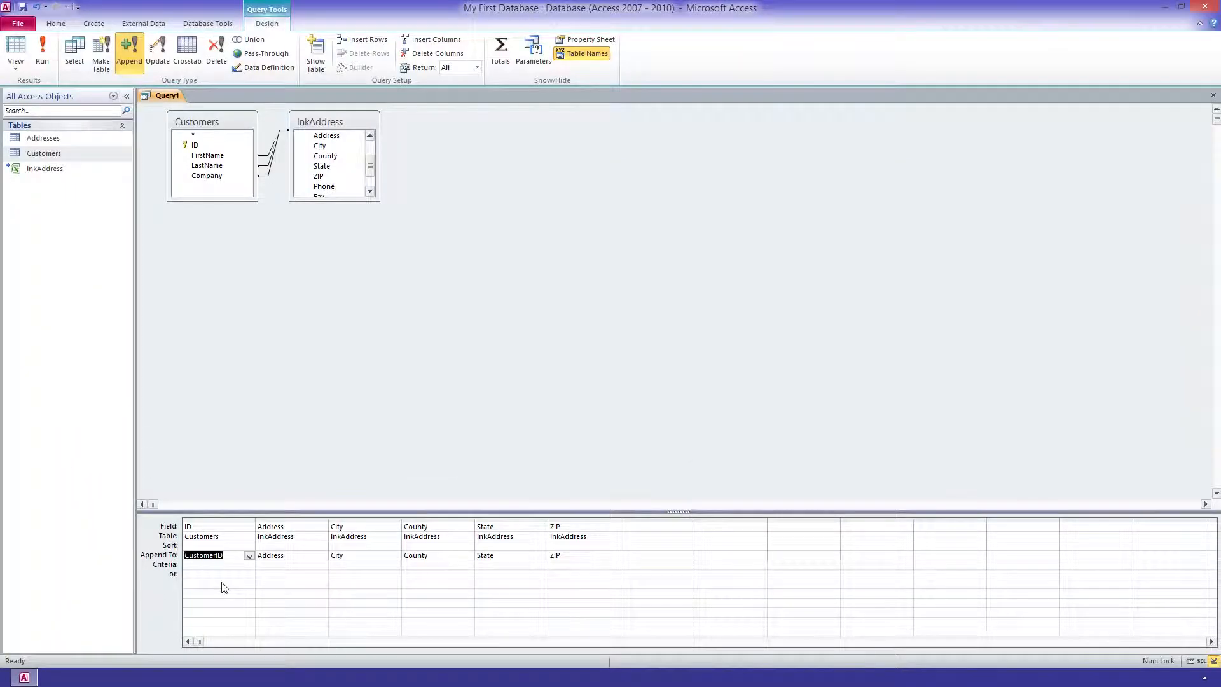
# Run the append query, accept appending the rows, and close the query without saving it.
pyautogui.click(43, 60)
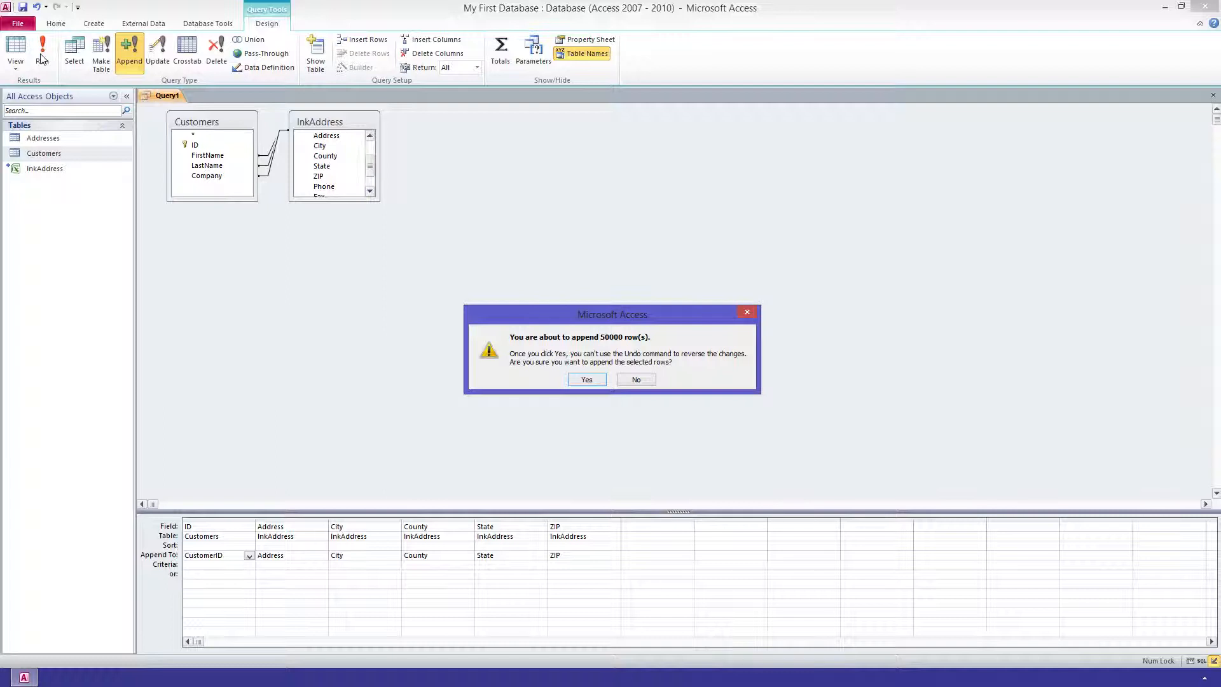
pyautogui.click(586, 379)
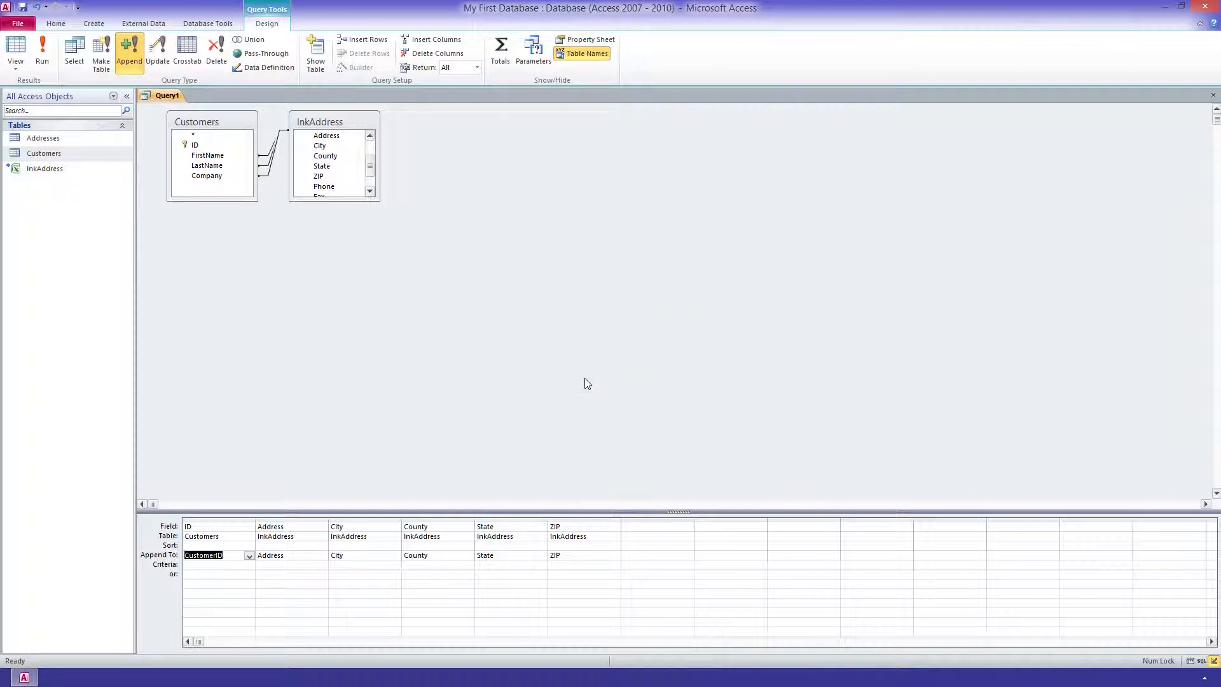
pyautogui.click(1212, 95)
pyautogui.click(611, 375)
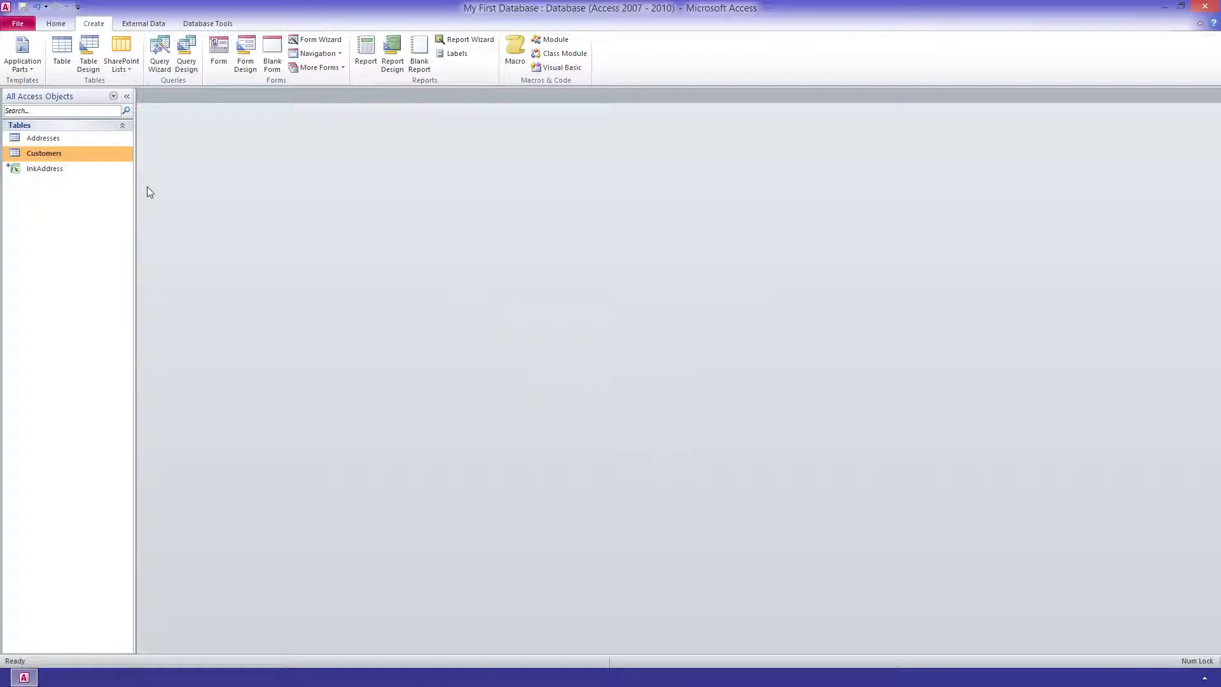
# Examine the records in the Addresses table and in the Customers table, closing each one after viewing.
pyautogui.doubleClick(38, 143)
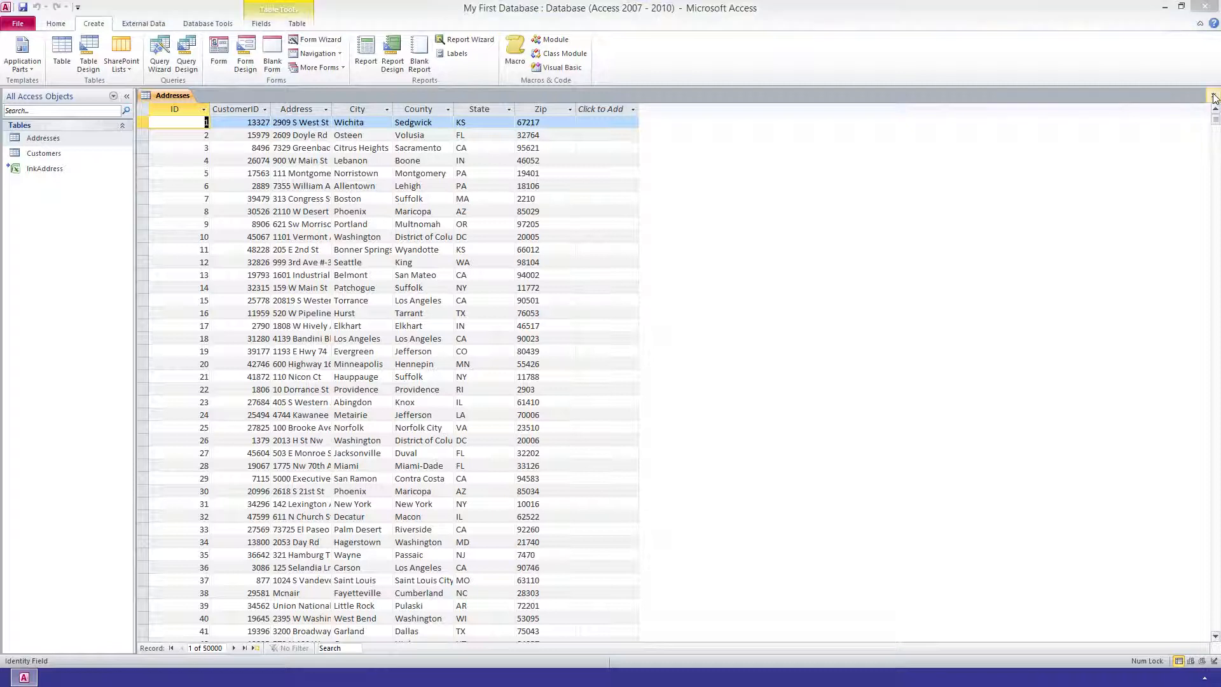
pyautogui.click(1214, 97)
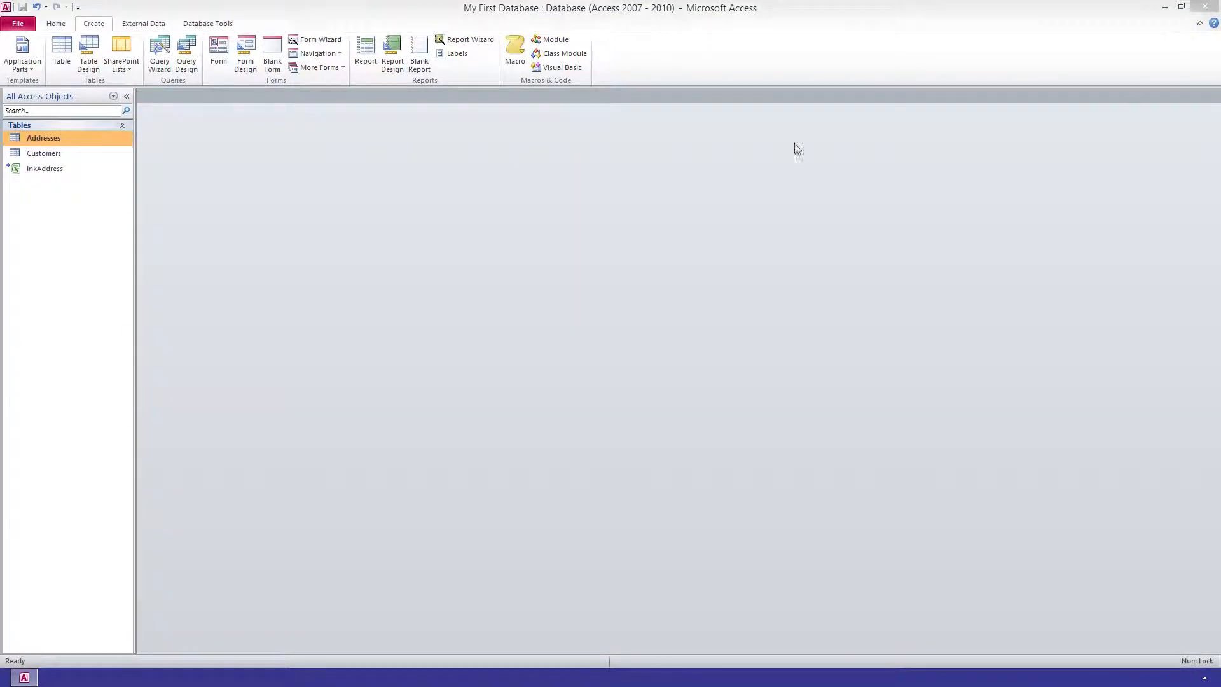
pyautogui.doubleClick(47, 154)
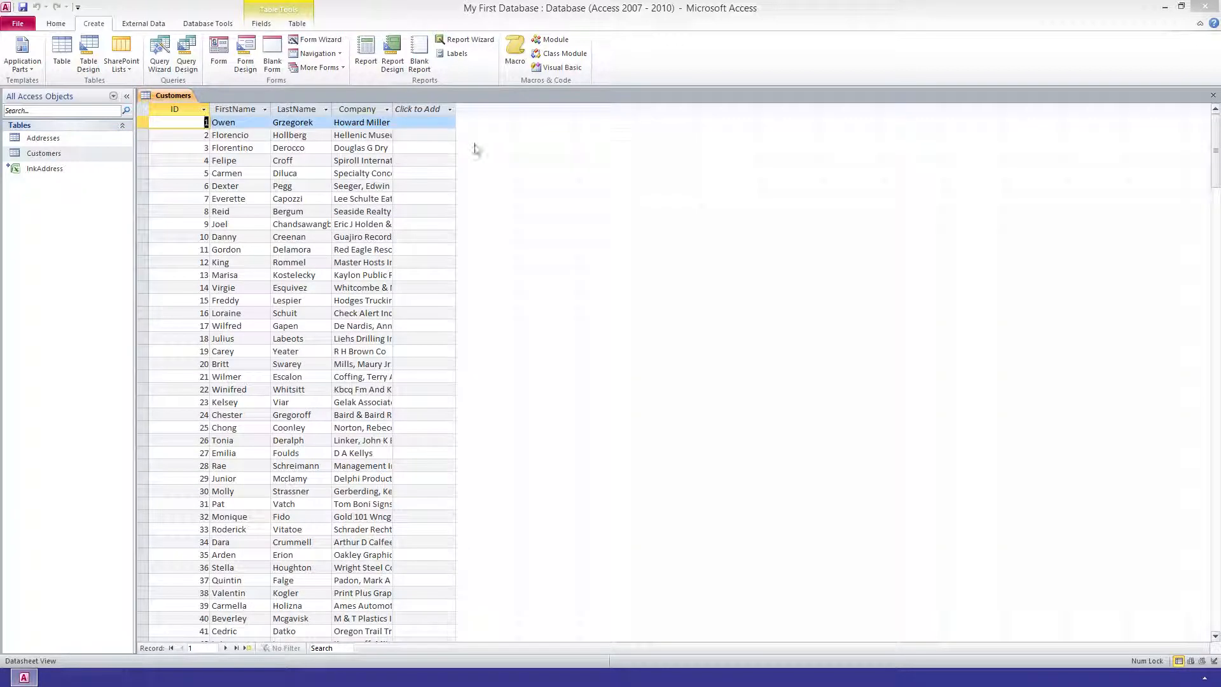
pyautogui.click(1213, 96)
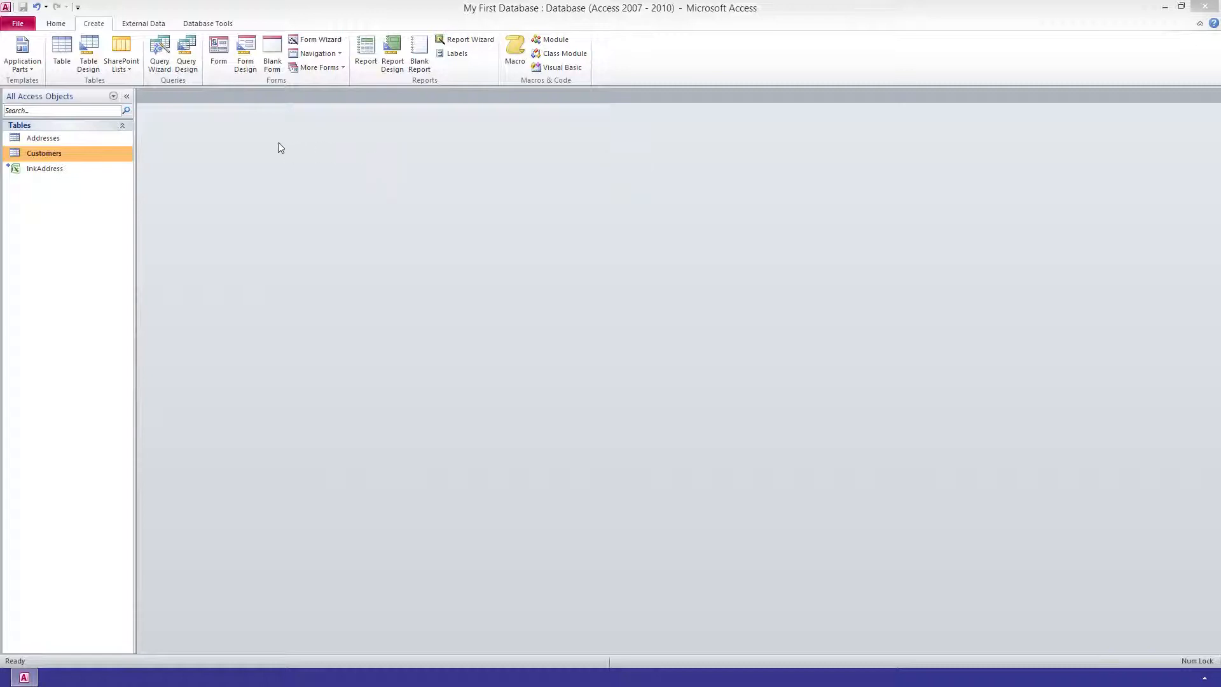
# Open the database relationships and add the Customers and Addresses tables to the layout.
pyautogui.click(197, 24)
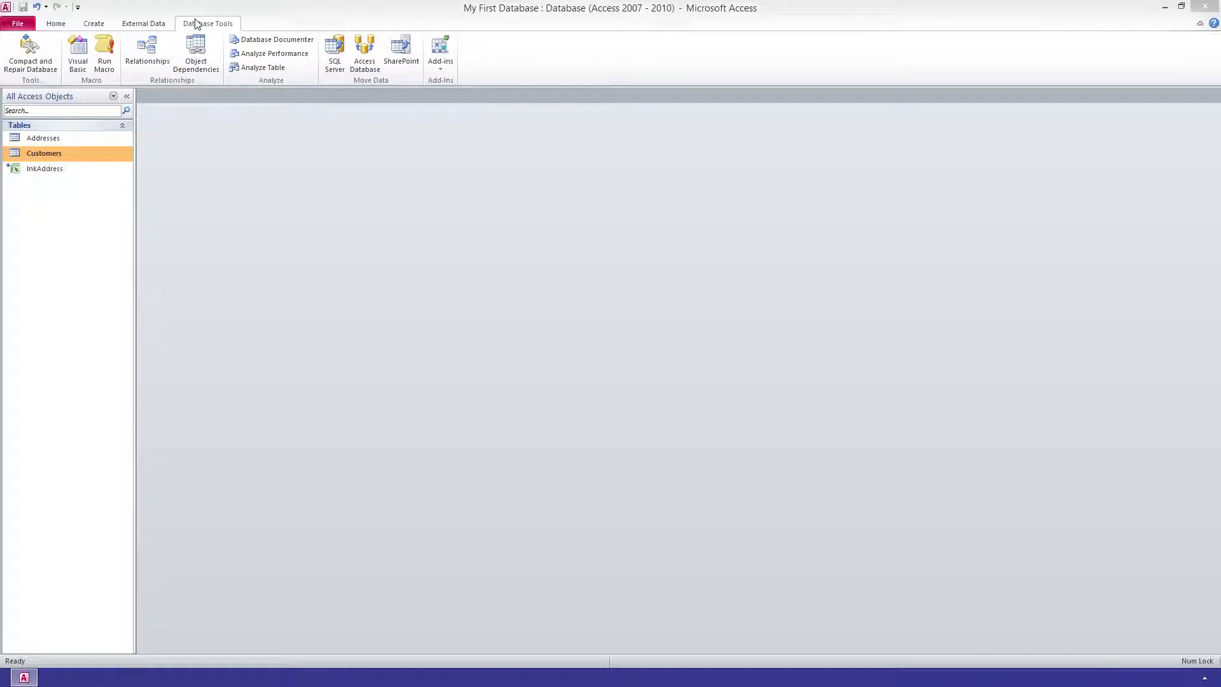
pyautogui.click(151, 54)
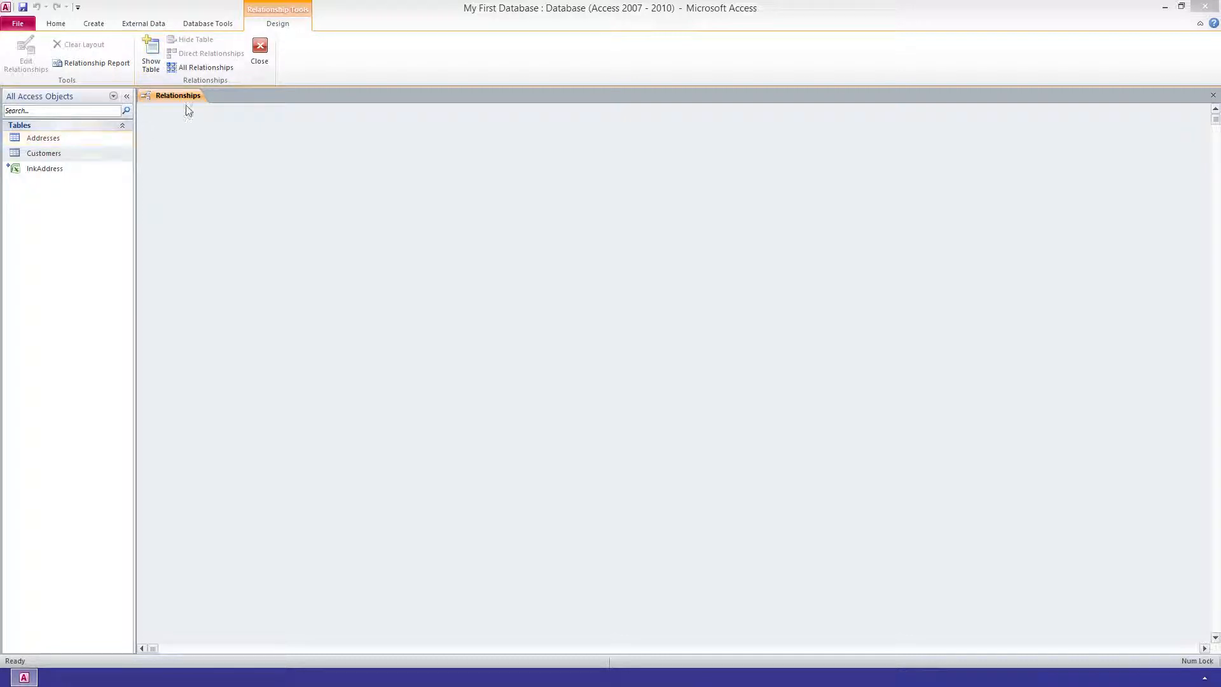
pyautogui.rightClick(253, 198)
pyautogui.click(288, 207)
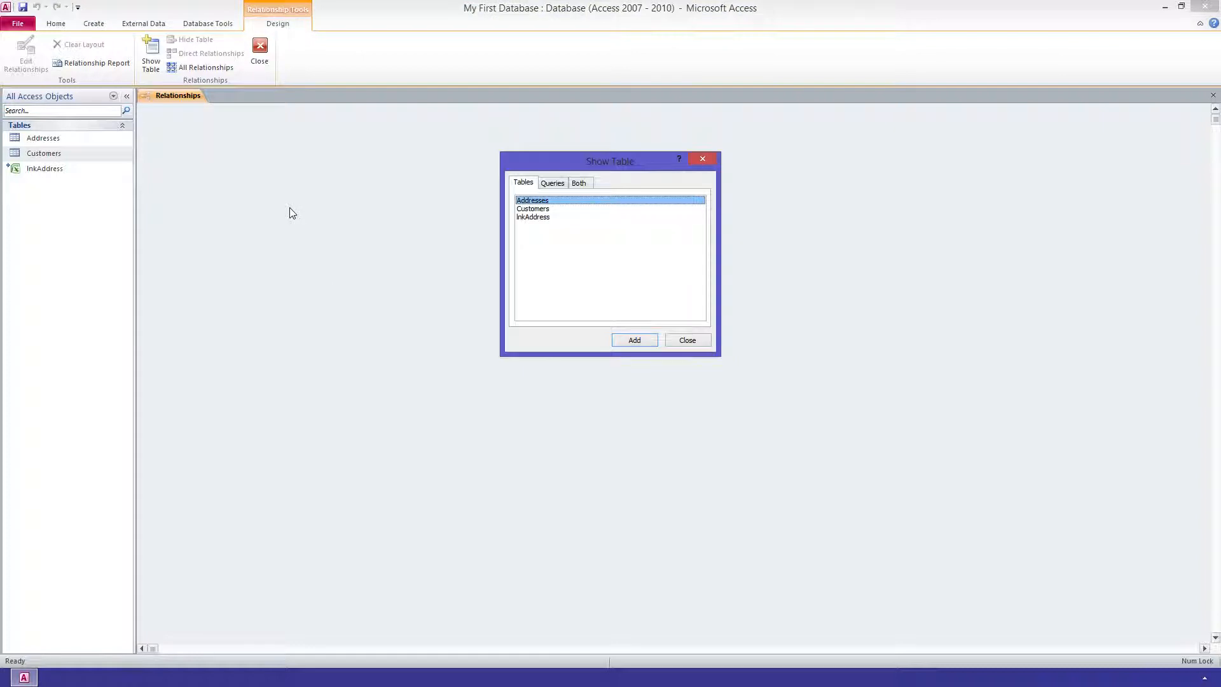
pyautogui.doubleClick(532, 208)
pyautogui.doubleClick(534, 201)
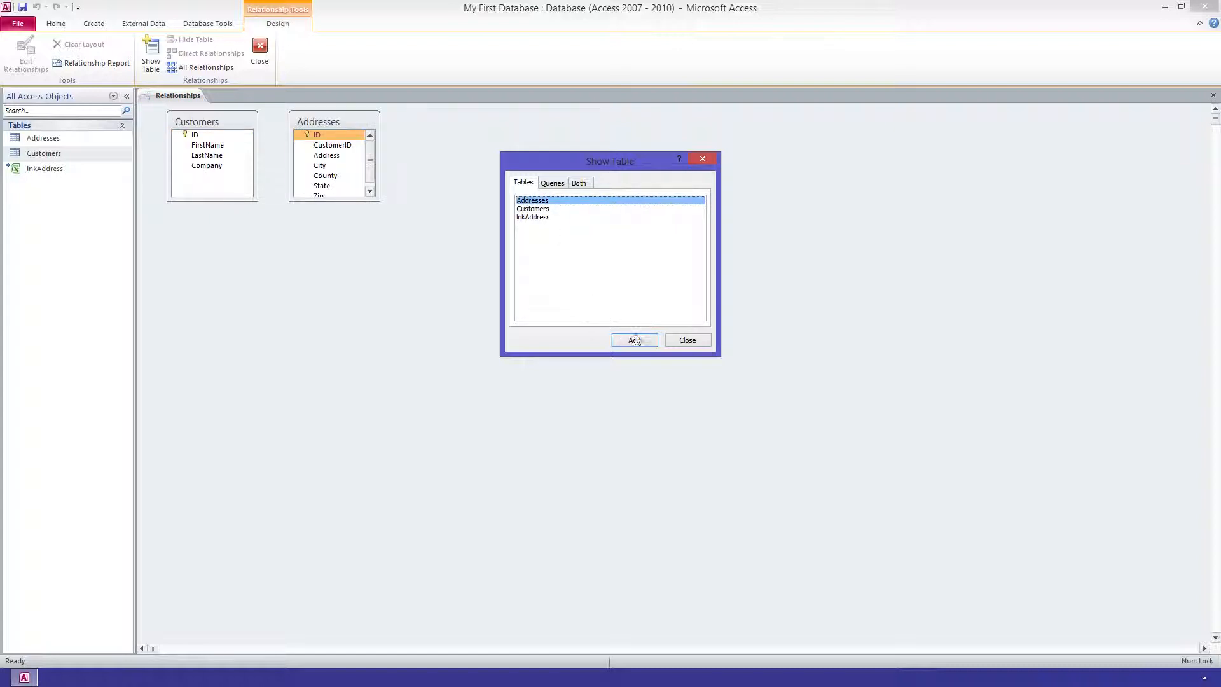
pyautogui.click(682, 339)
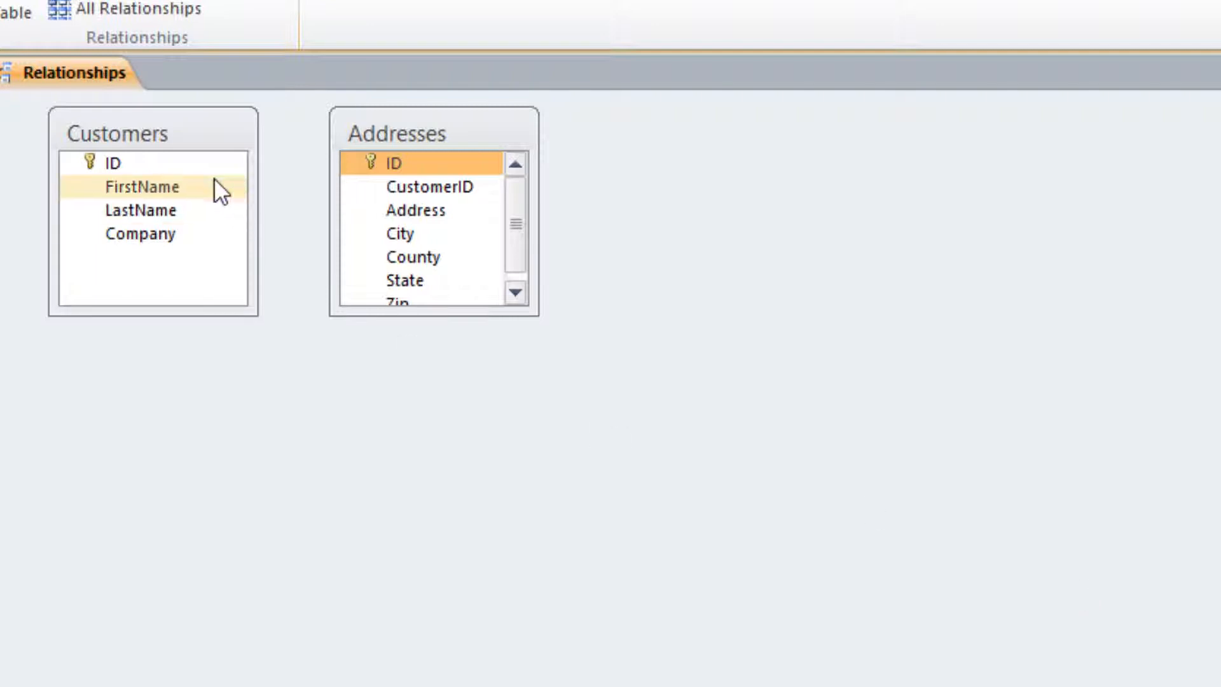
# Relate Customers ID to Addresses CustomerID with referential integrity, cascade update and cascade delete, and save and close the relationships layout.
pyautogui.moveTo(132, 163); pyautogui.dragTo(424, 187)
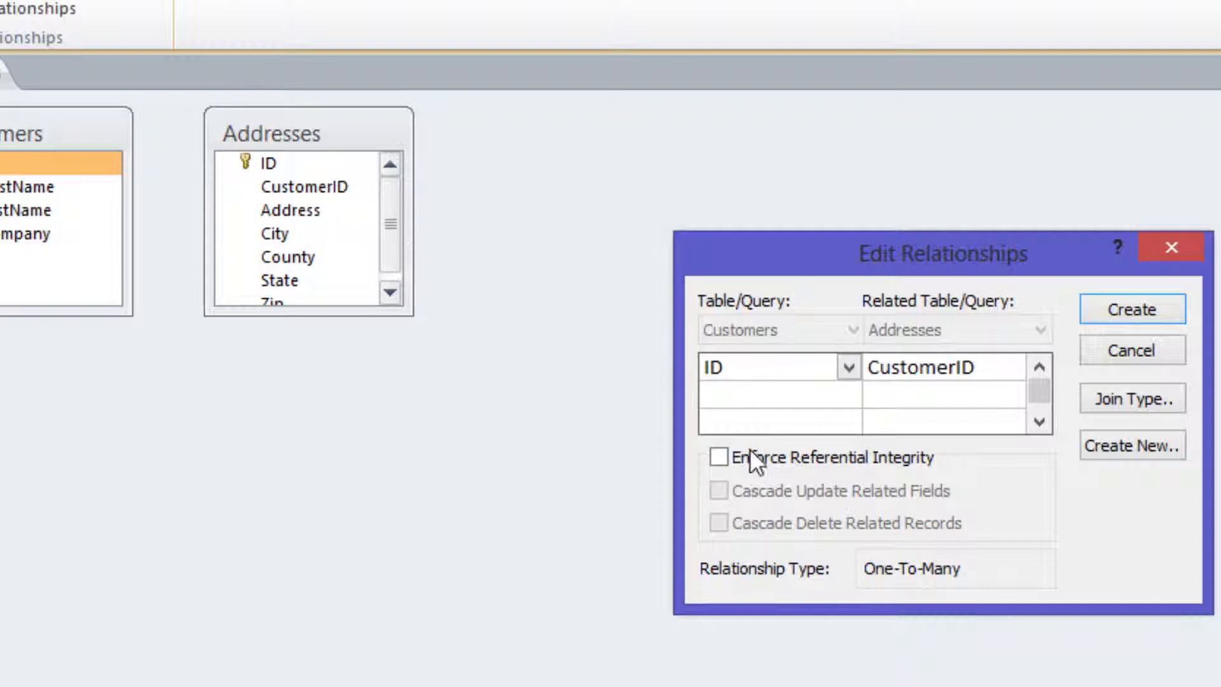
pyautogui.click(719, 458)
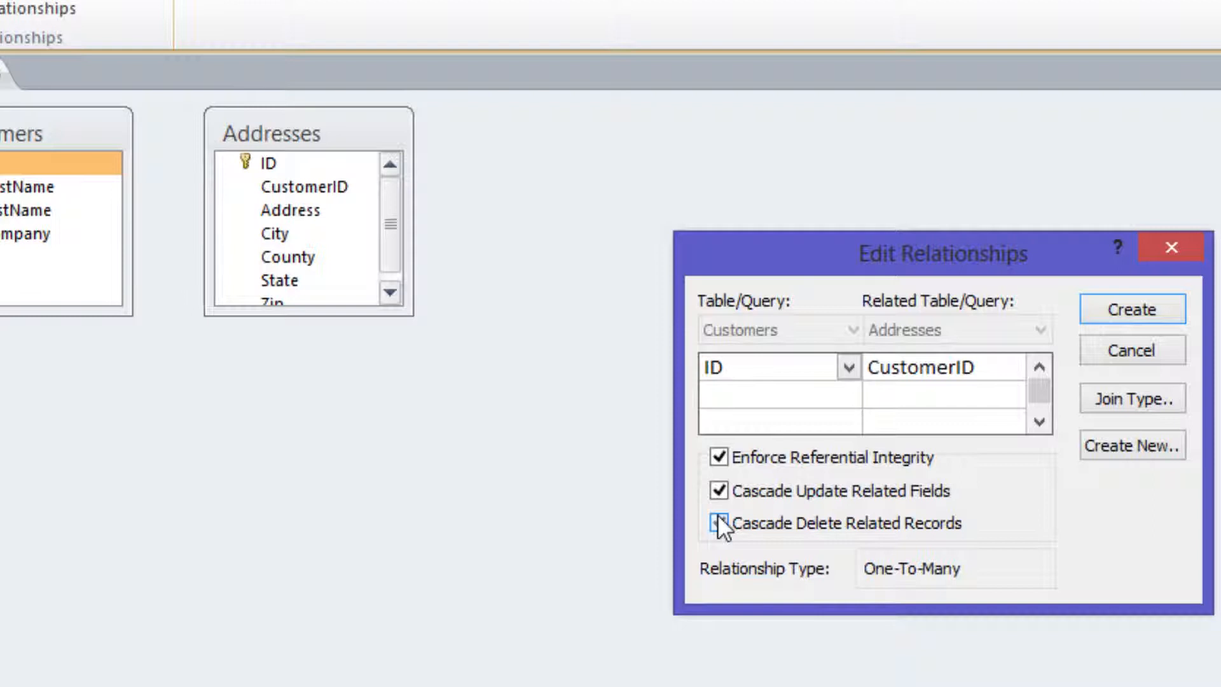
pyautogui.click(1116, 311)
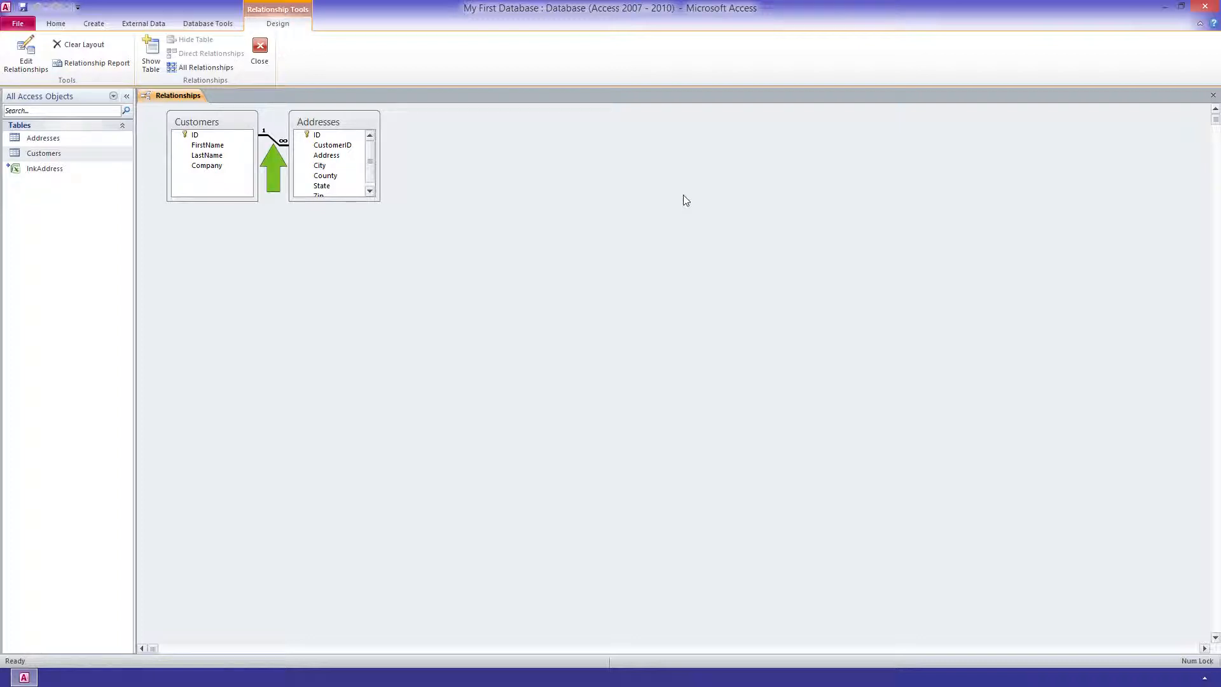
pyautogui.click(261, 49)
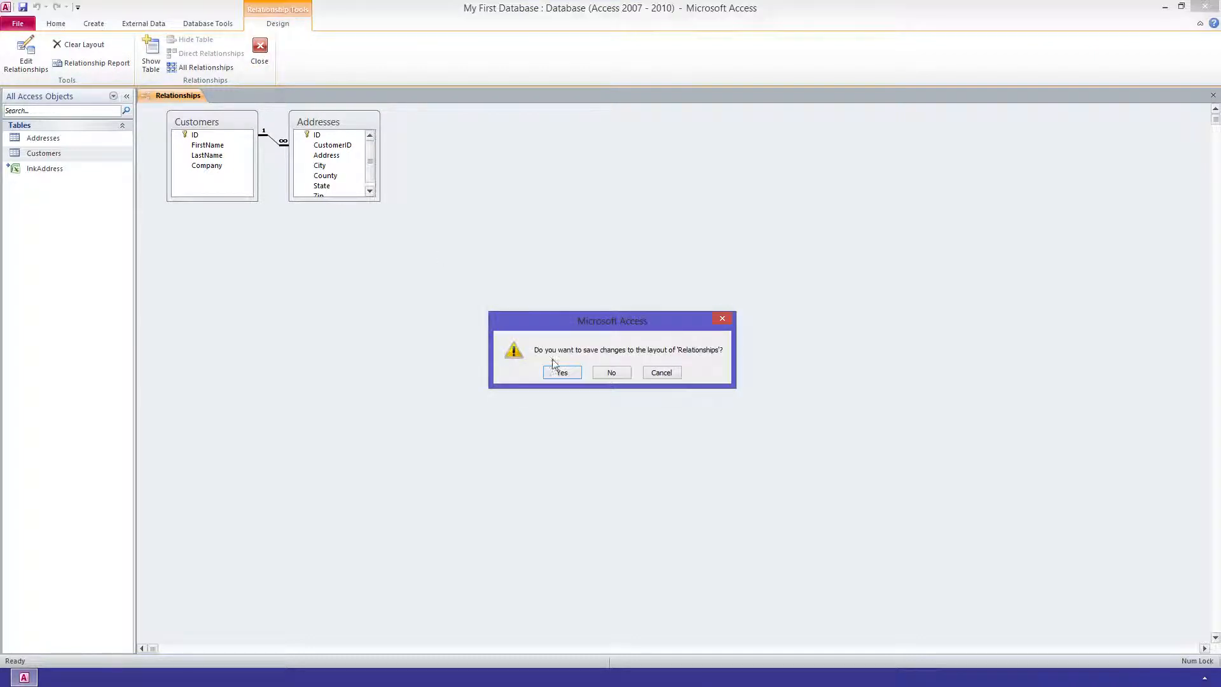
pyautogui.click(562, 374)
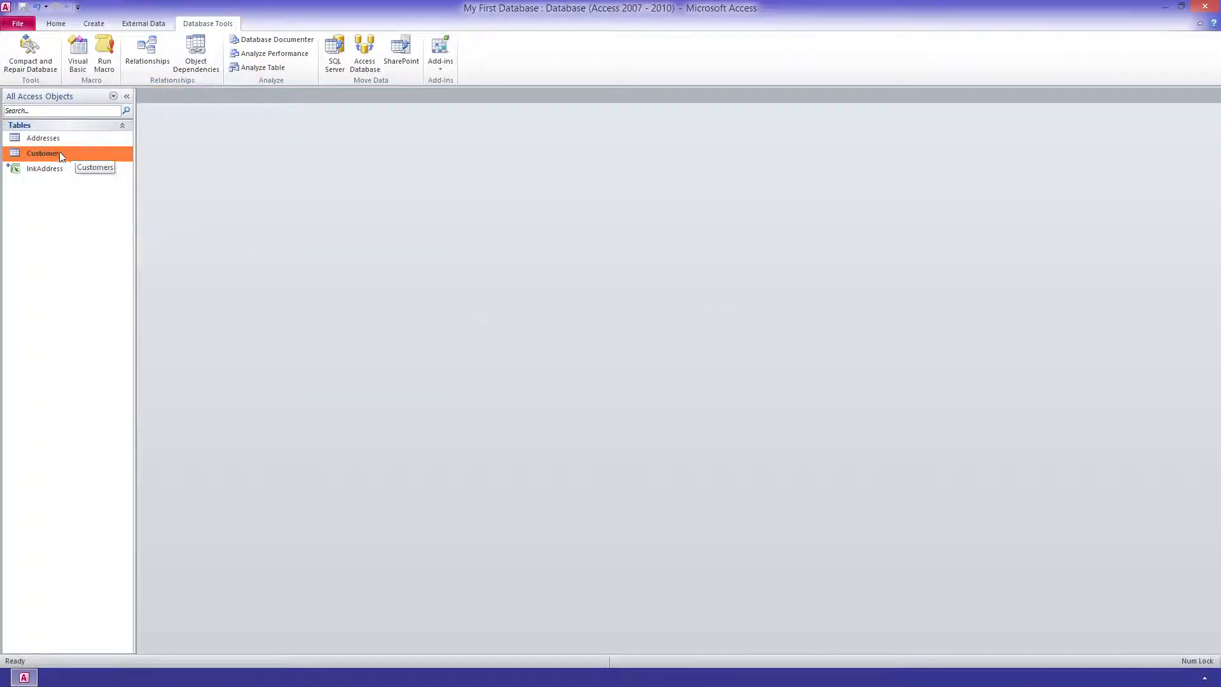
# View the related address of the first record in the Customers table, and close the table.
pyautogui.doubleClick(50, 155)
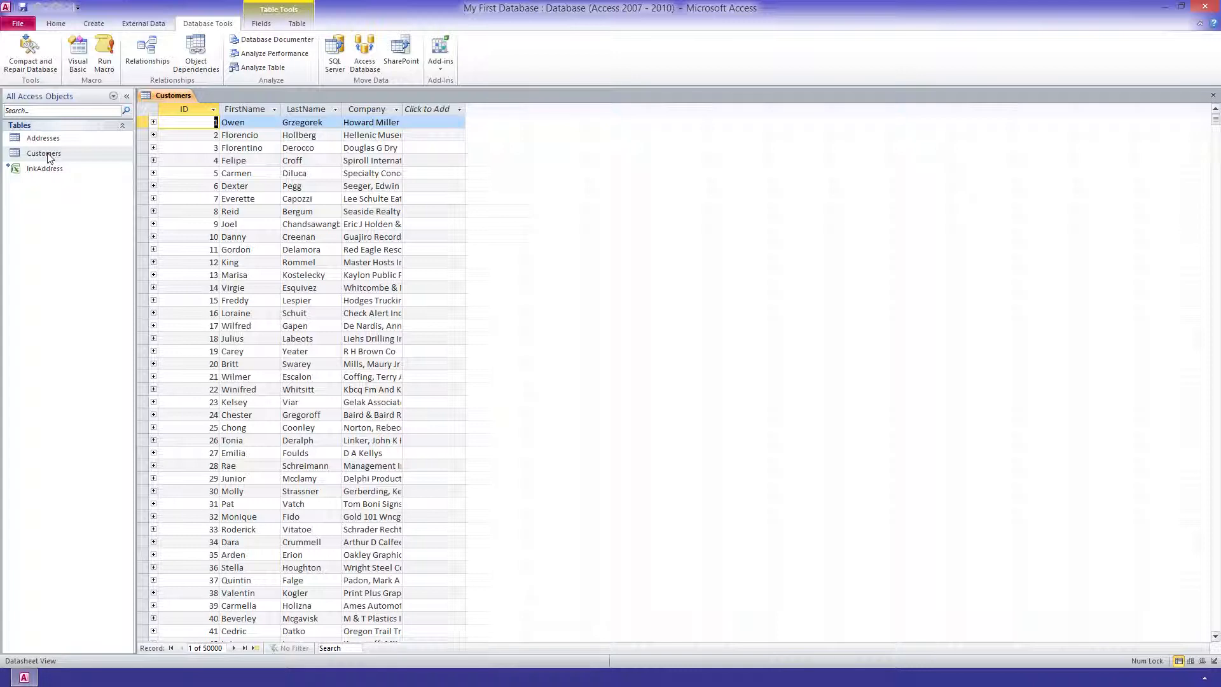
pyautogui.click(153, 122)
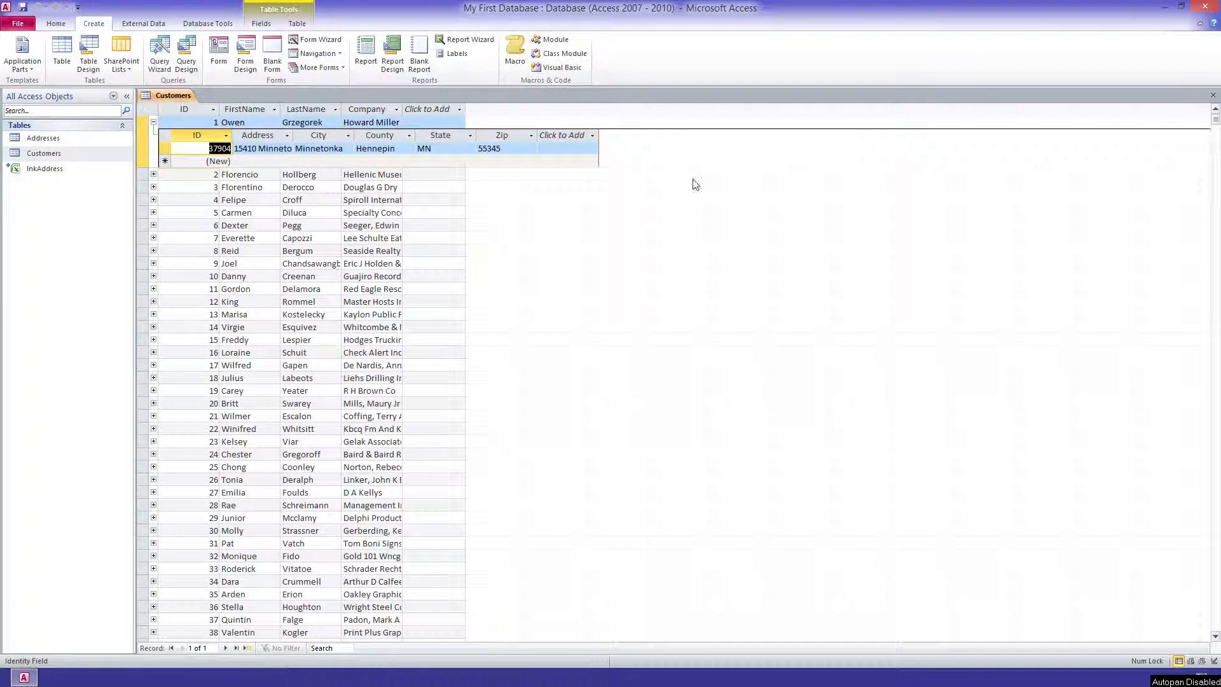
pyautogui.click(1212, 96)
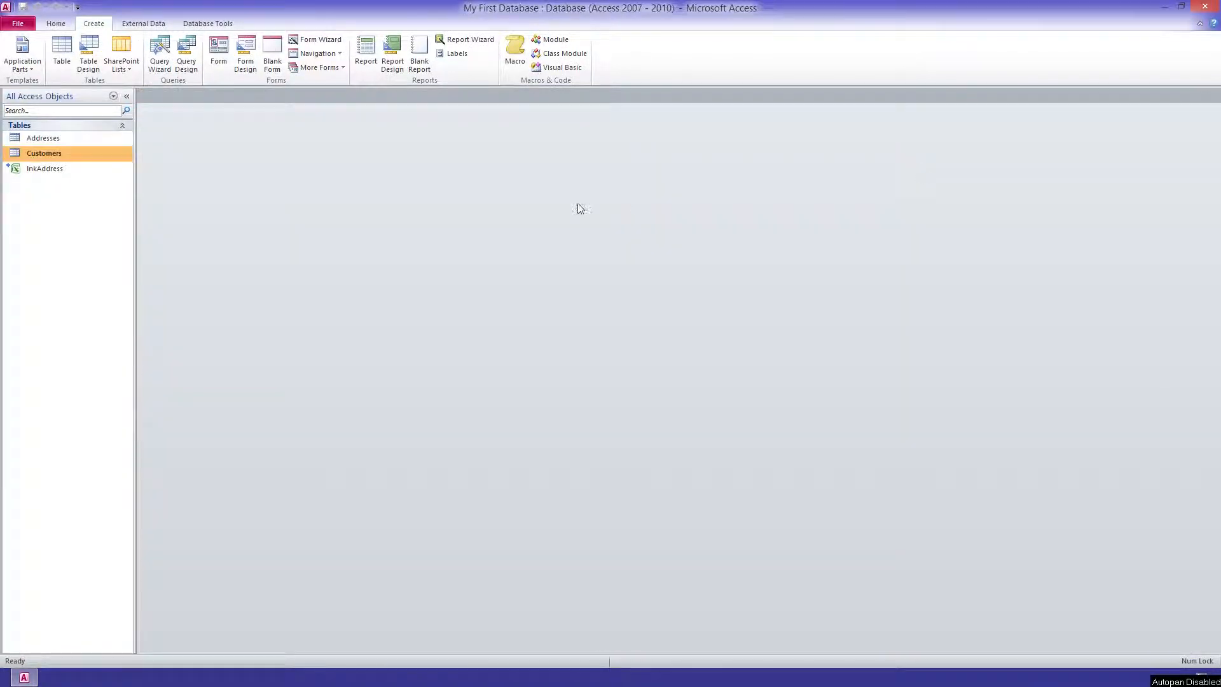
# Create a new table in Design view with an AutoNumber field ID described as "Identity Field".
pyautogui.click(88, 54)
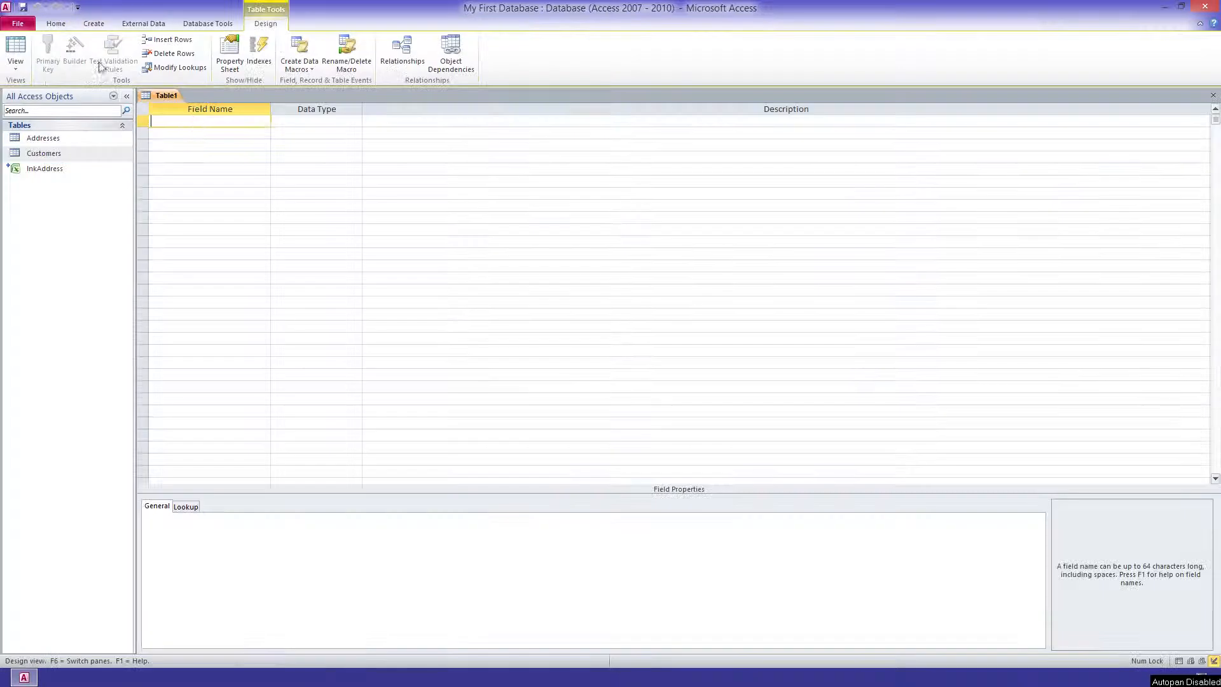
pyautogui.write('ID')
pyautogui.press('Tab')
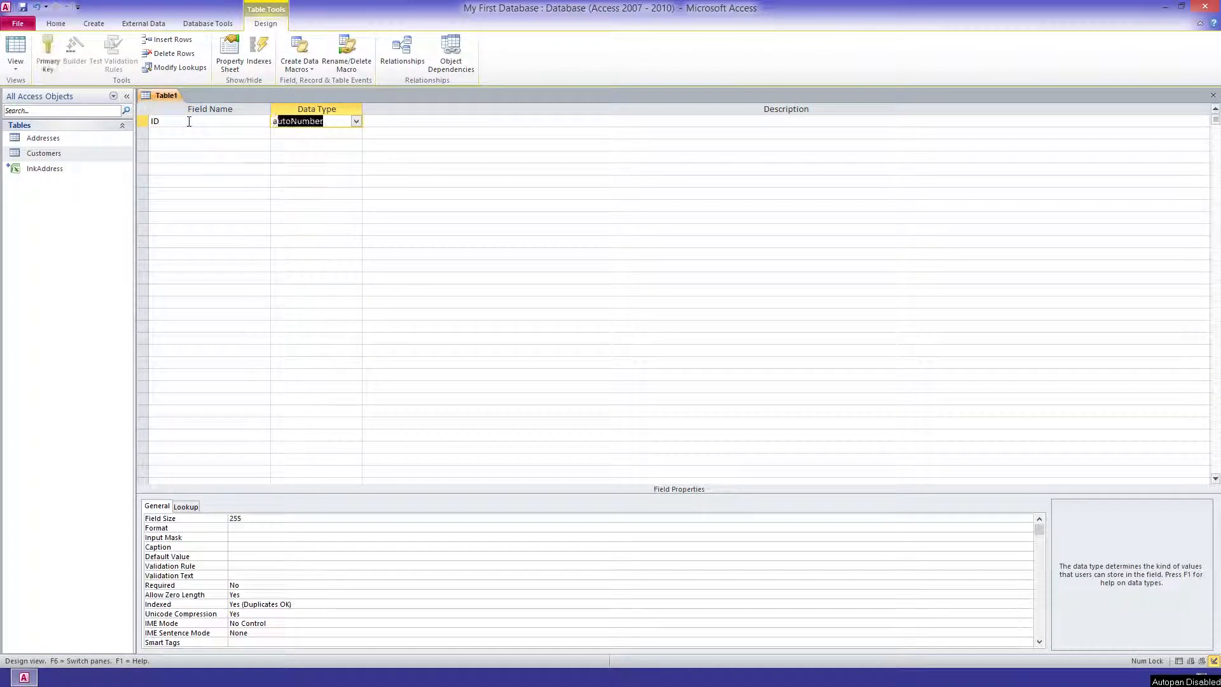
pyautogui.press('Tab')
pyautogui.write('Identity Field')
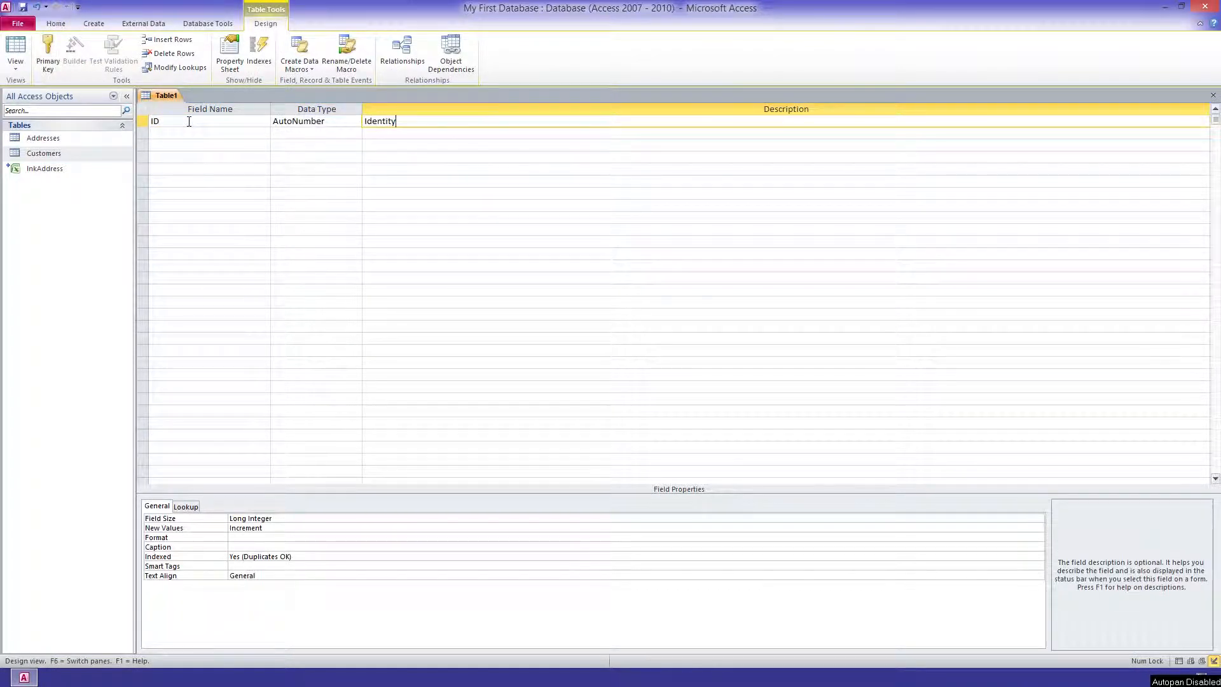
pyautogui.press('Tab')
# Add a Number field CustomerID to the new table with the description "Links to Customer.ID field".
pyautogui.write('CustomerID')
pyautogui.press('Tab')
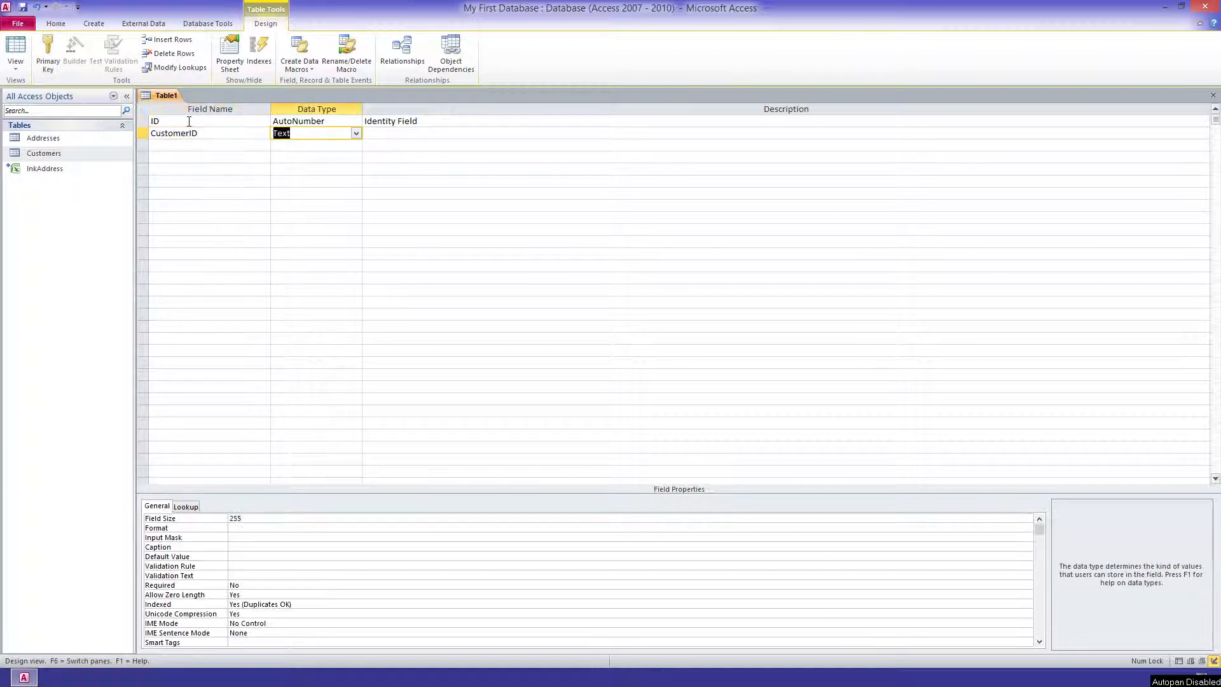
pyautogui.write('Number')
pyautogui.press('Tab')
pyautogui.write('Links')
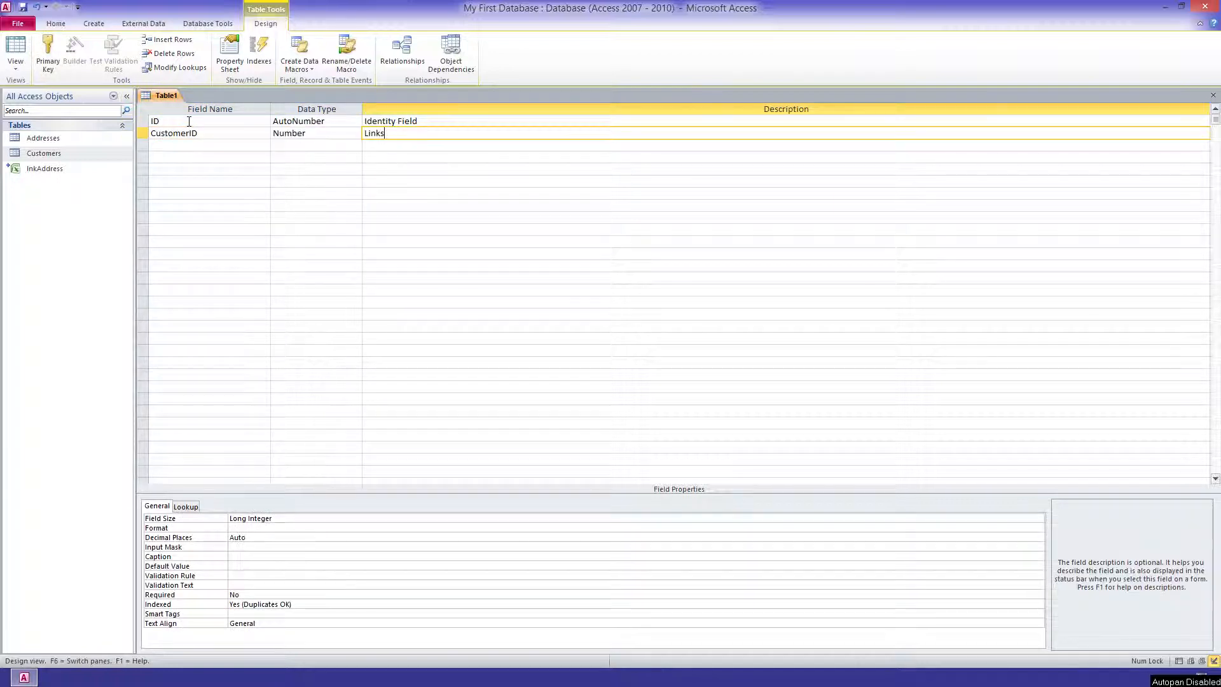
pyautogui.write(' to Customer.ID field')
pyautogui.press('Tab')
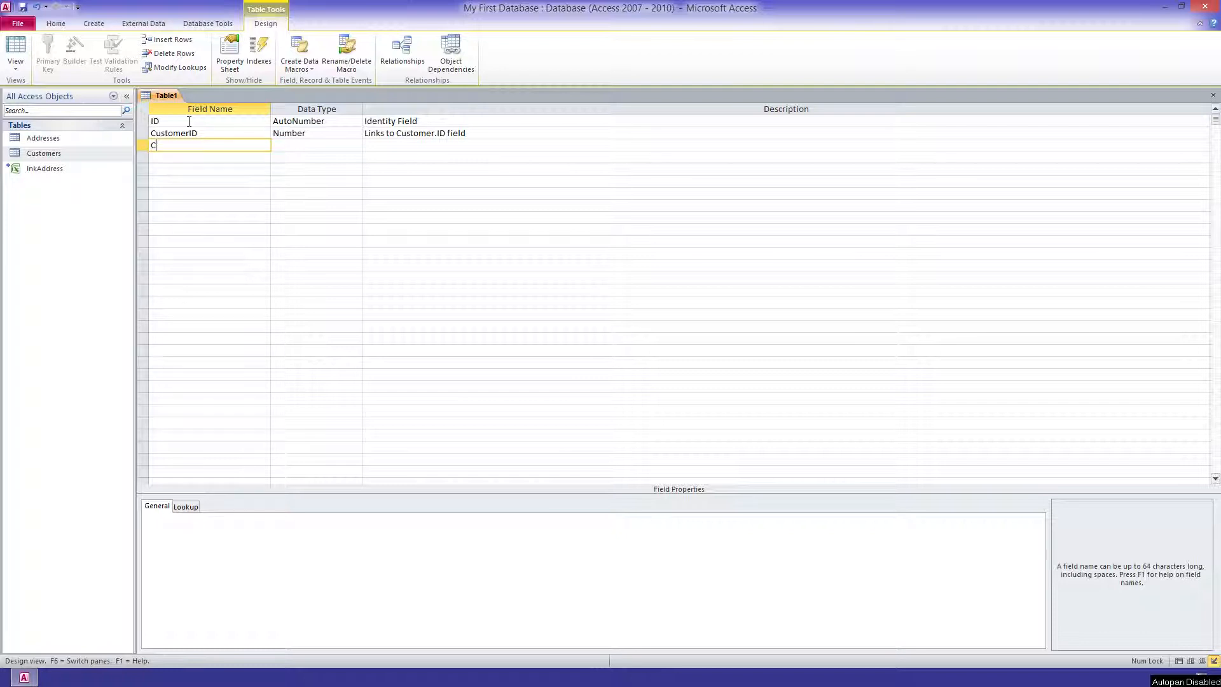
# Add a Text field ContactTitle with the description "The title of this contact type".
pyautogui.write('ontan')
pyautogui.write('tTitle')
pyautogui.press('Tab')
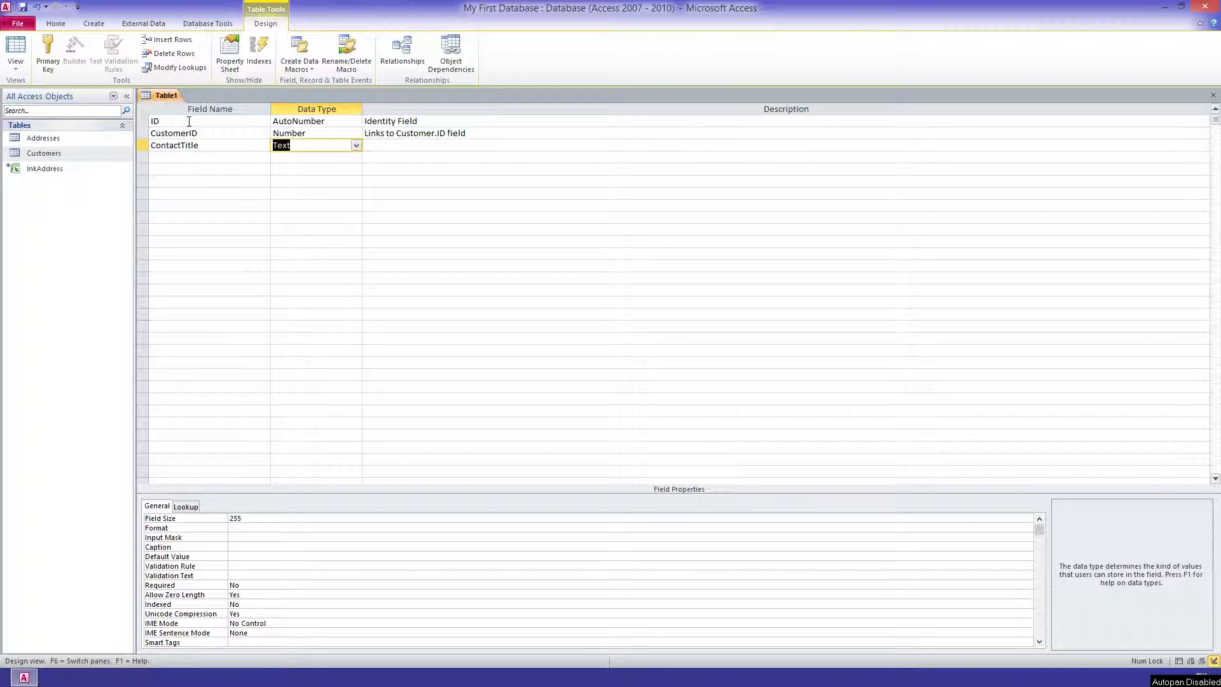
pyautogui.press('Tab')
pyautogui.write('The tilt')
pyautogui.press('BackSpace')
pyautogui.press('BackSpace')
pyautogui.write('tle of this ')
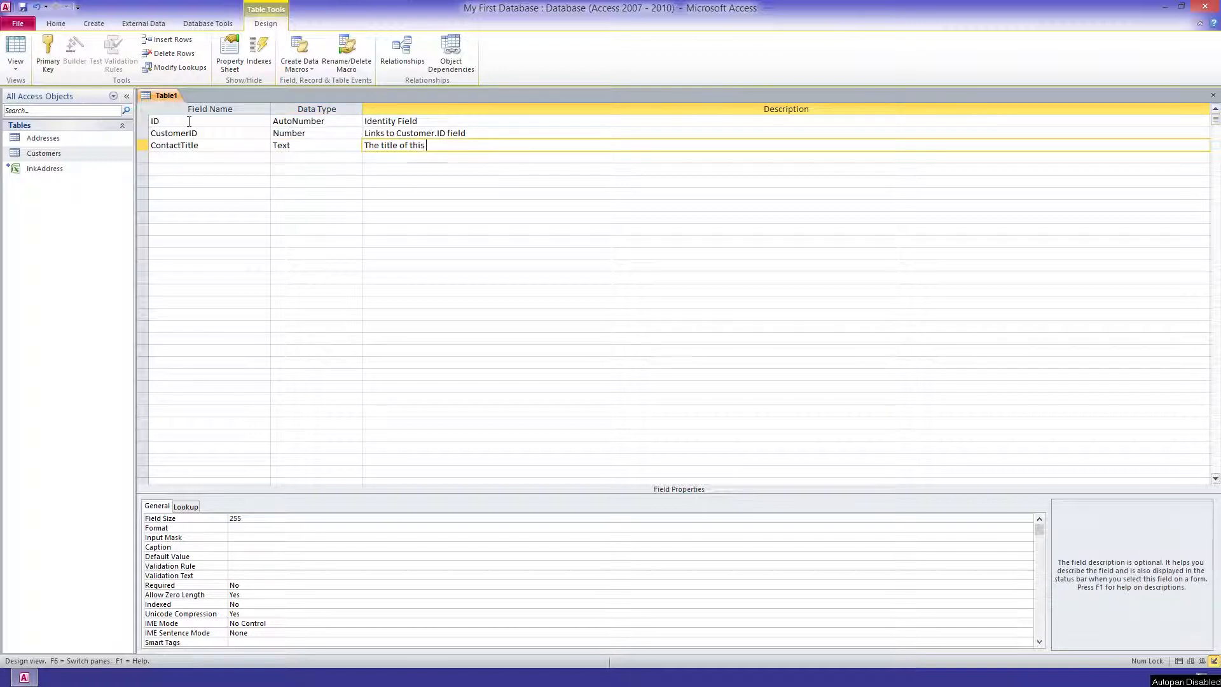
pyautogui.write('contact type')
pyautogui.press('Return')
# Add a Text field ContactValue with the description "The actual Value of this contact".
pyautogui.write('ContactValue')
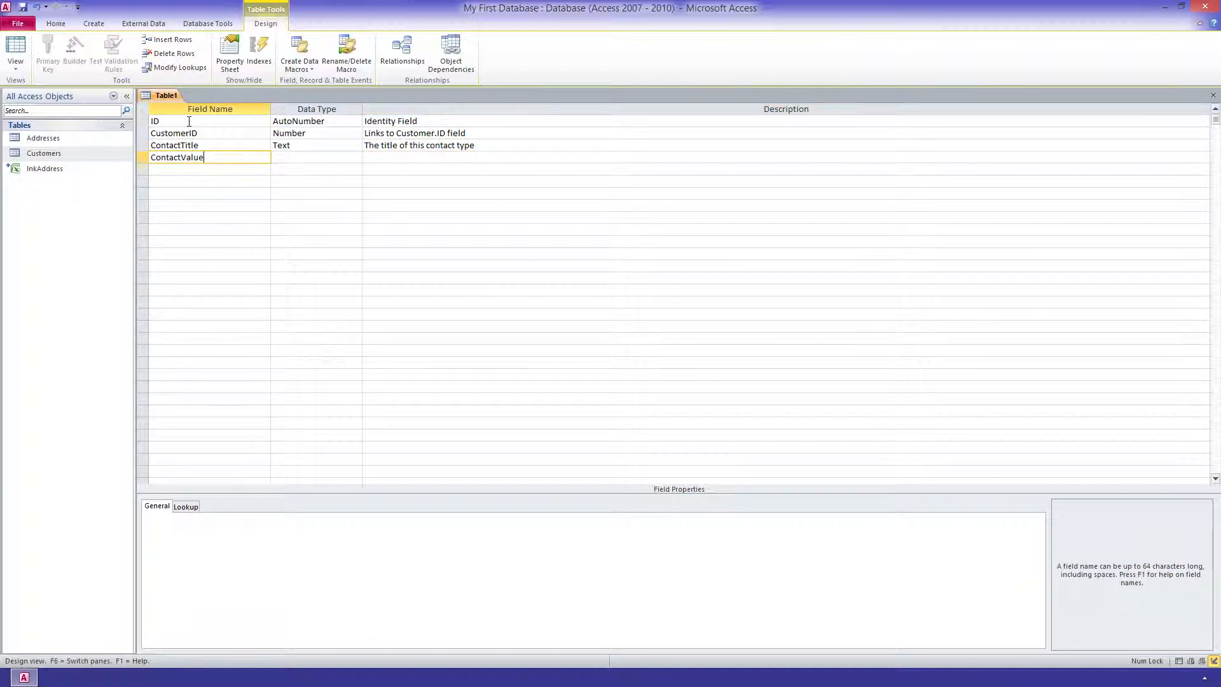
pyautogui.press('Return')
pyautogui.press('Return')
pyautogui.write('Teh')
pyautogui.press('BackSpace')
pyautogui.press('BackSpace')
pyautogui.write('he actual Value of this contact')
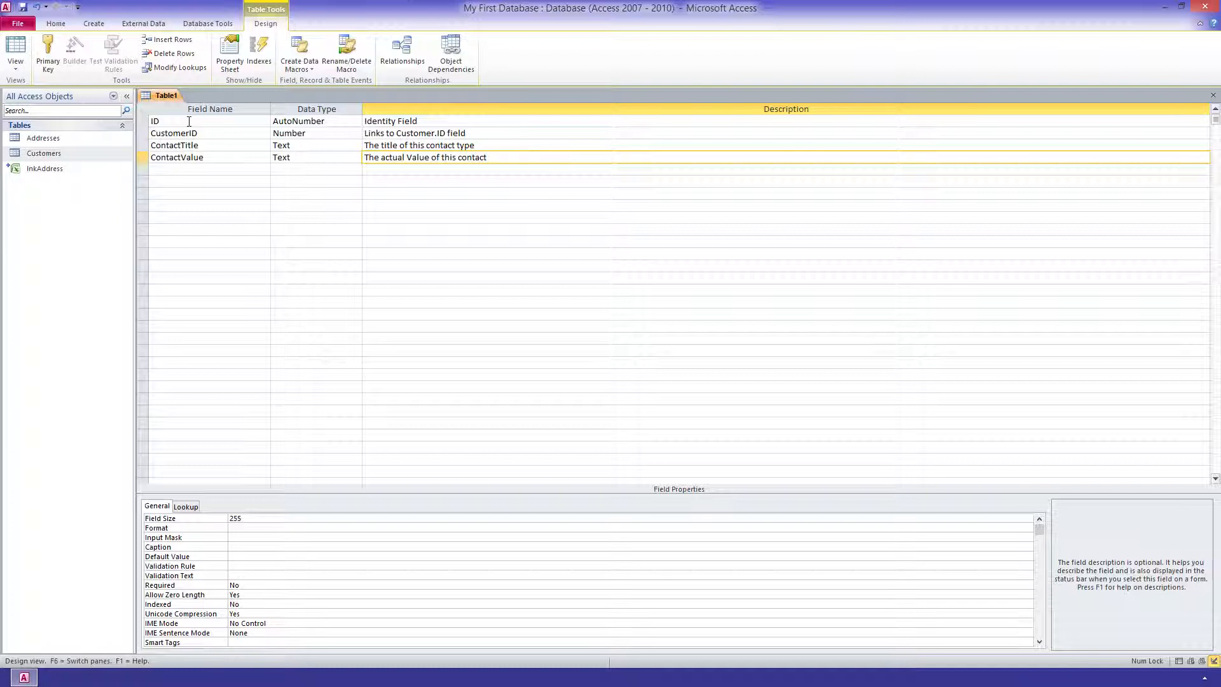
pyautogui.press('Return')
# Add a Memo field ContactNotes with the description "Any notes associated with this contact".
pyautogui.write('ContactNotes')
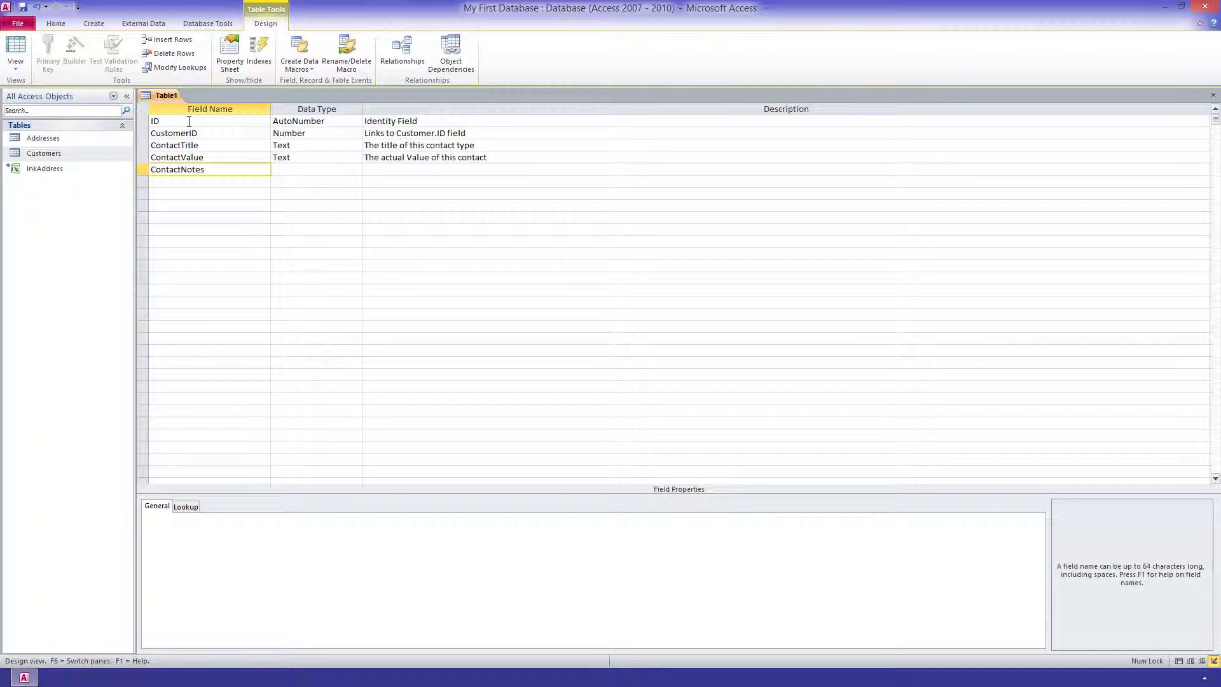
pyautogui.press('Tab')
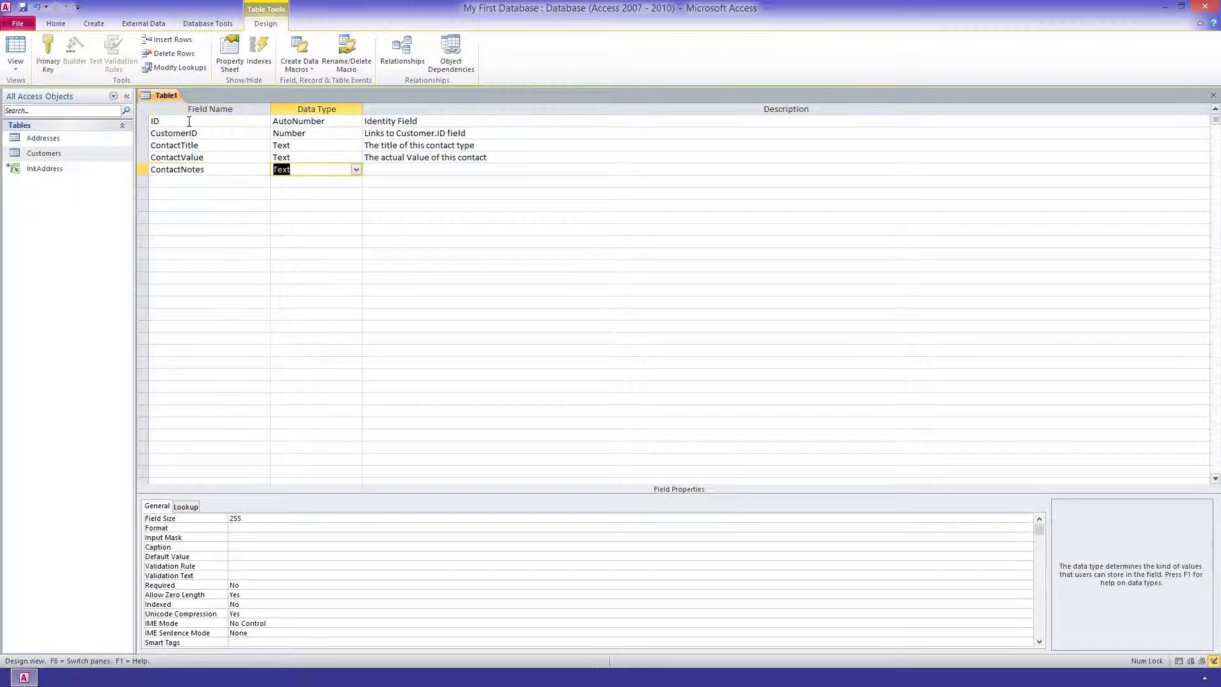
pyautogui.write('memo')
pyautogui.press('Tab')
pyautogui.write('An')
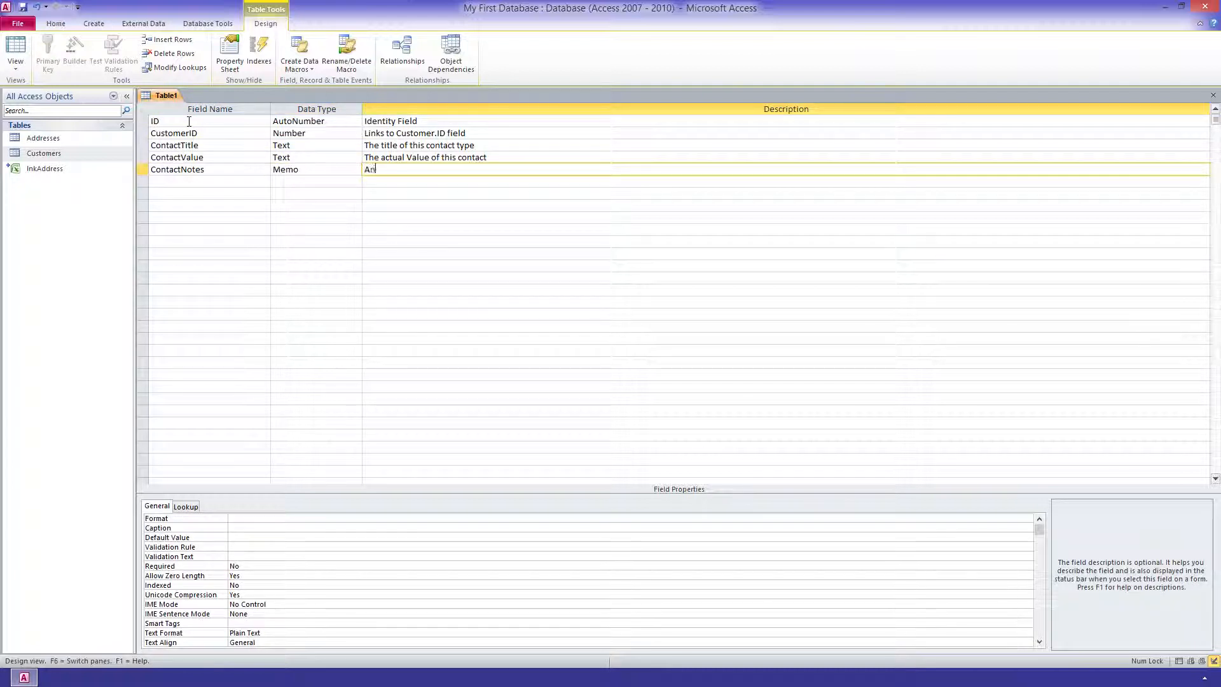
pyautogui.write('y notes associated with this contact')
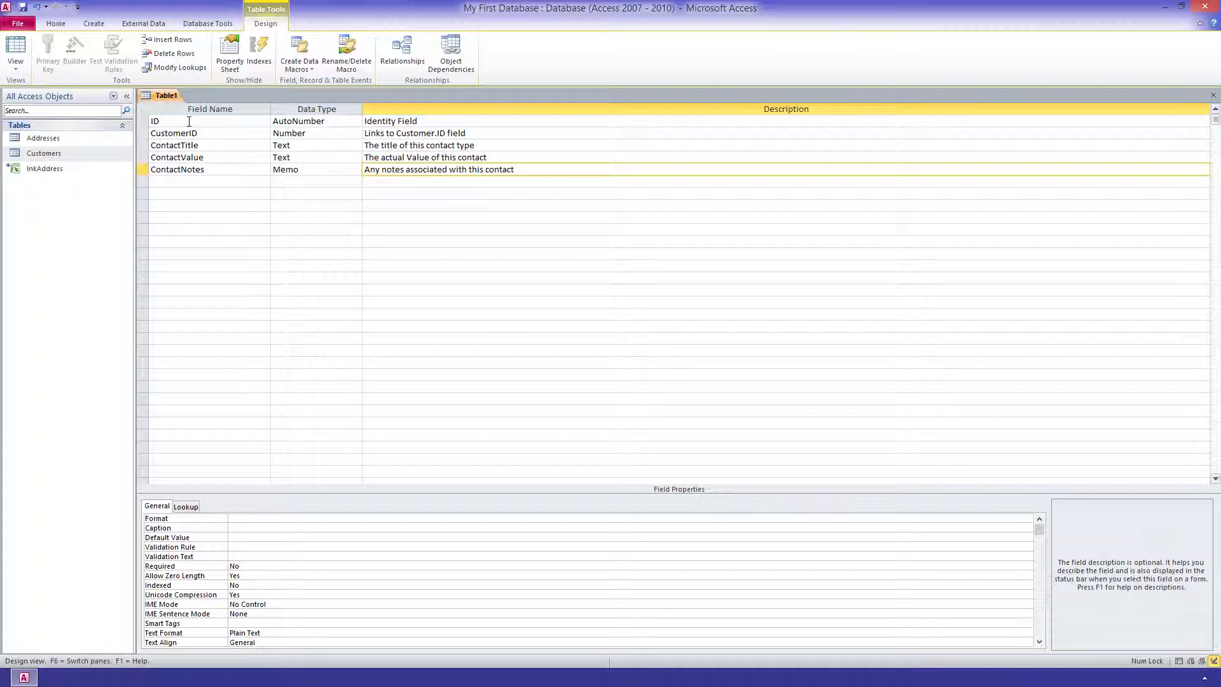
# Make the ID field the primary key, and save the table as Contacts and close it.
pyautogui.click(162, 121)
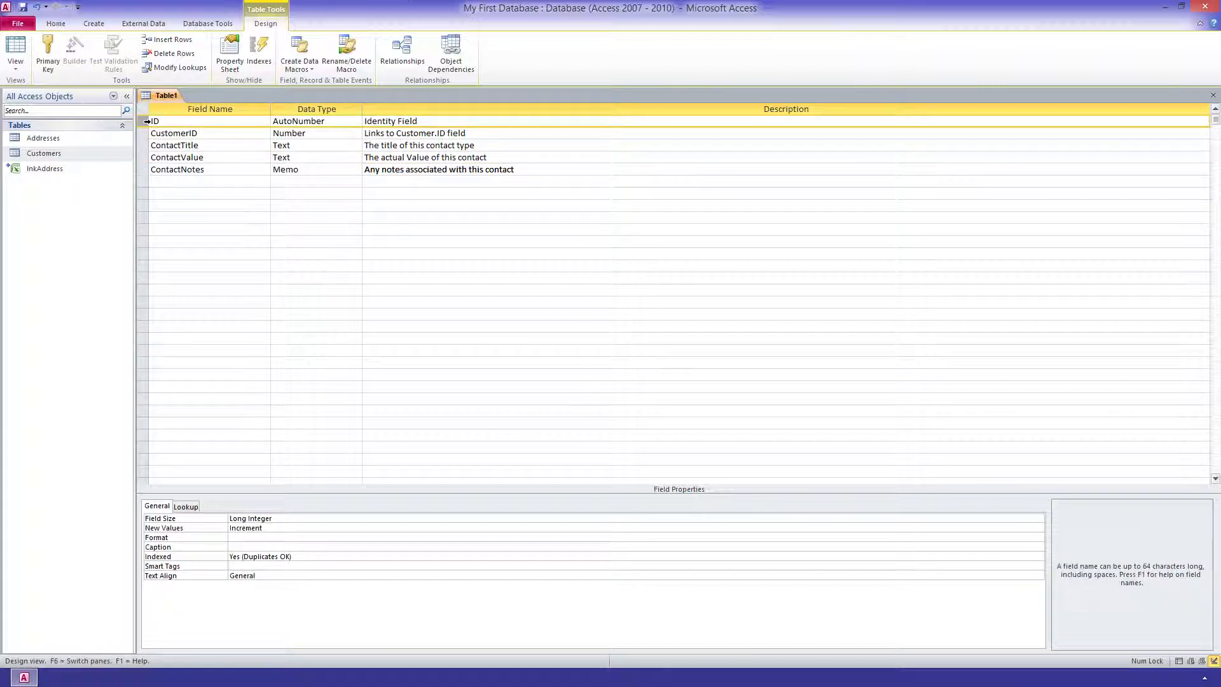
pyautogui.click(51, 64)
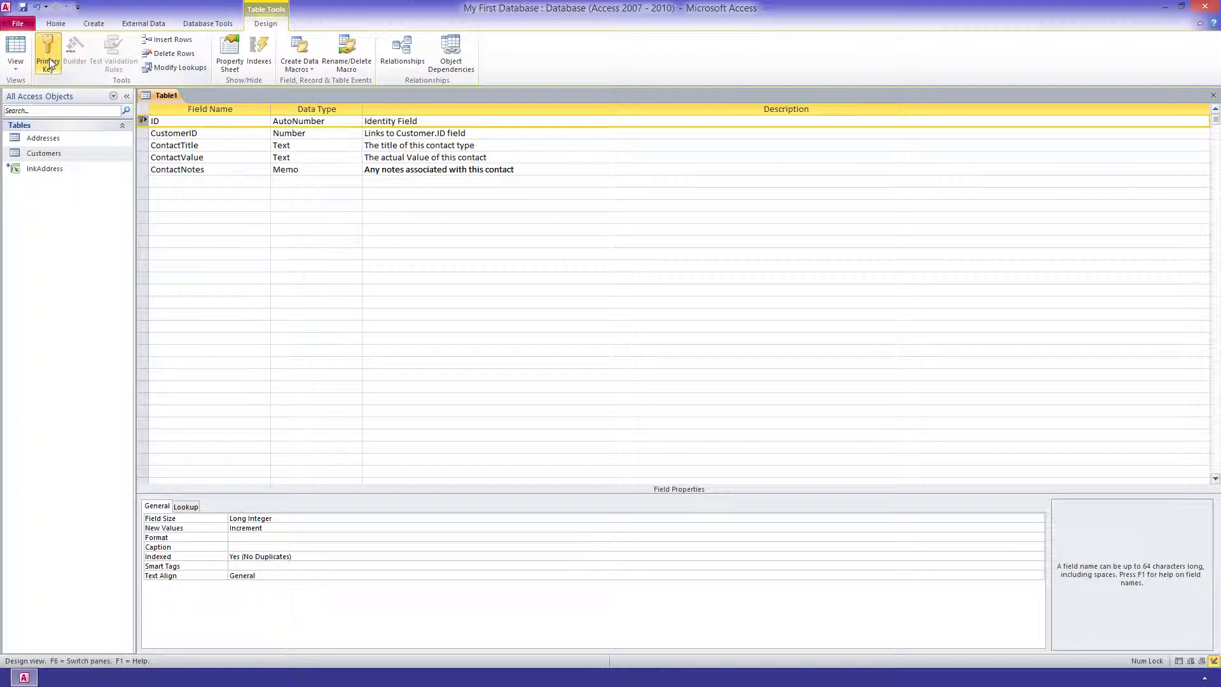
pyautogui.hotkey('ctrl', 's')
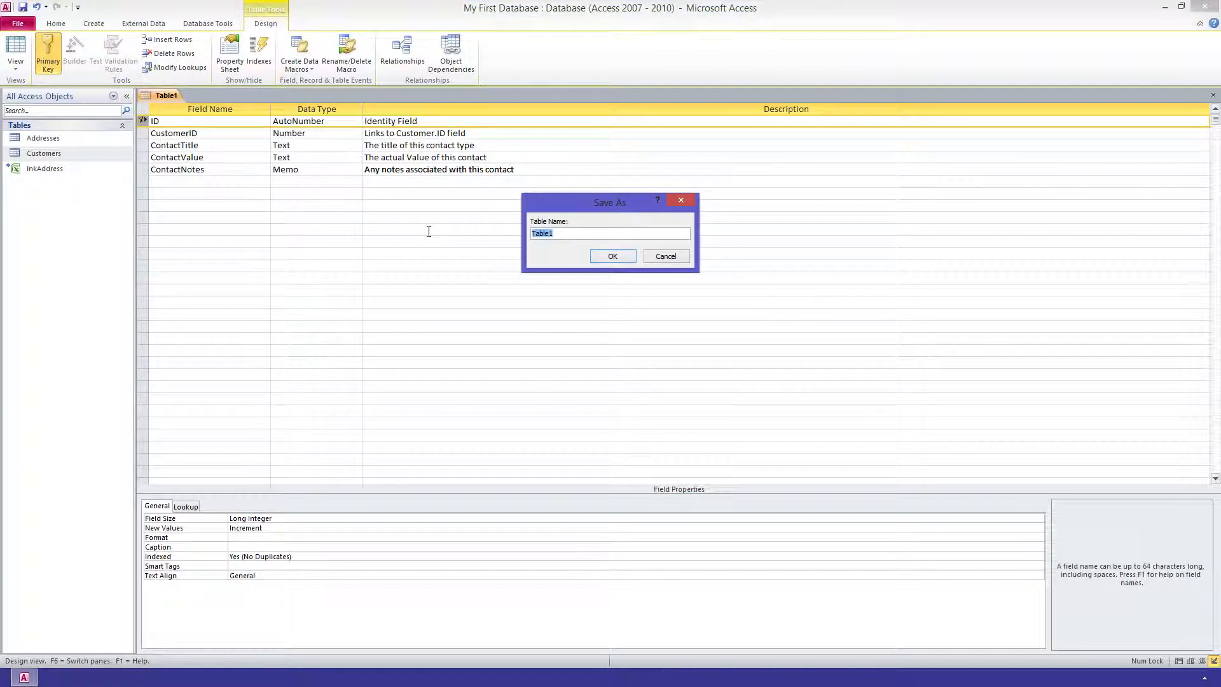
pyautogui.write('Contacts')
pyautogui.press('Return')
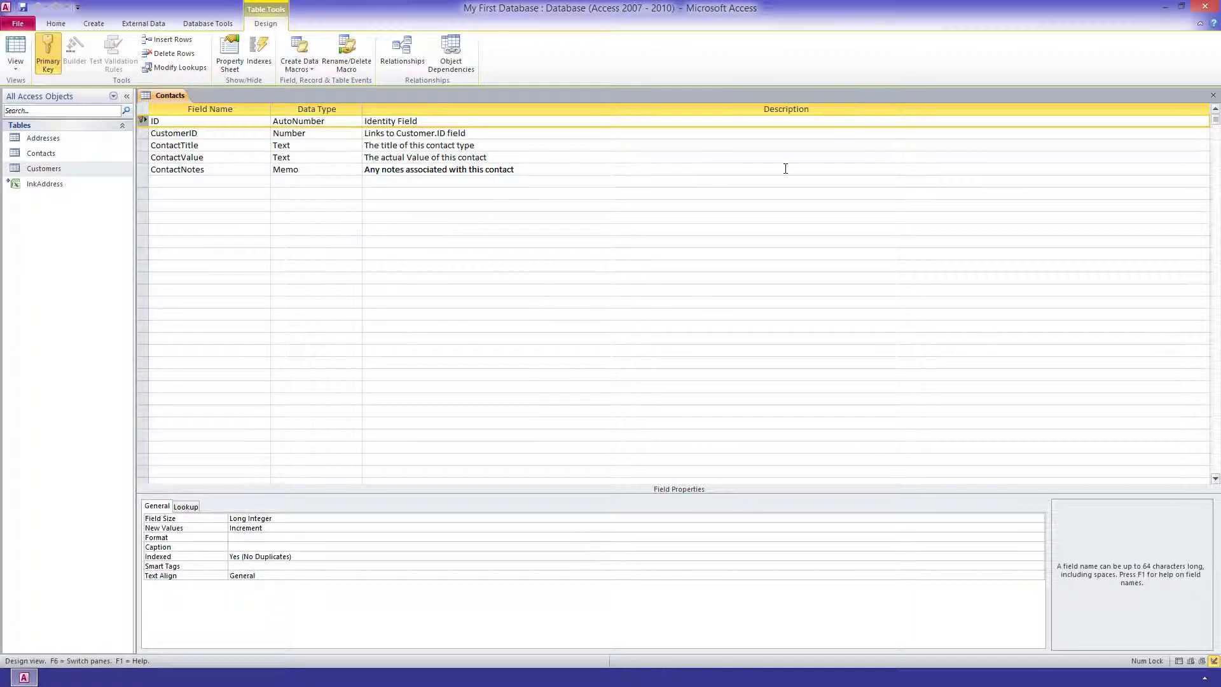
pyautogui.click(1212, 95)
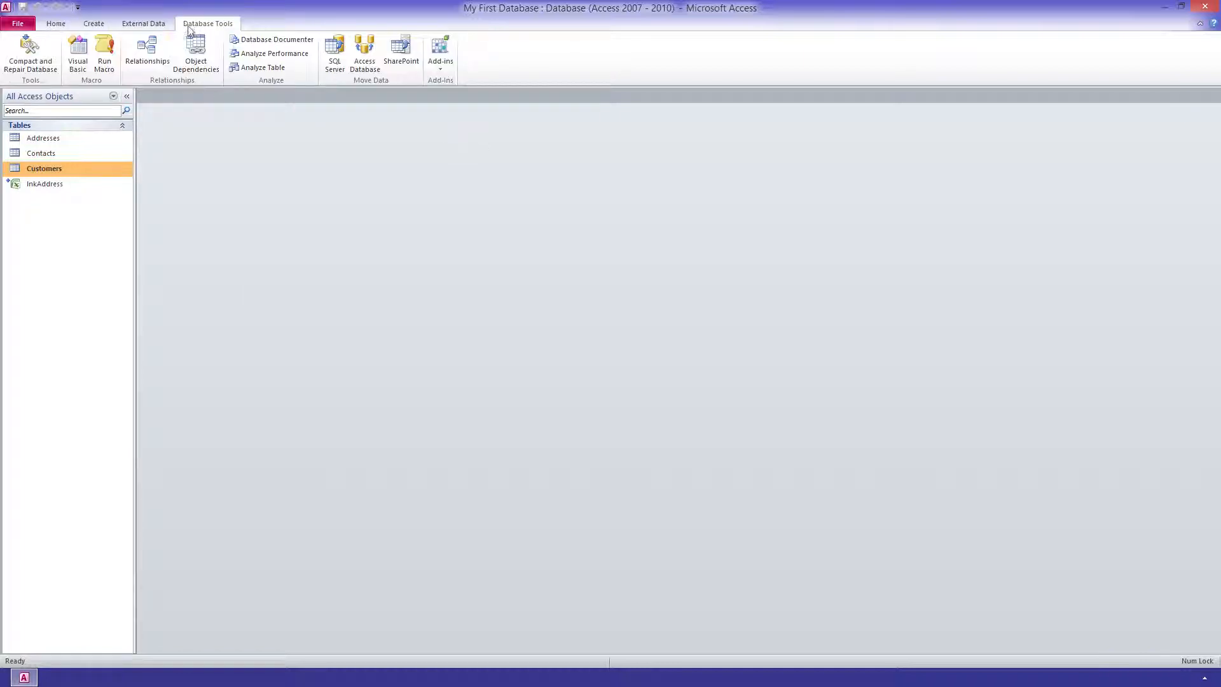
# Add the Contacts table to the database relationships layout and place it below the Addresses table.
pyautogui.click(148, 49)
pyautogui.rightClick(291, 259)
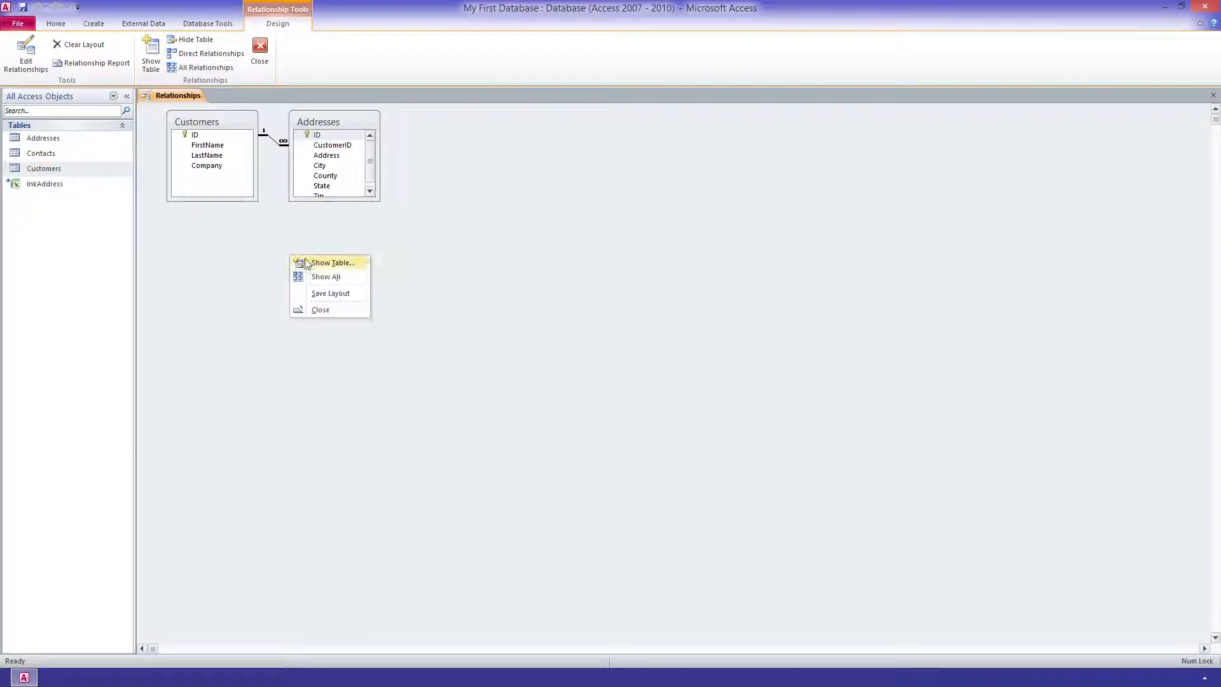
pyautogui.click(312, 260)
pyautogui.doubleClick(521, 210)
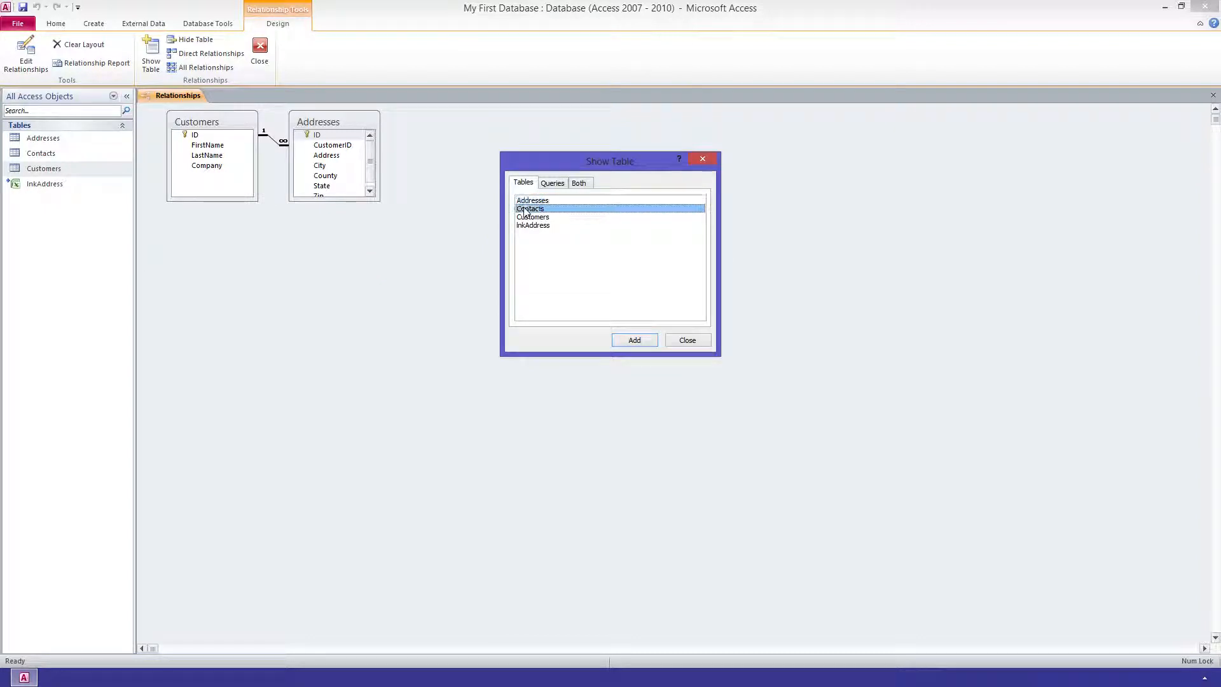
pyautogui.click(678, 339)
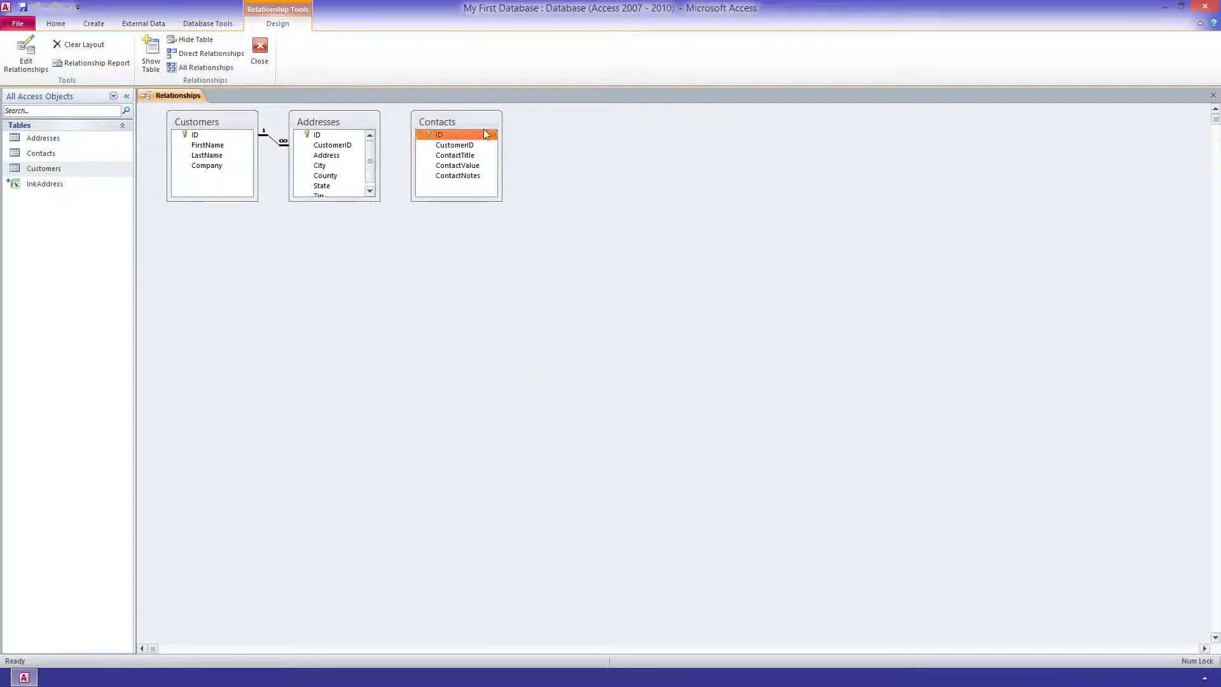
pyautogui.moveTo(480, 122); pyautogui.dragTo(360, 220)
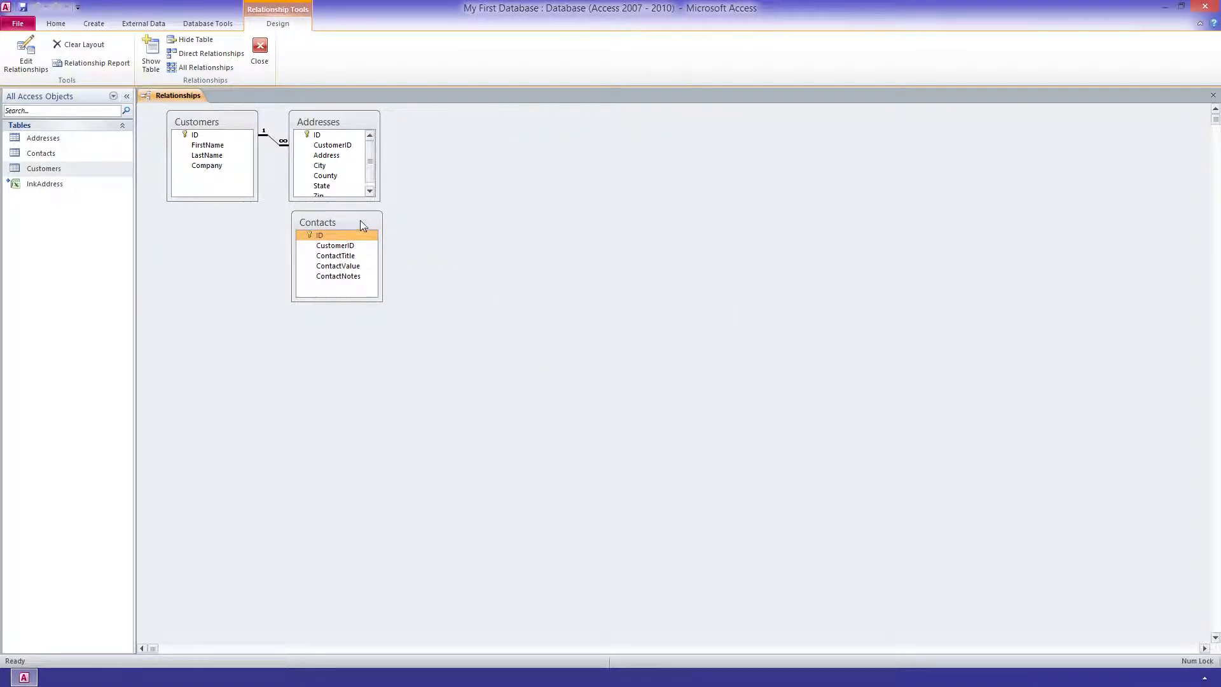
# Relate Customers ID to Contacts CustomerID with referential integrity and cascade update, and save and close the relationships layout.
pyautogui.moveTo(194, 135); pyautogui.dragTo(333, 247)
pyautogui.click(513, 263)
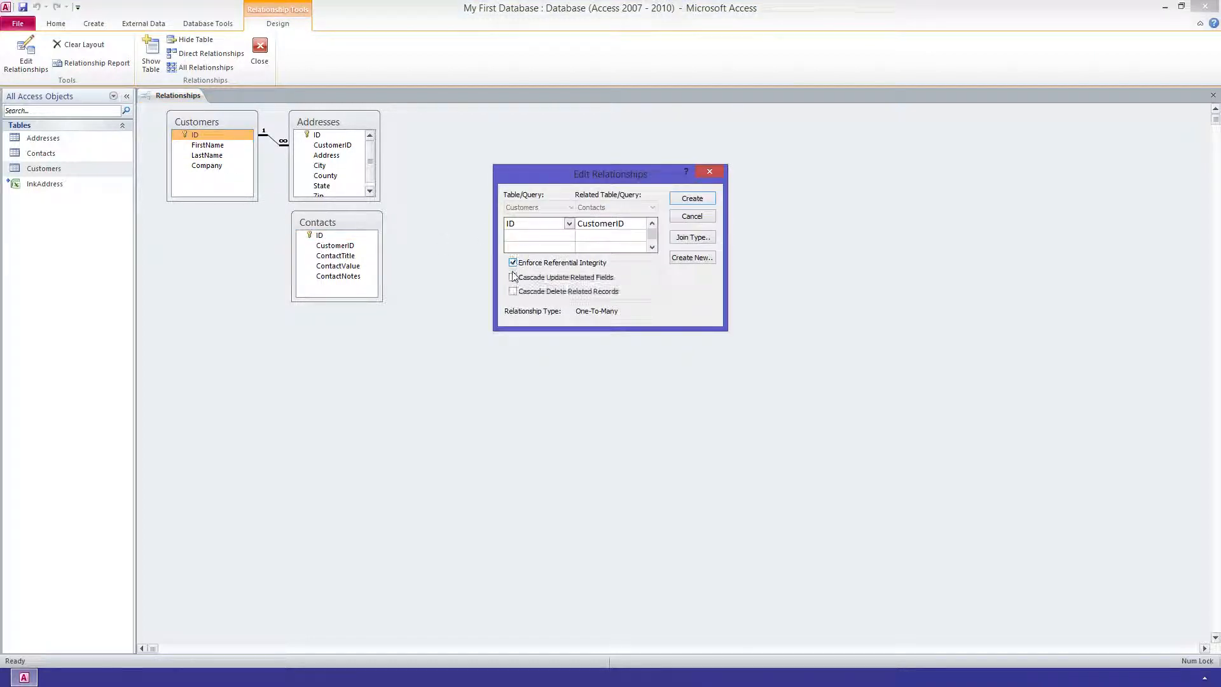
pyautogui.click(513, 277)
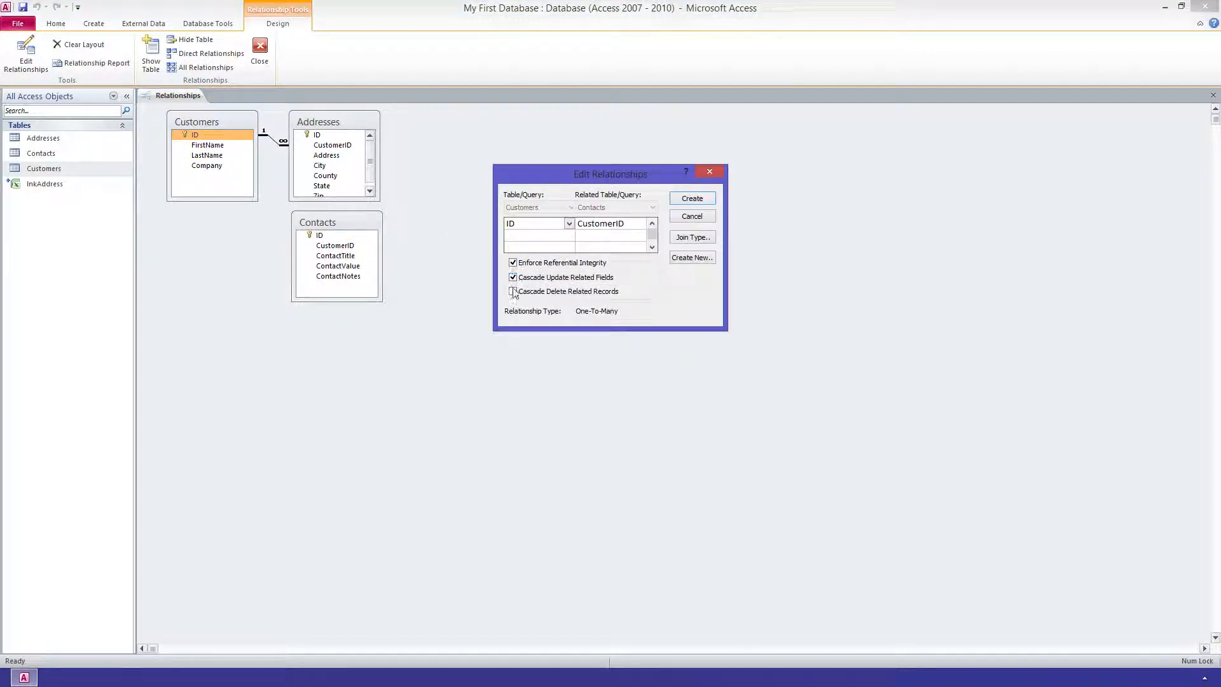
pyautogui.click(691, 199)
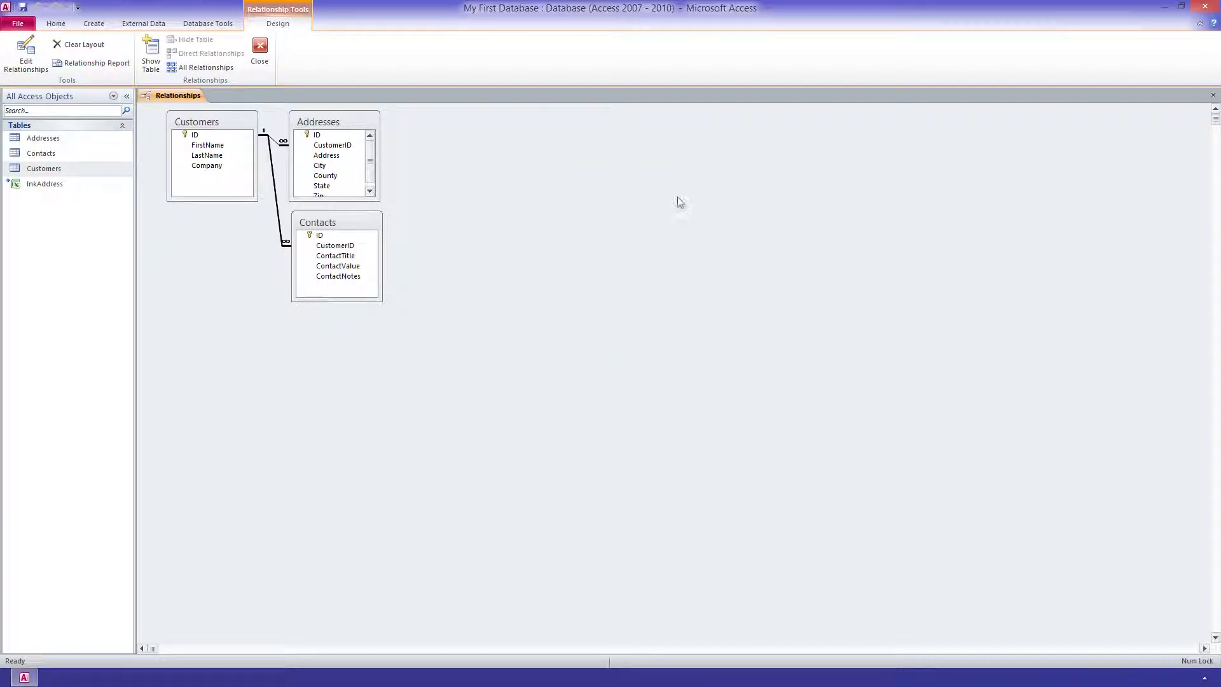
pyautogui.click(260, 54)
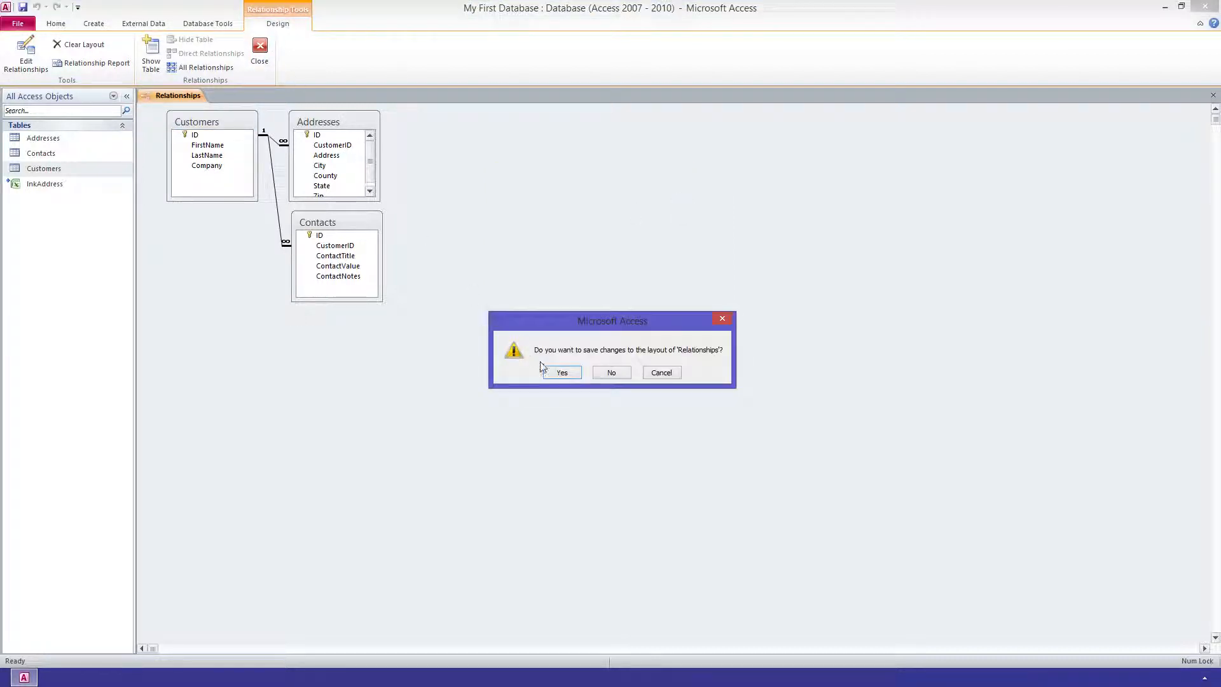
pyautogui.click(549, 371)
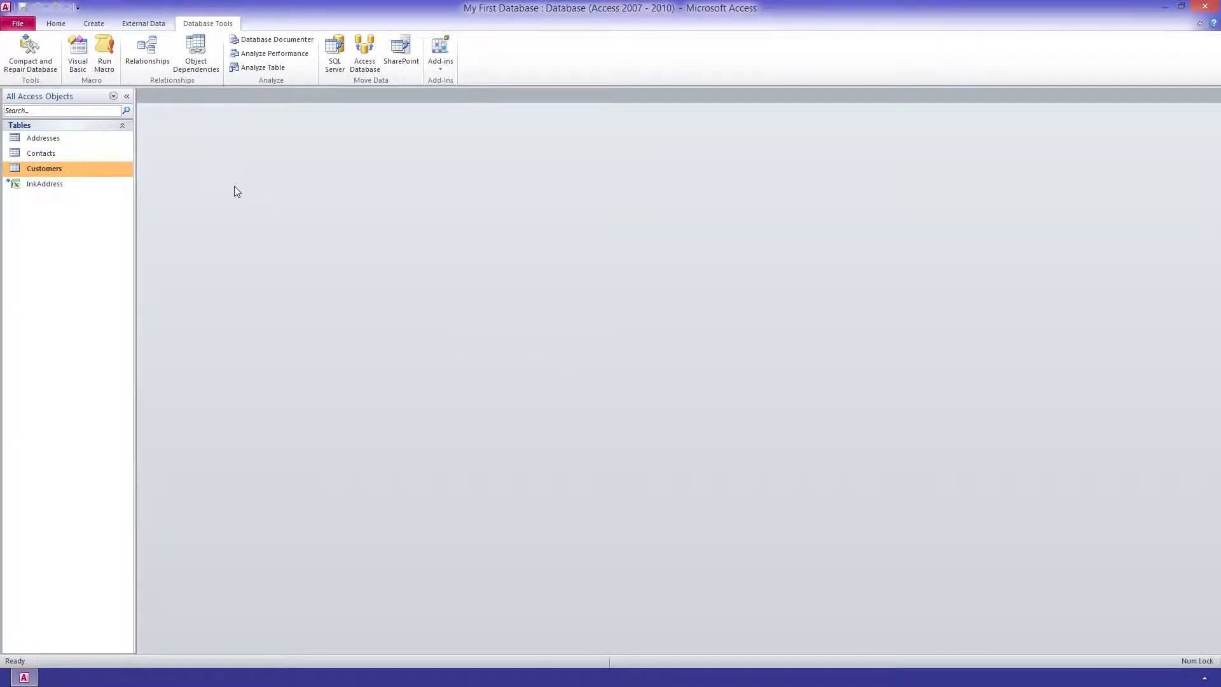
# Create a query in Design view with the Customers and lnkAddress tables joined on FirstName, LastName and Company.
pyautogui.click(95, 24)
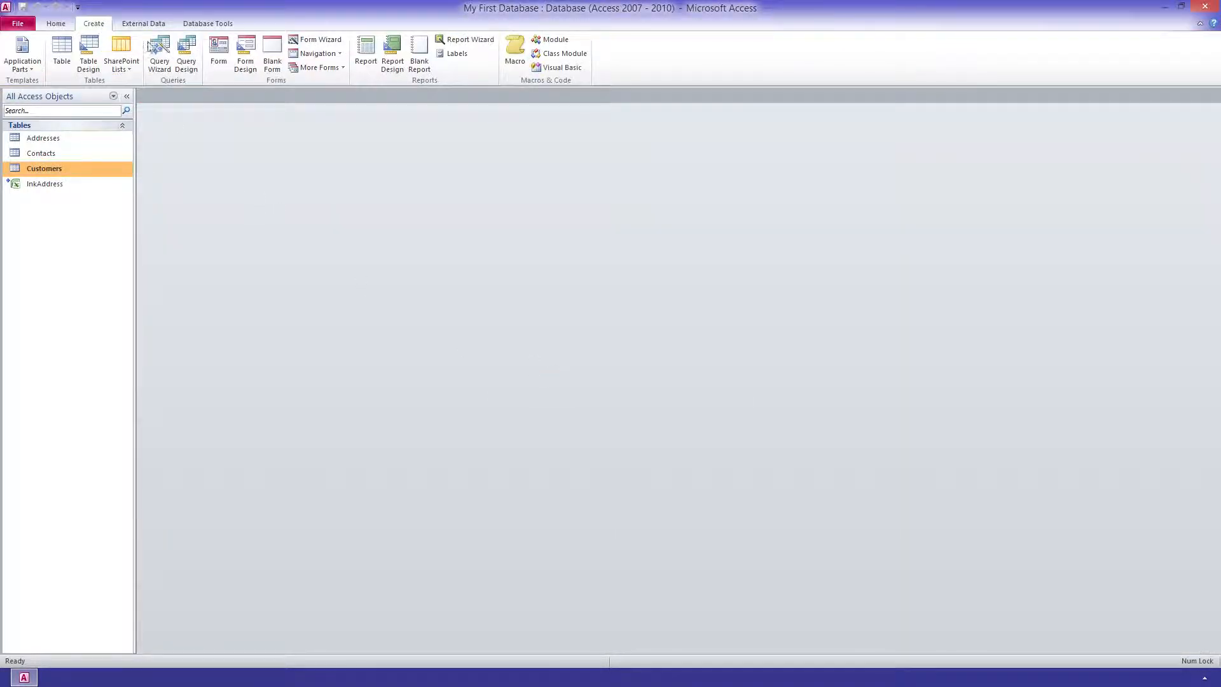
pyautogui.click(183, 54)
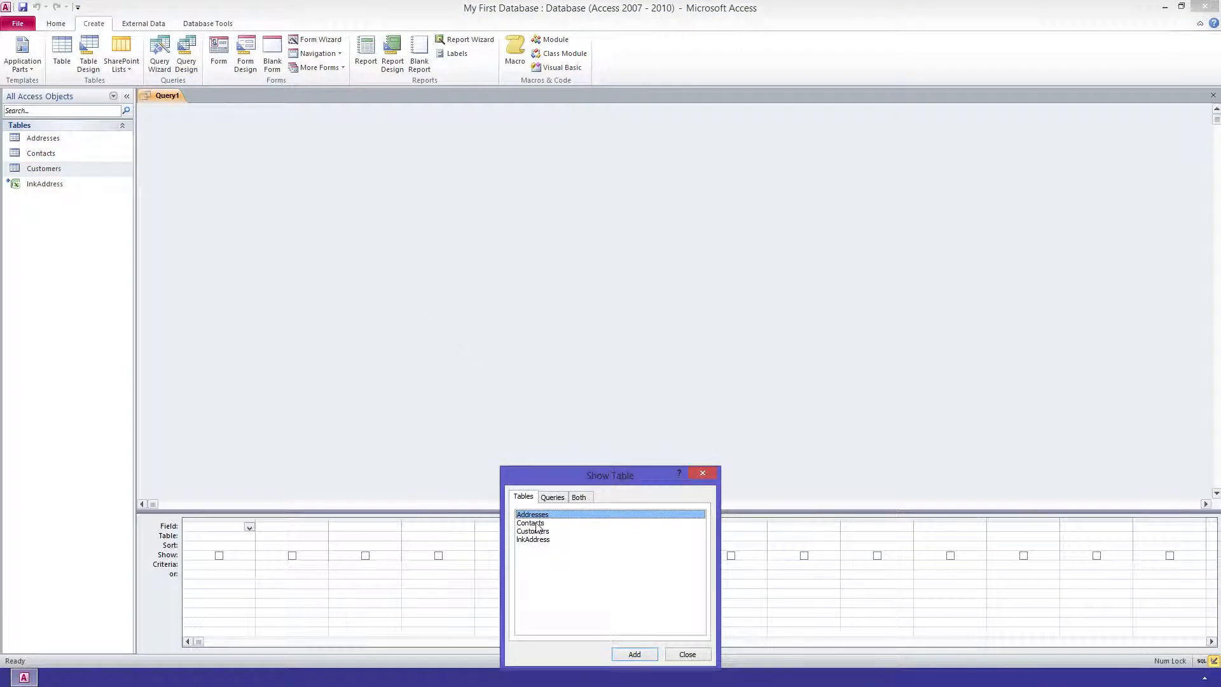
pyautogui.doubleClick(539, 531)
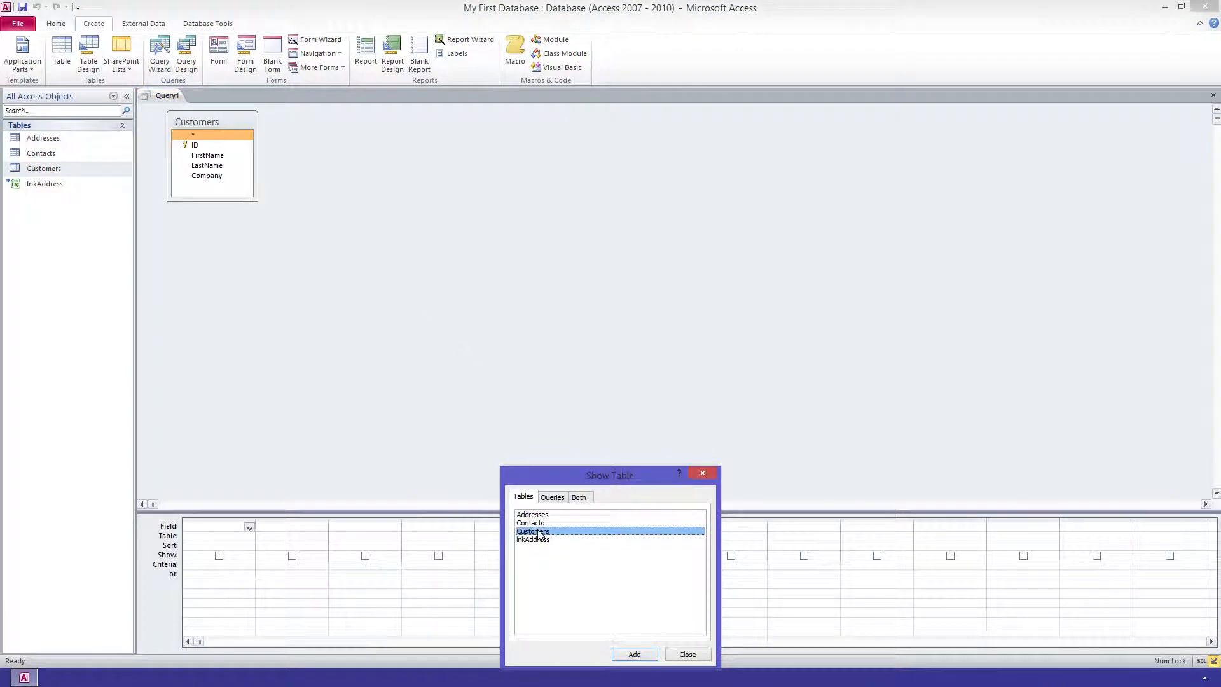
pyautogui.doubleClick(537, 540)
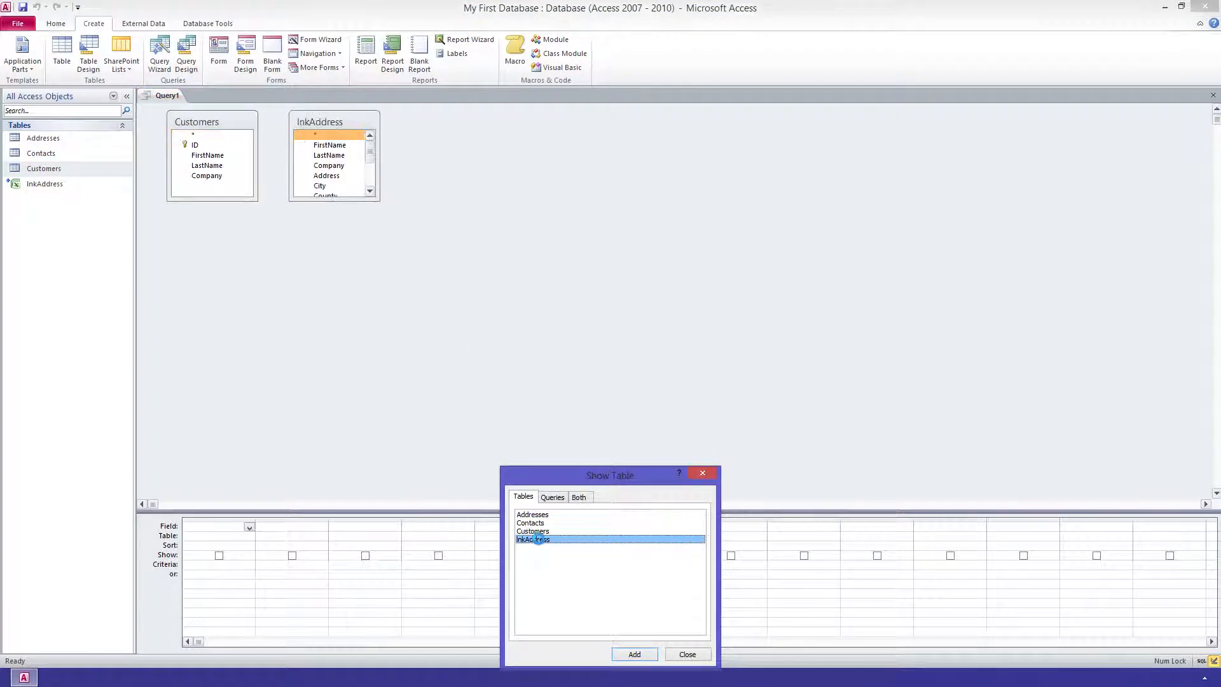
pyautogui.click(687, 654)
pyautogui.moveTo(207, 155); pyautogui.dragTo(330, 145)
pyautogui.moveTo(213, 166); pyautogui.dragTo(321, 166)
# Add the Customers ID field, the lnkAddress Phone field and the constant text "Phone" as columns of the query.
pyautogui.doubleClick(196, 145)
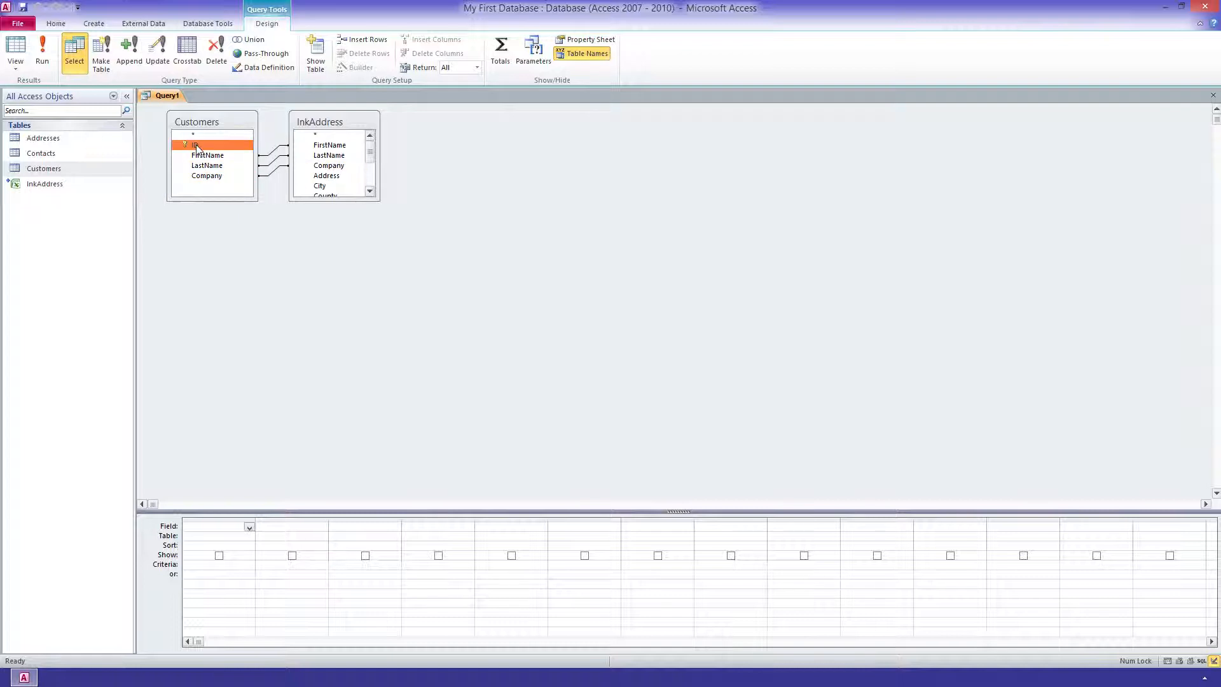
pyautogui.moveTo(371, 158); pyautogui.dragTo(371, 177)
pyautogui.click(336, 167)
pyautogui.doubleClick(337, 166)
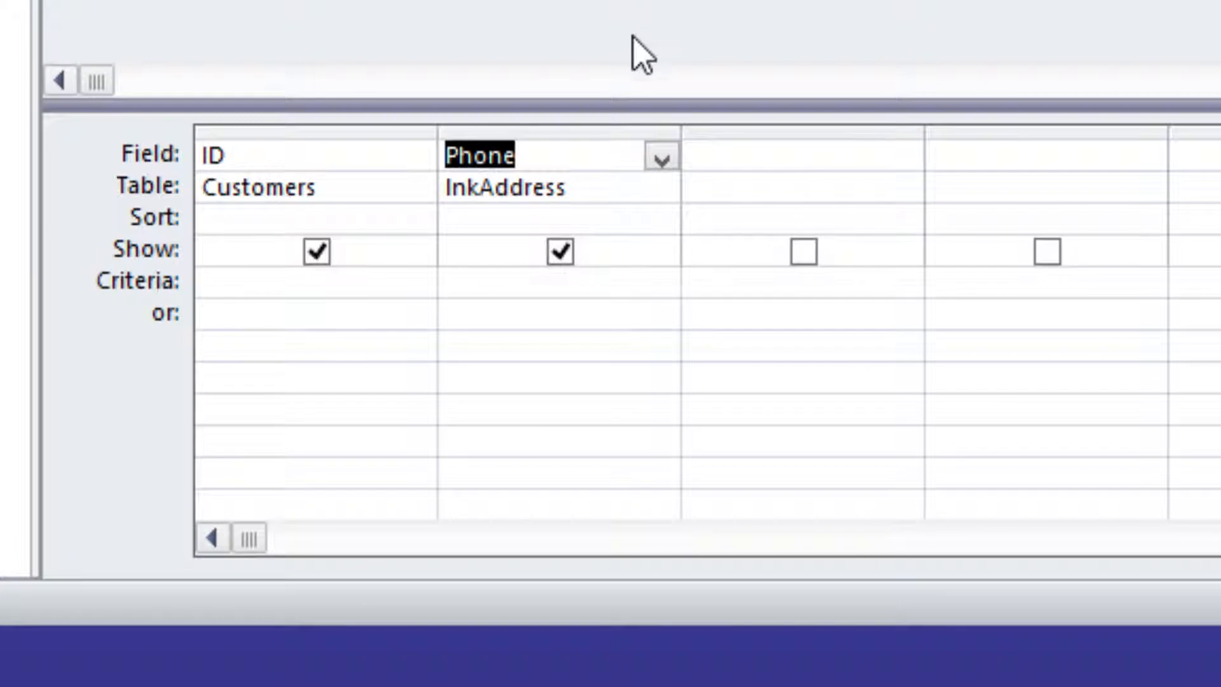
pyautogui.click(721, 150)
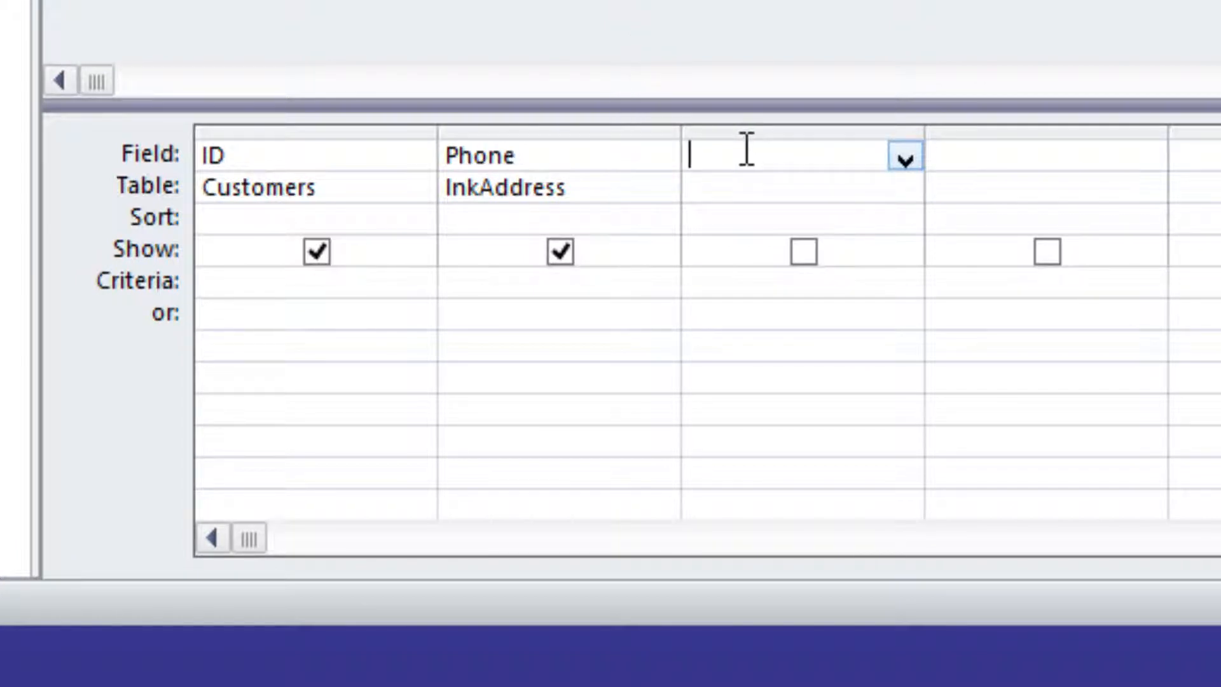
pyautogui.write('"Phone"')
pyautogui.click(858, 363)
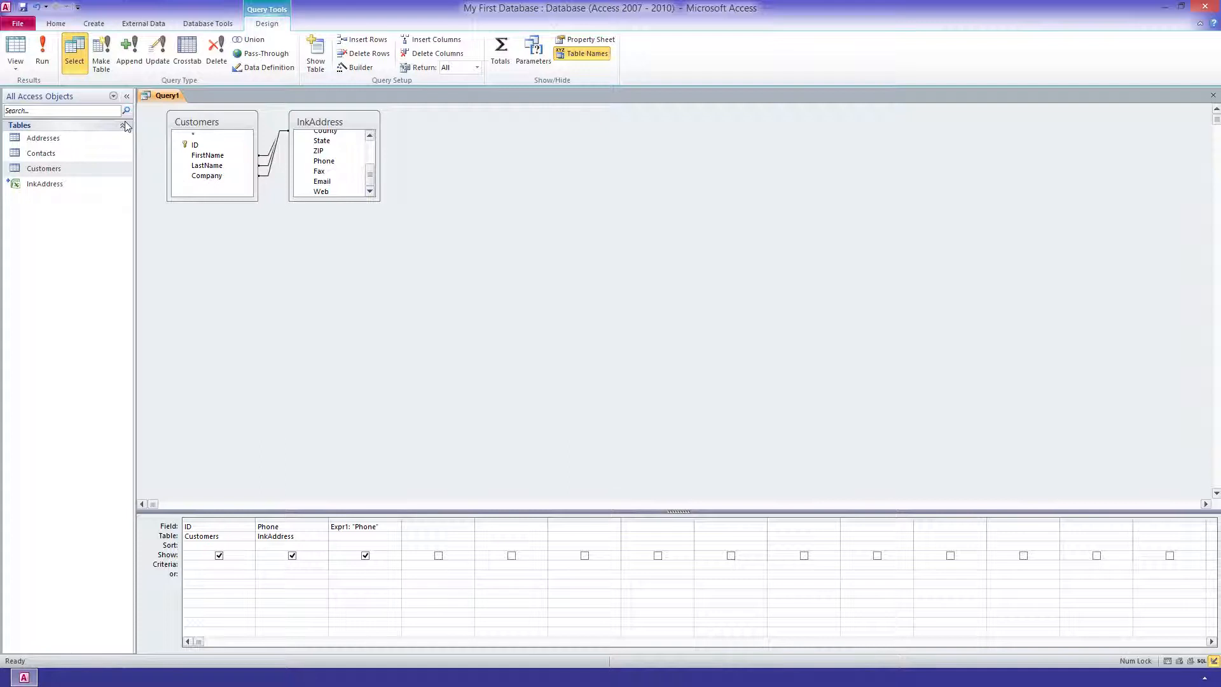
# Convert the query to an append query that targets the Contacts table in the current database.
pyautogui.click(130, 57)
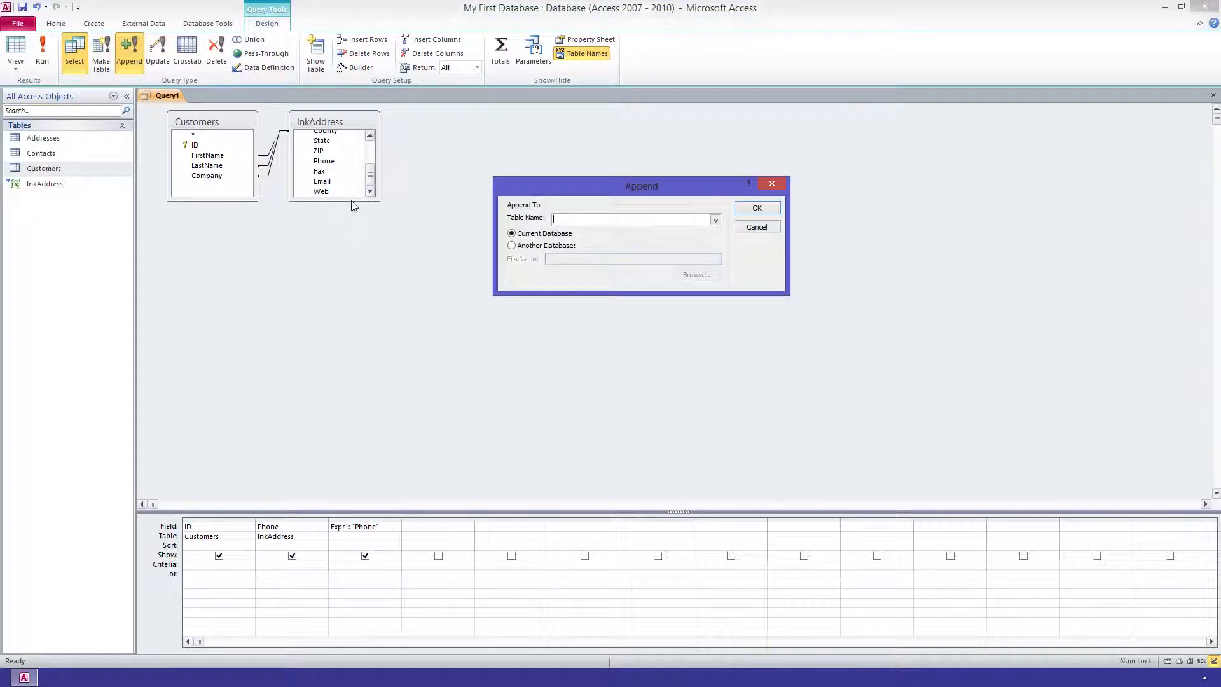
pyautogui.click(715, 220)
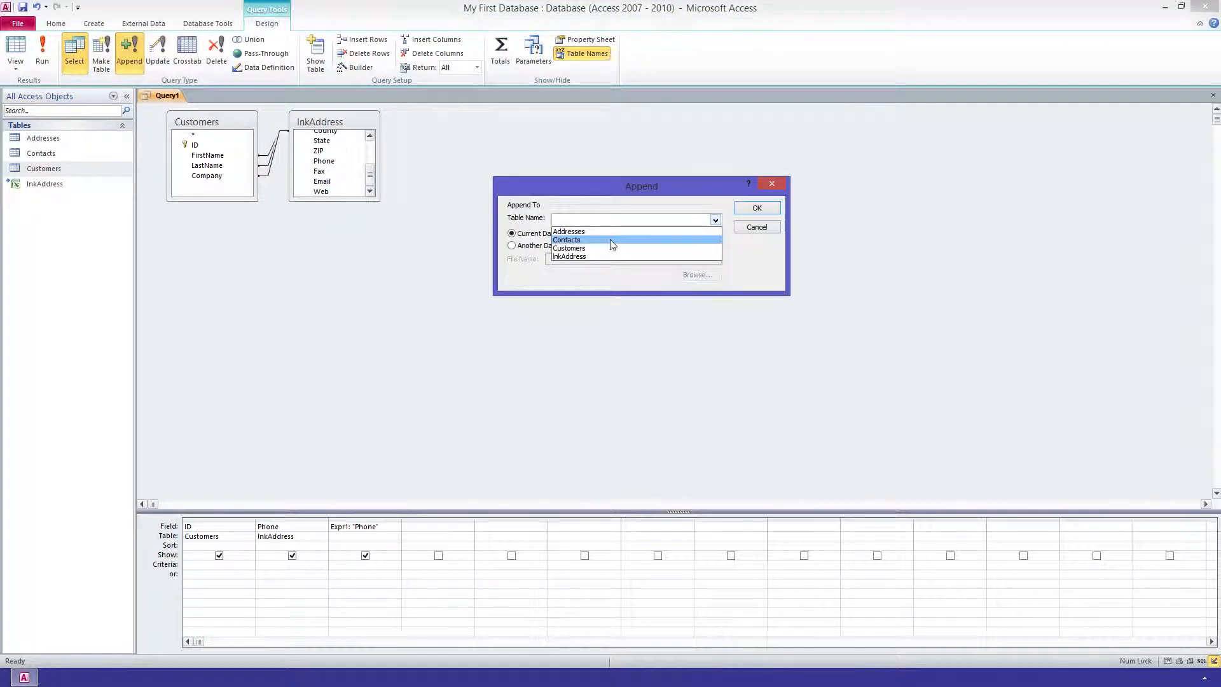
pyautogui.click(609, 239)
pyautogui.click(752, 210)
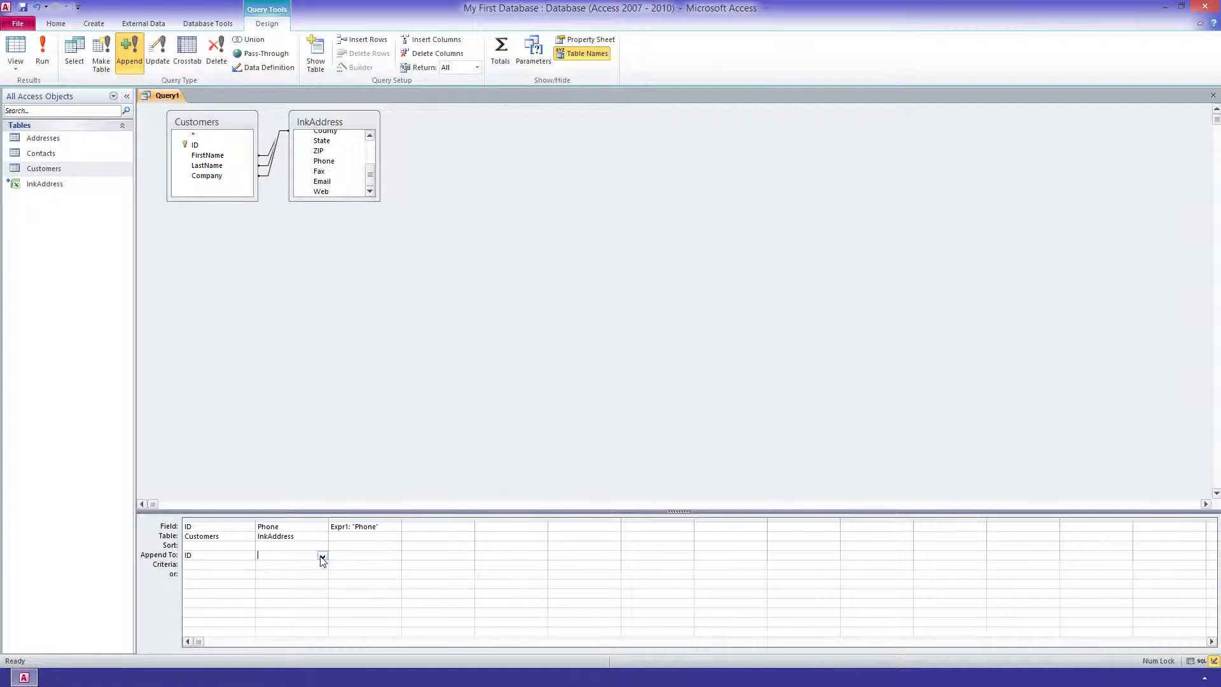
# Map Phone to ContactValue, the "Phone" constant to ContactTitle and ID to CustomerID, and run the append query.
pyautogui.click(322, 556)
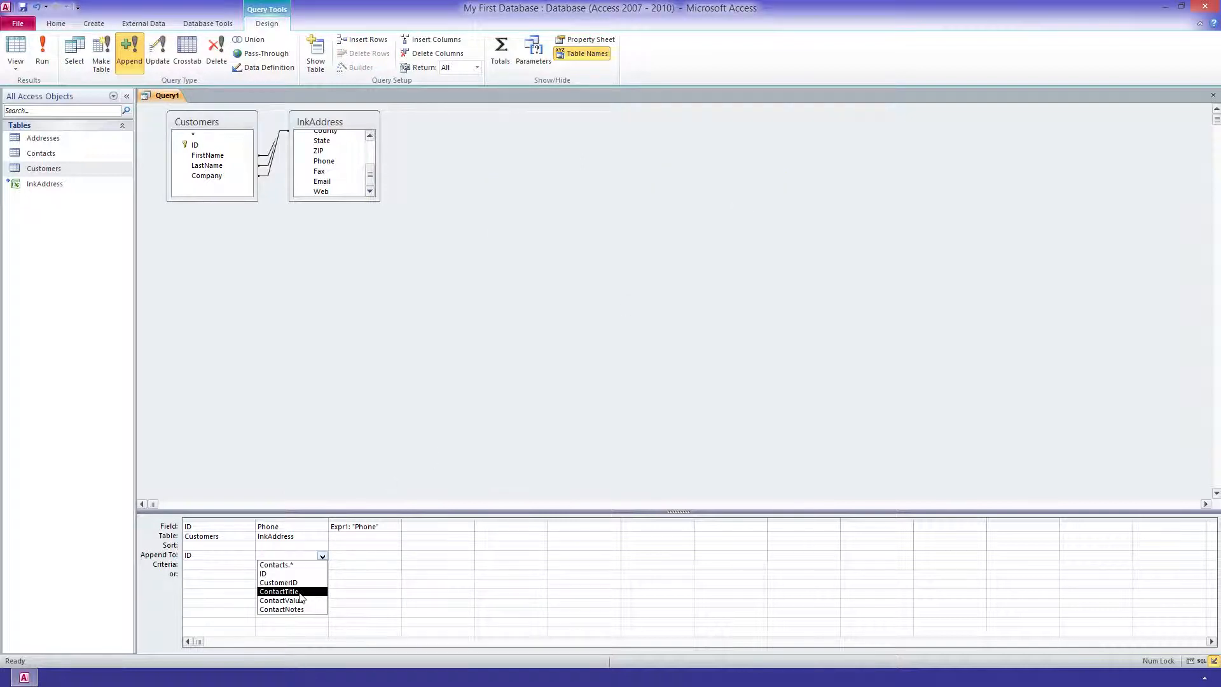
pyautogui.click(279, 600)
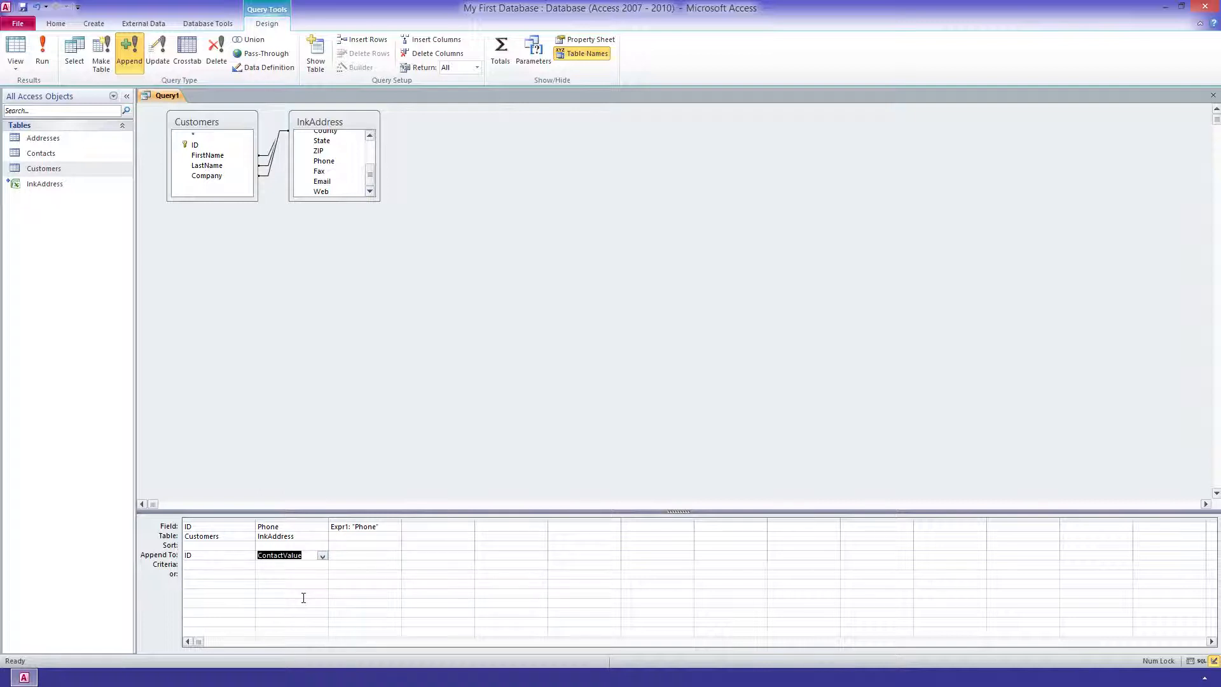
pyautogui.click(369, 555)
pyautogui.click(396, 556)
pyautogui.click(365, 591)
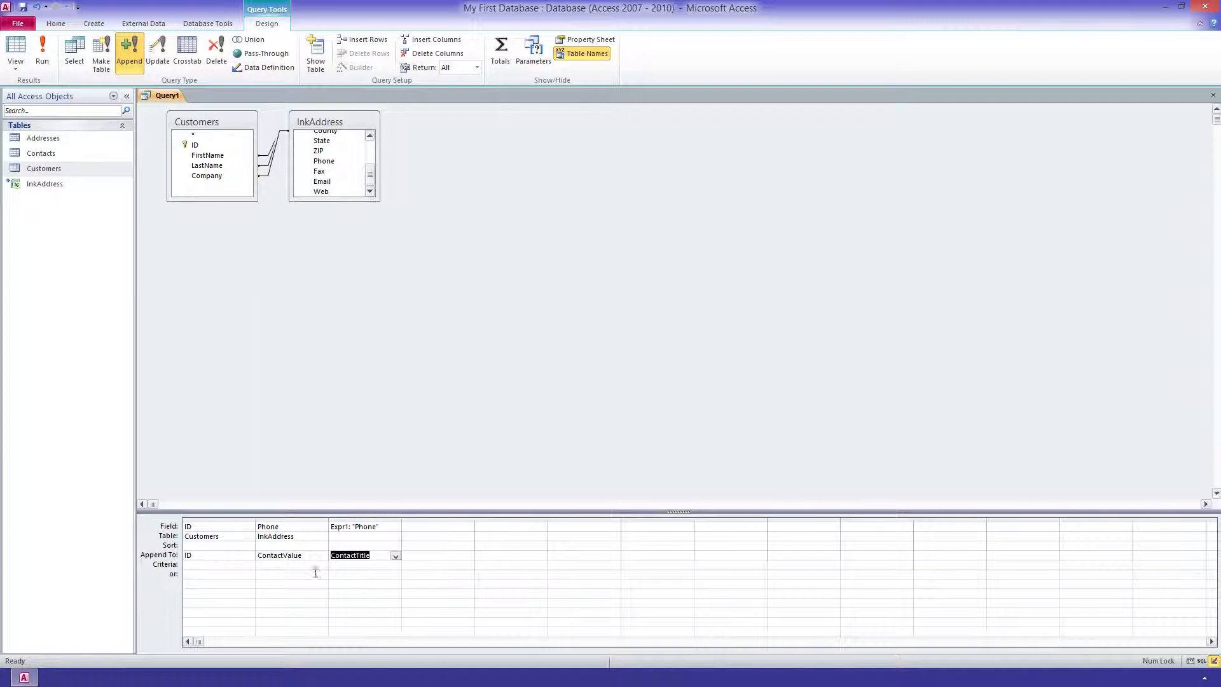
pyautogui.click(249, 556)
pyautogui.click(230, 583)
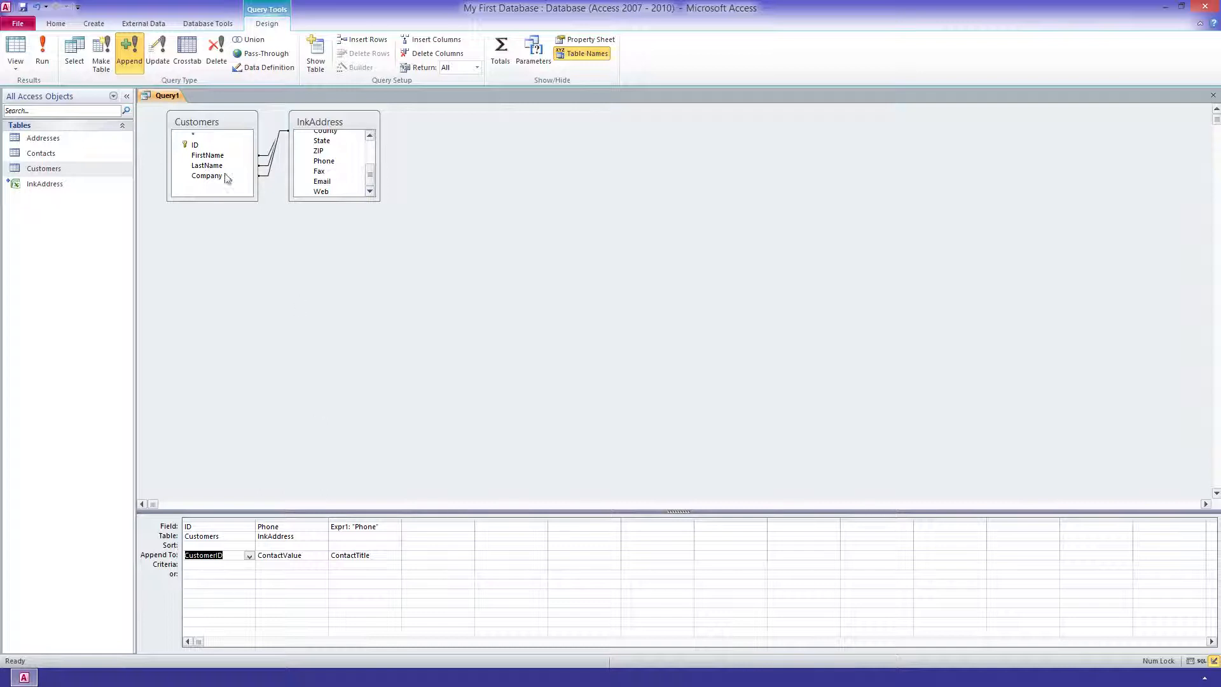
pyautogui.click(44, 58)
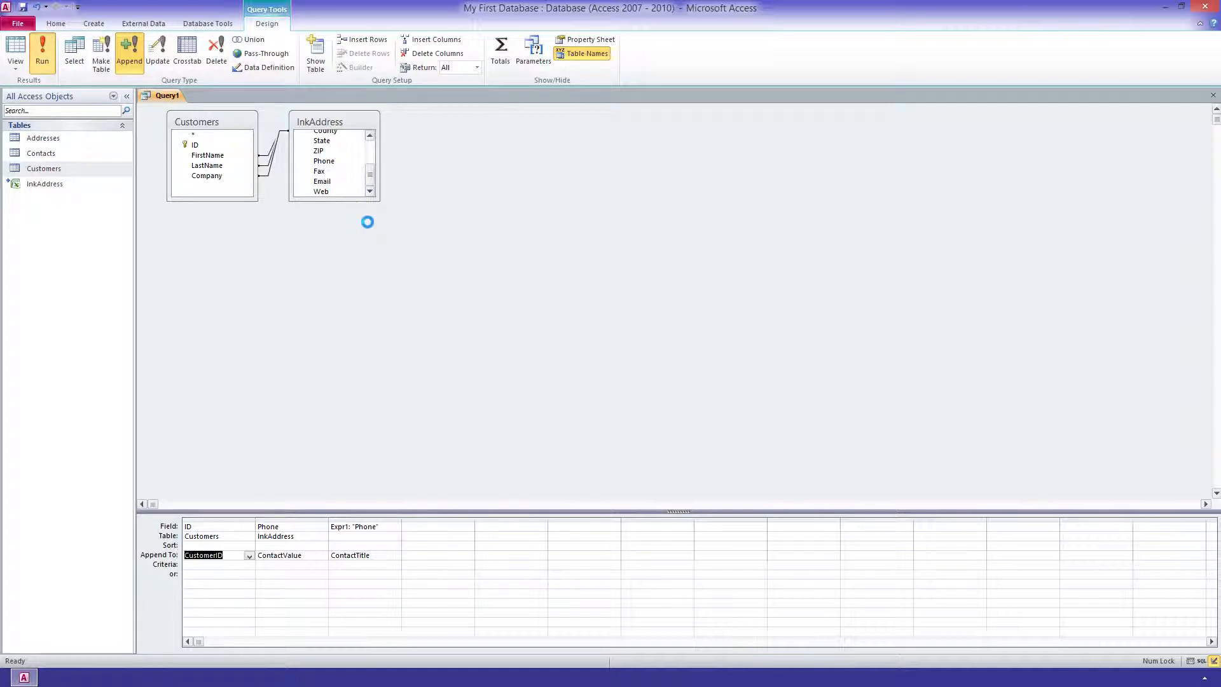
pyautogui.click(585, 380)
# Switch the appended field to Fax and the constant text to "Fax", and run the append query.
pyautogui.click(321, 527)
pyautogui.click(322, 527)
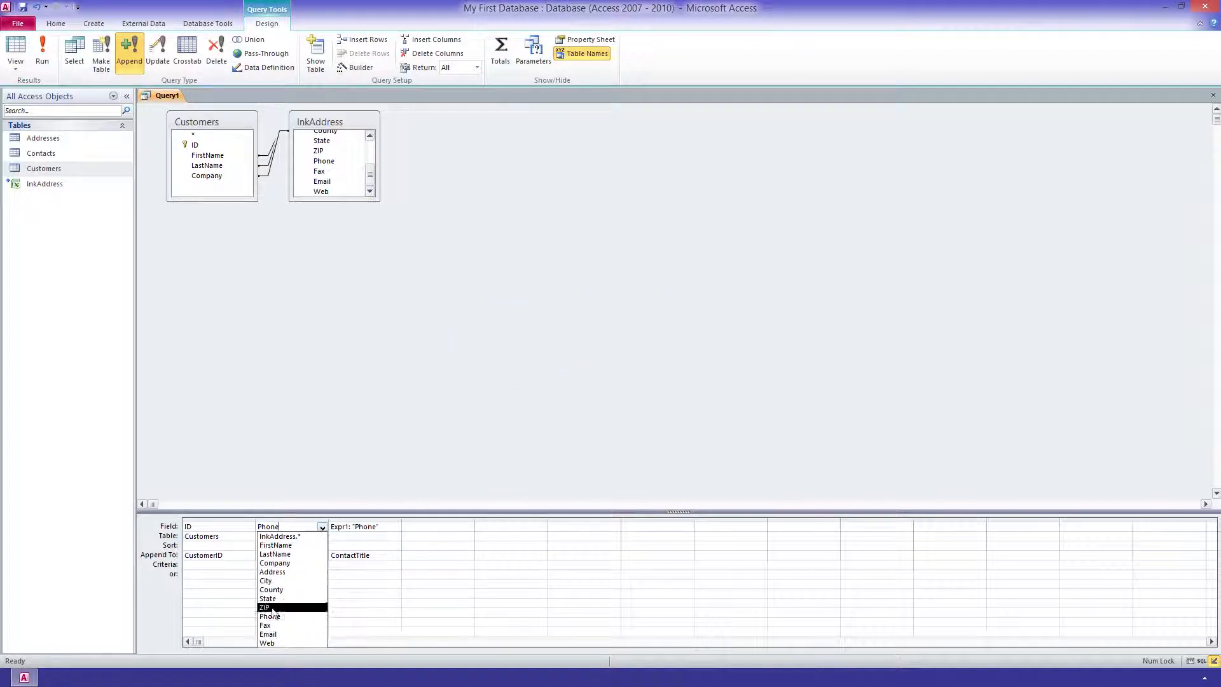
pyautogui.click(266, 625)
pyautogui.click(359, 527)
pyautogui.doubleClick(364, 528)
pyautogui.write('Fax')
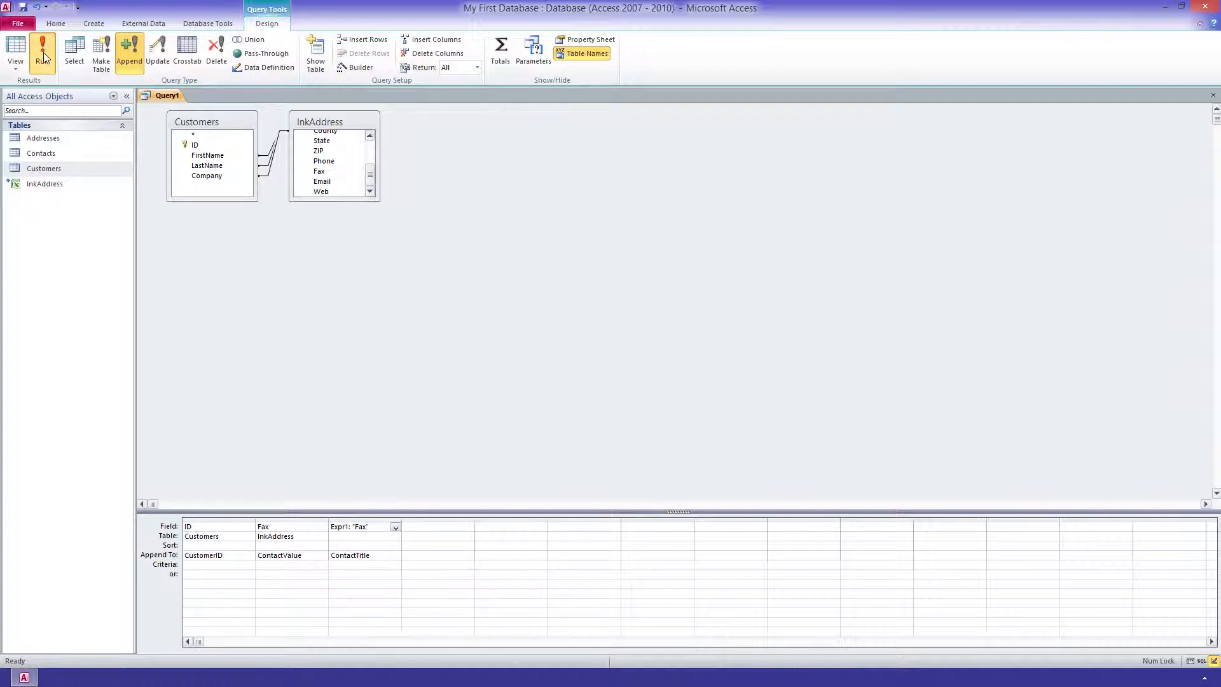
pyautogui.click(44, 52)
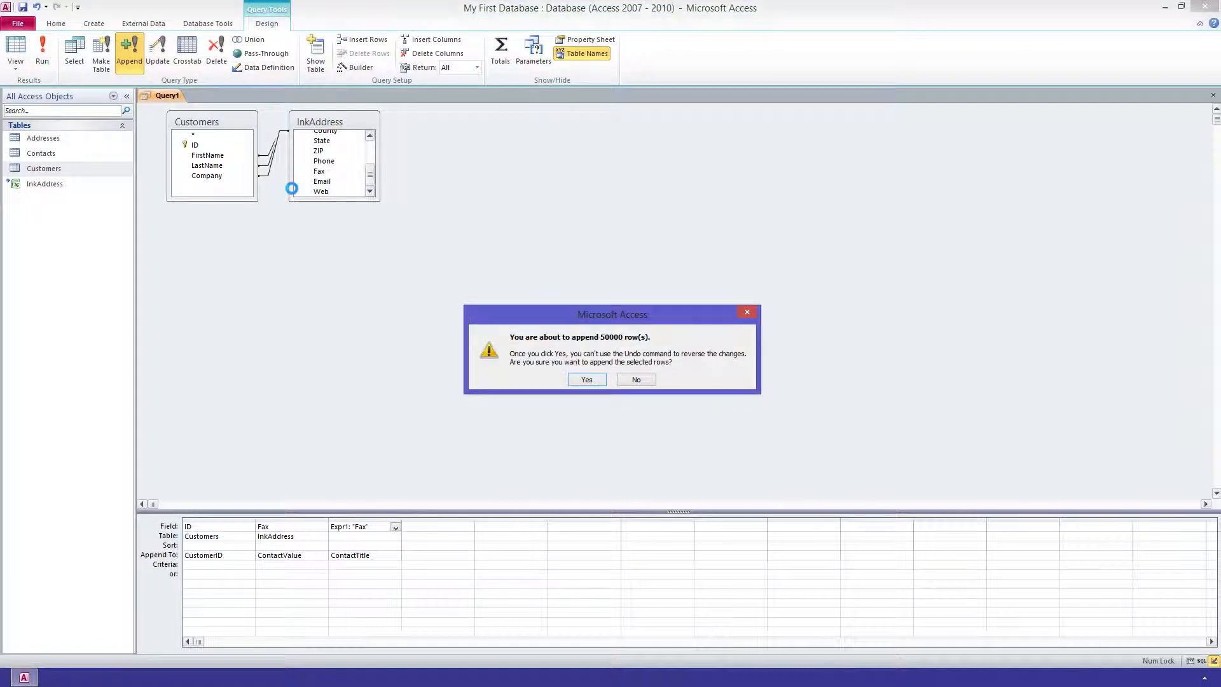
pyautogui.click(588, 379)
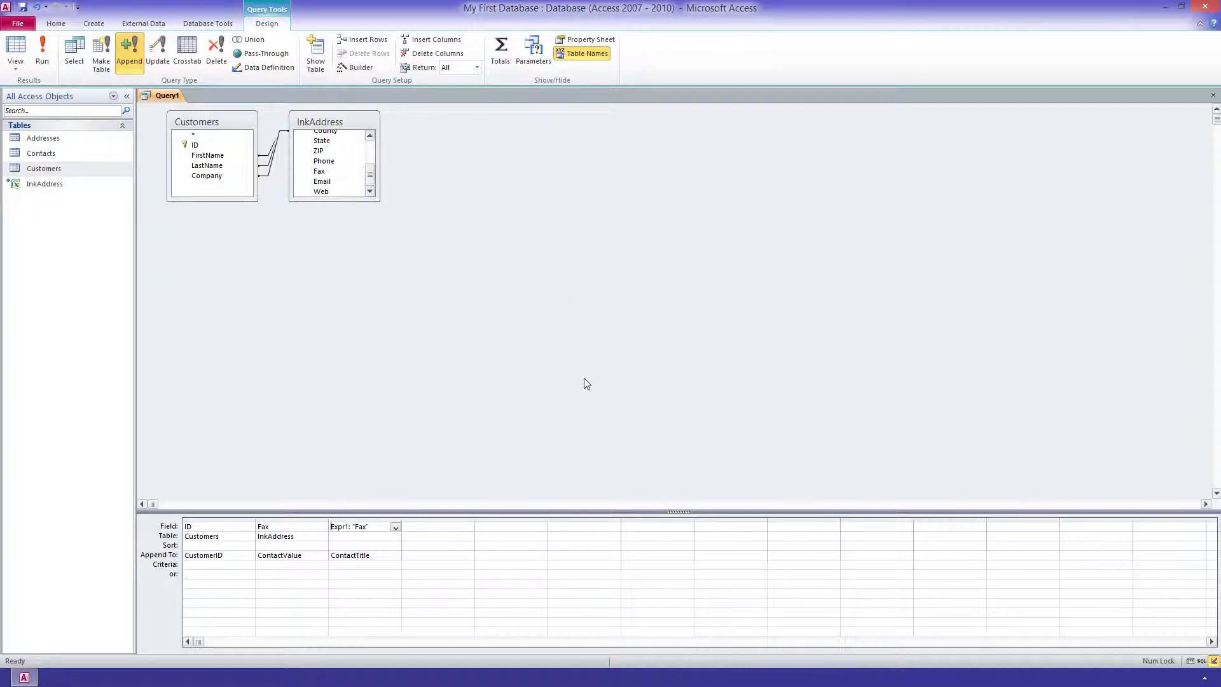
# Switch the appended field to Email and the constant text to "Email", and run the append query.
pyautogui.click(322, 527)
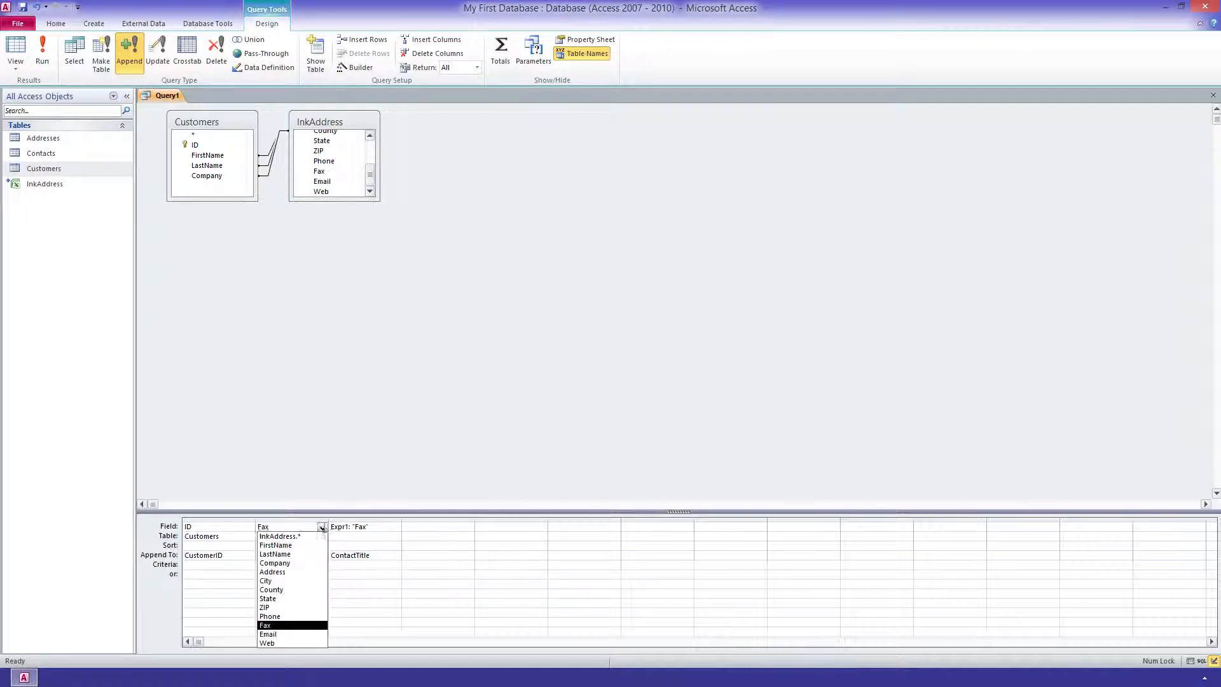
pyautogui.click(274, 634)
pyautogui.click(361, 527)
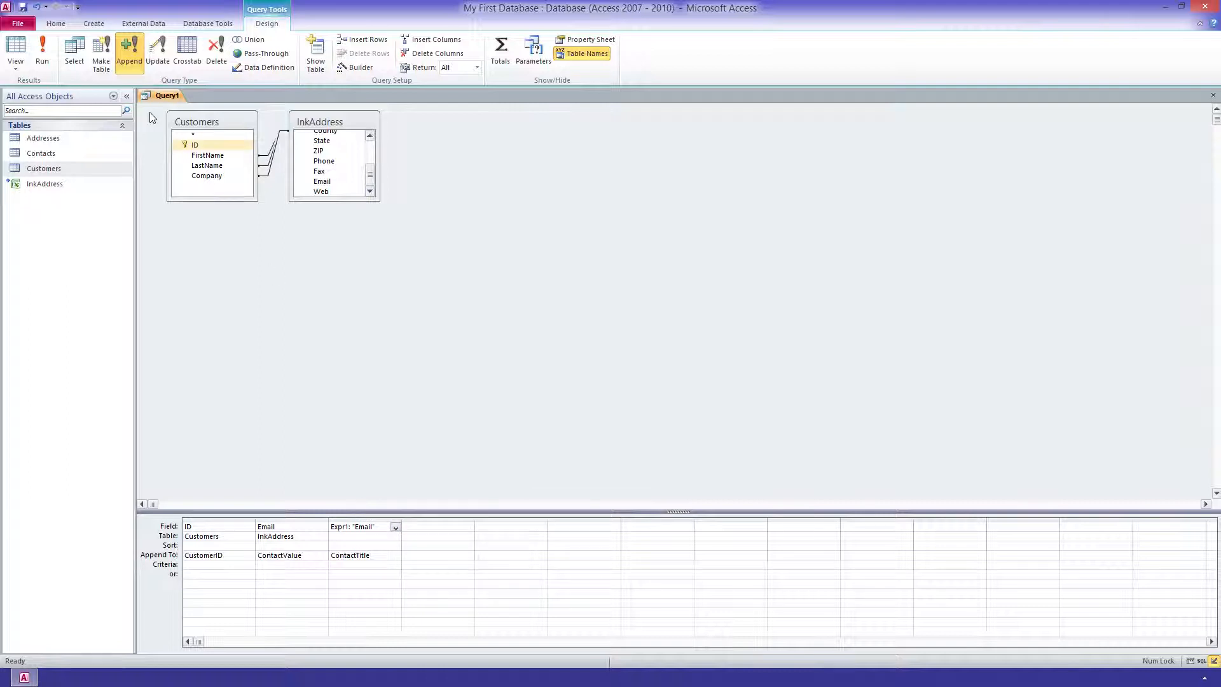
pyautogui.click(42, 52)
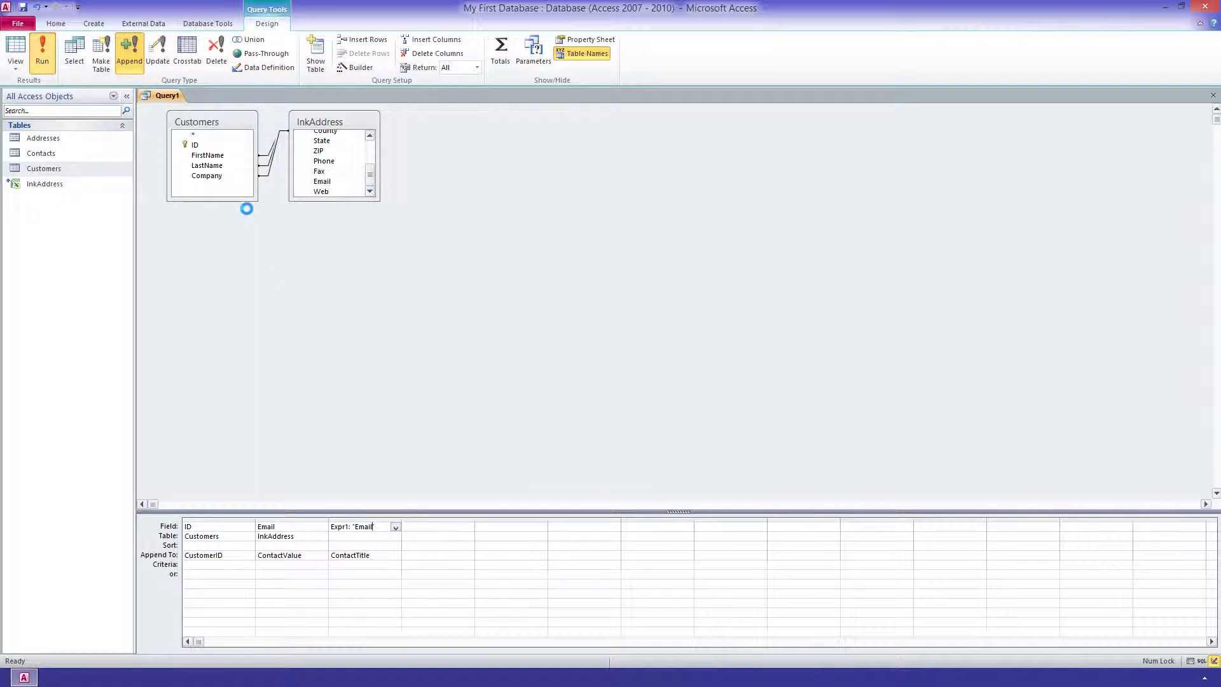
pyautogui.click(581, 379)
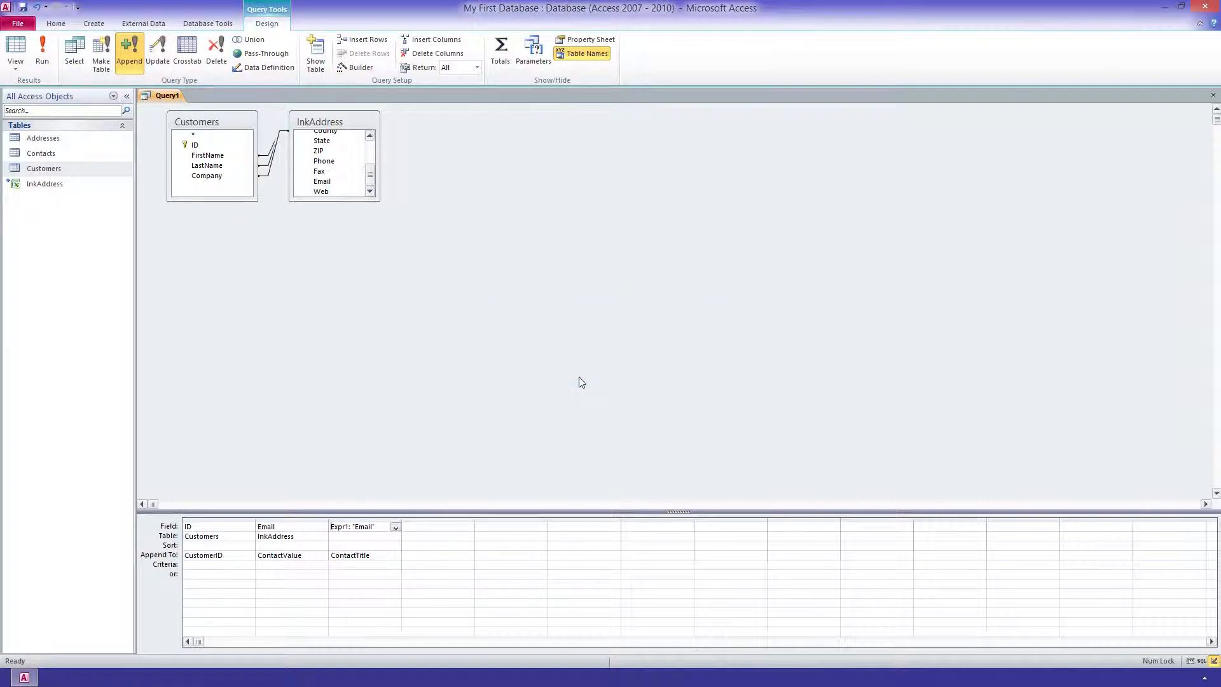
# Append the Web field with the constant text "Web" to the Contacts table, and close the query without saving it.
pyautogui.click(322, 527)
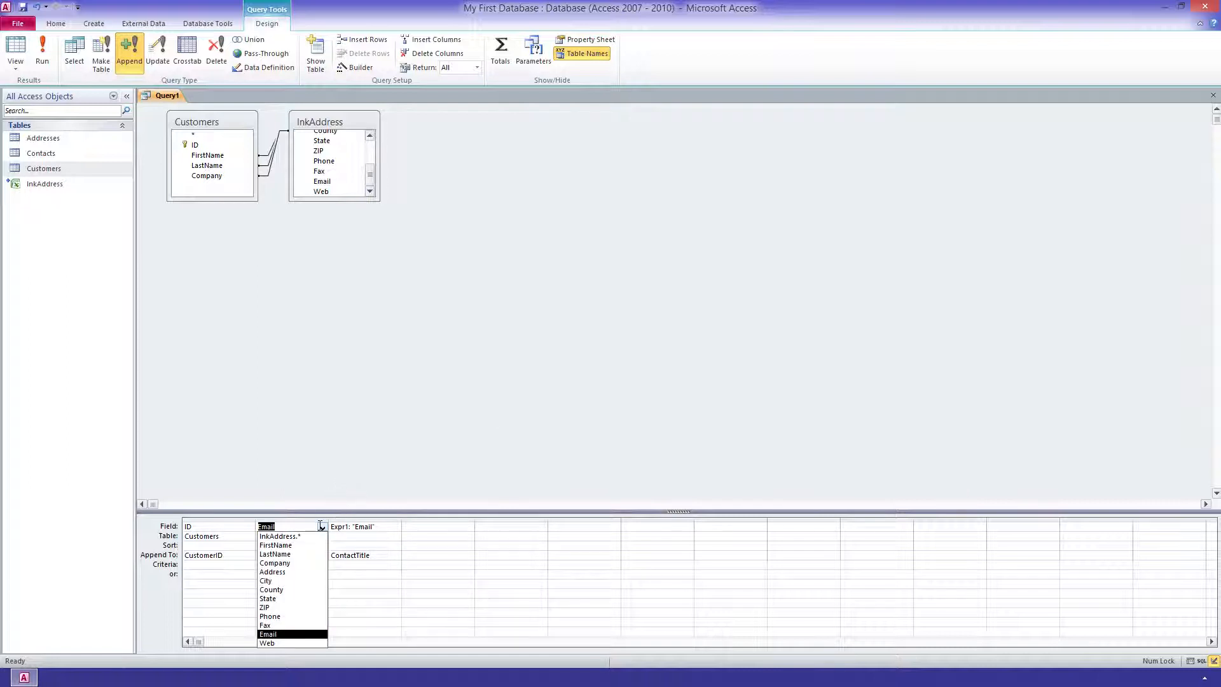
pyautogui.click(298, 642)
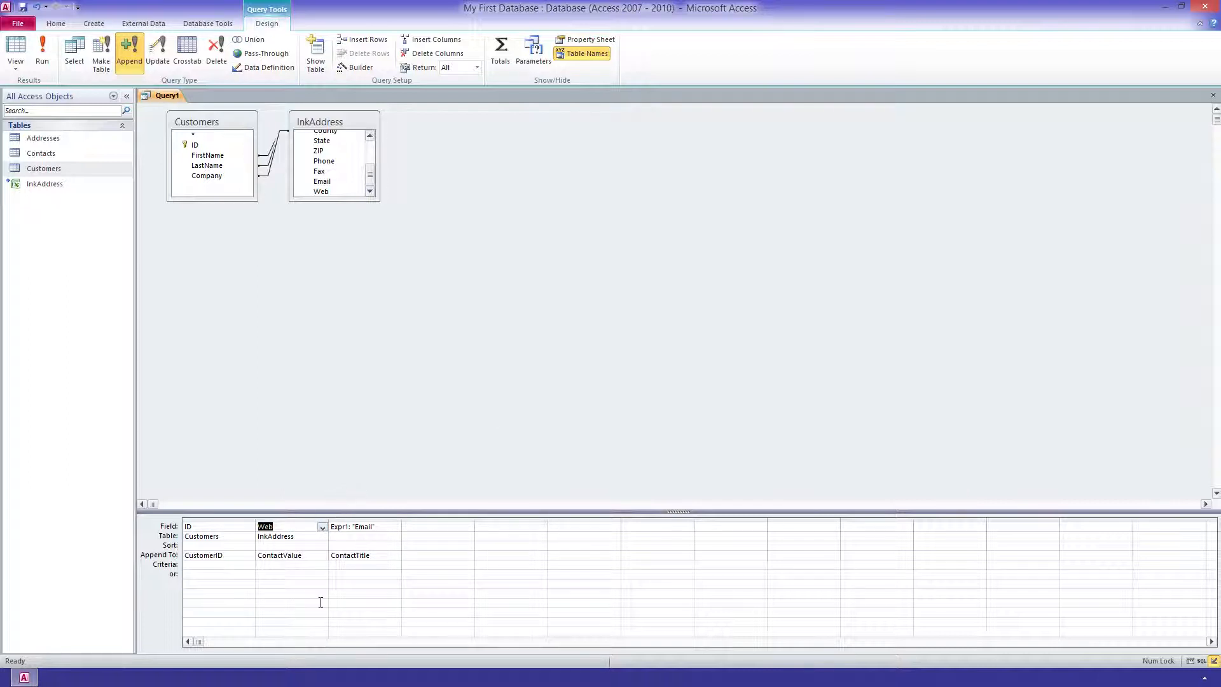
pyautogui.doubleClick(364, 527)
pyautogui.write('Web"')
pyautogui.click(42, 51)
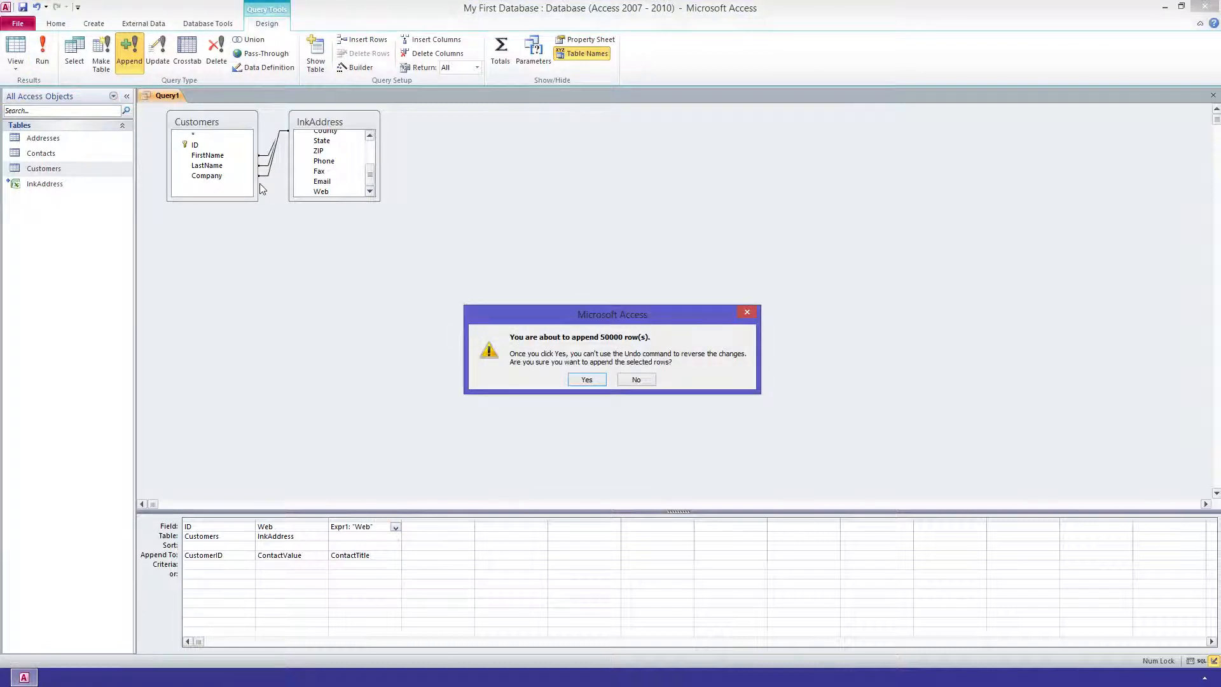
pyautogui.click(586, 379)
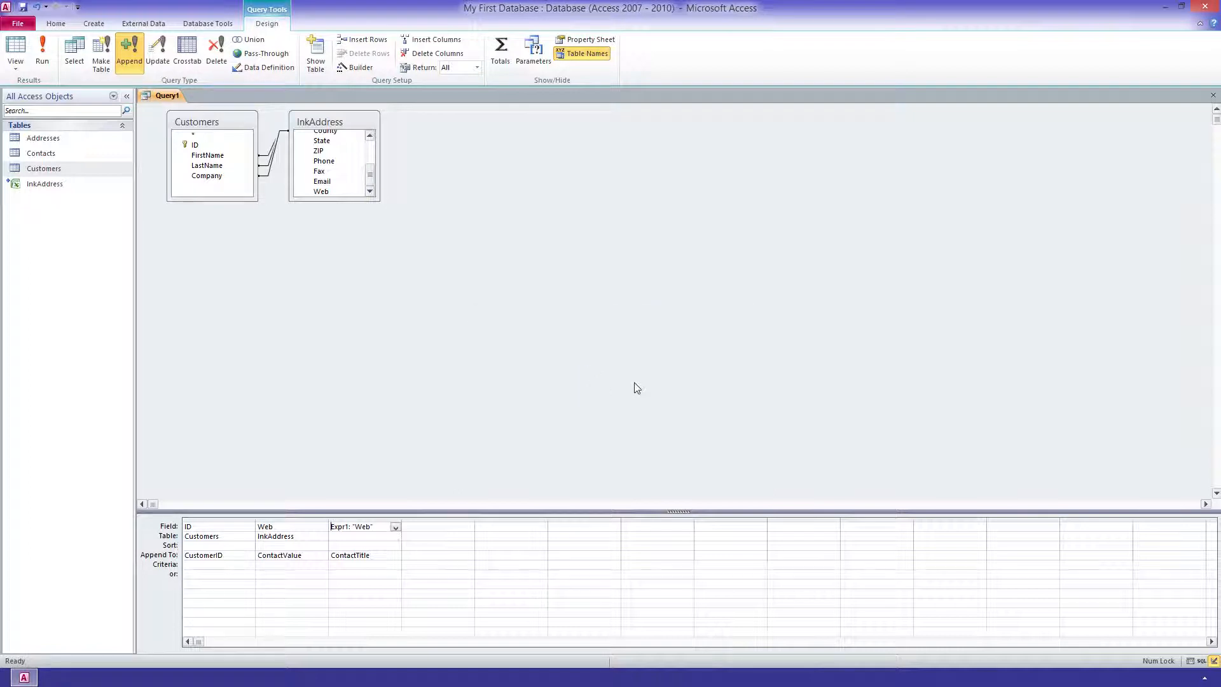
pyautogui.click(1212, 95)
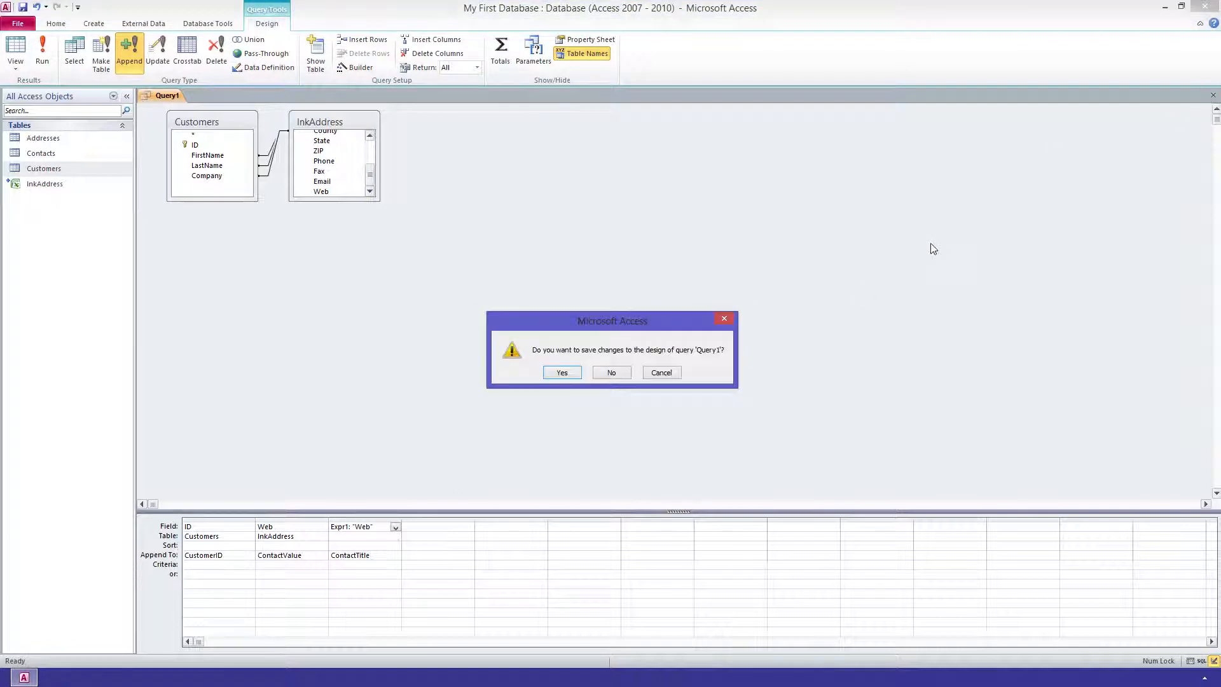
pyautogui.click(627, 374)
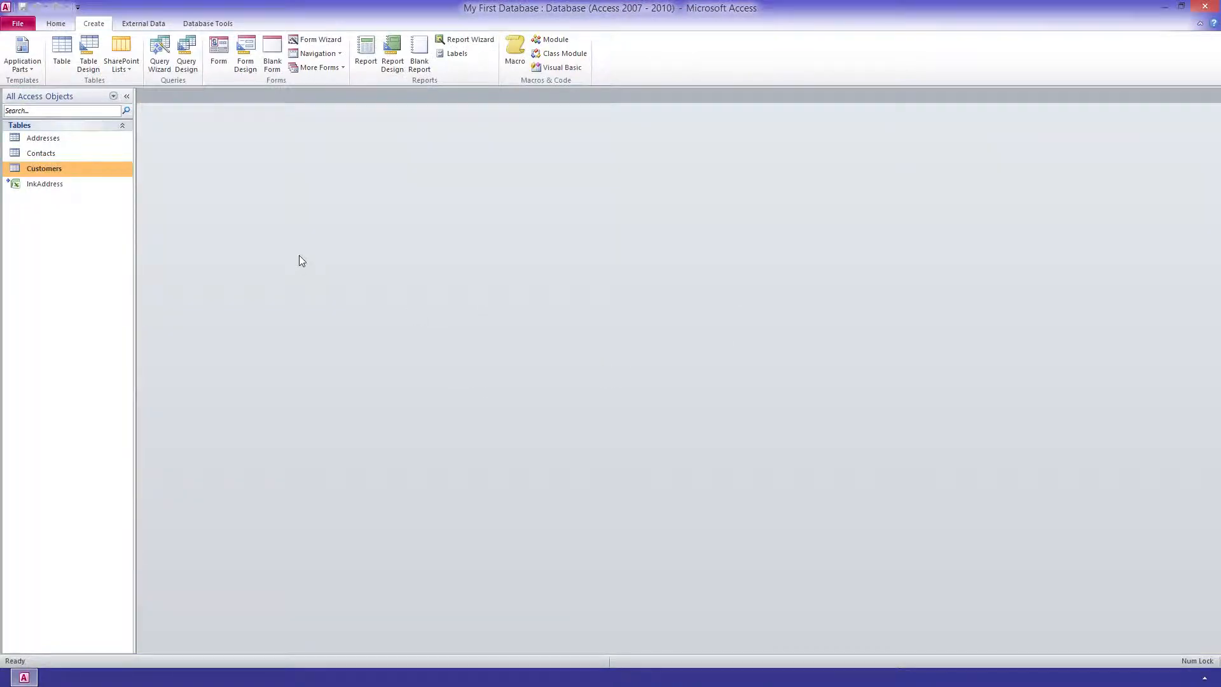
# Check the Contacts table, and view Contacts as a subdatasheet of the first Customers record without saving the layout.
pyautogui.doubleClick(49, 155)
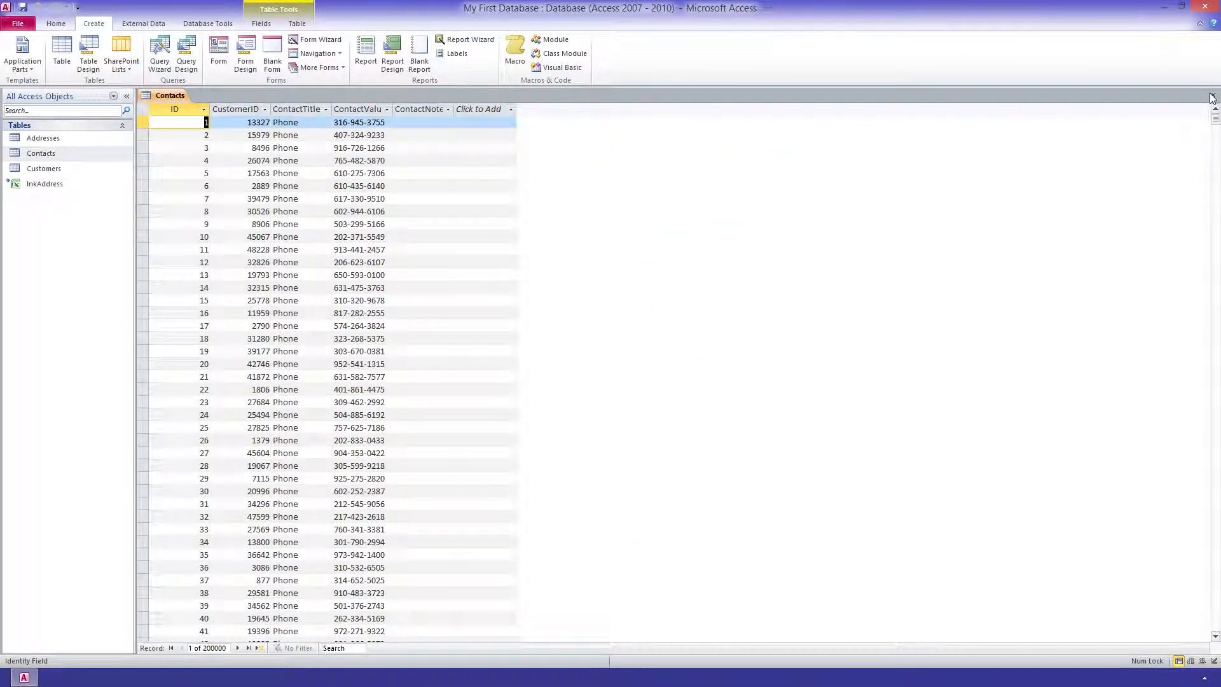
pyautogui.click(1211, 97)
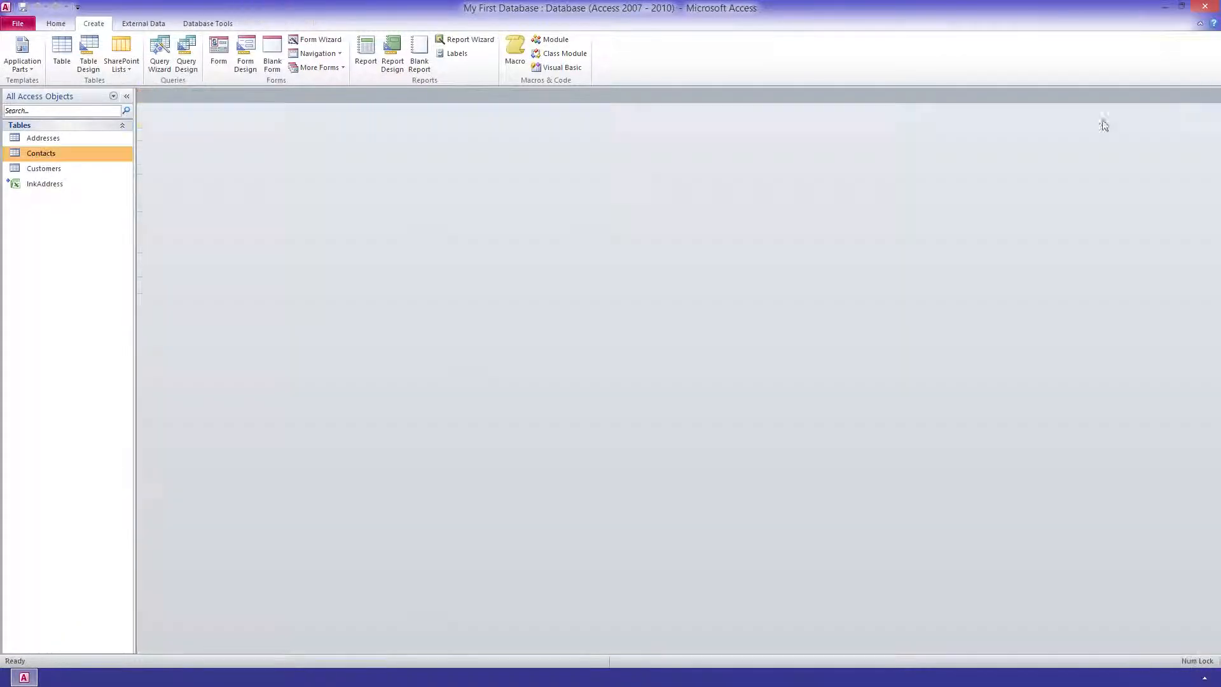
pyautogui.doubleClick(51, 169)
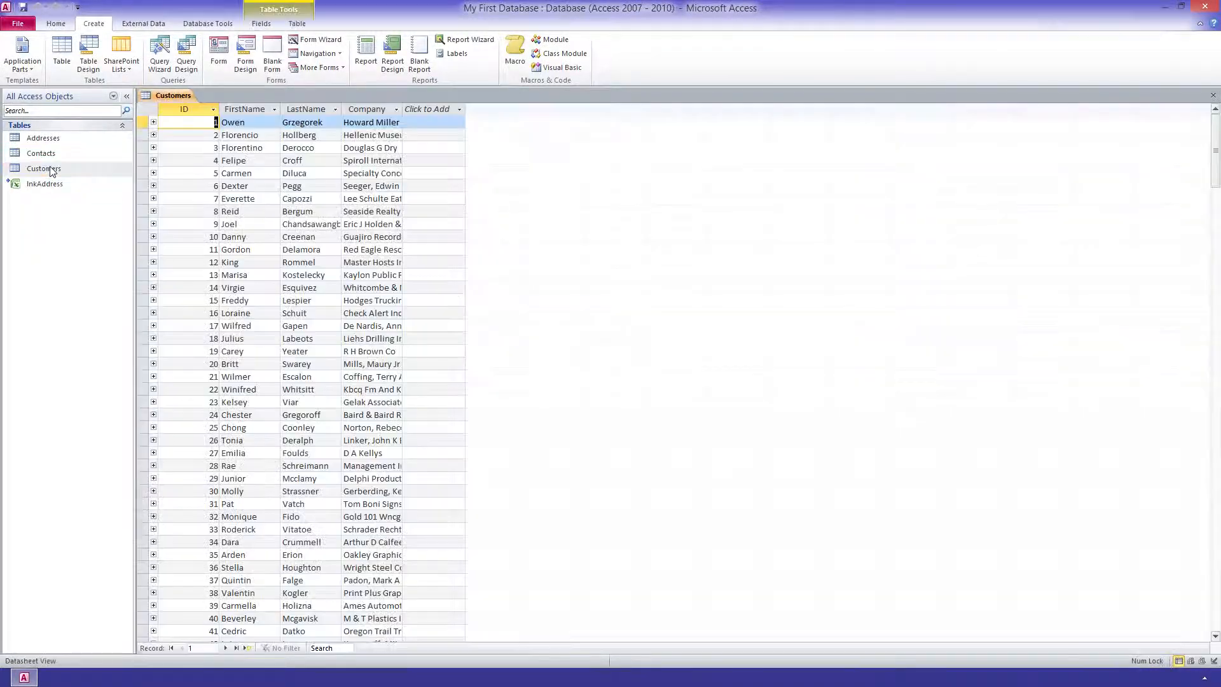
pyautogui.click(153, 122)
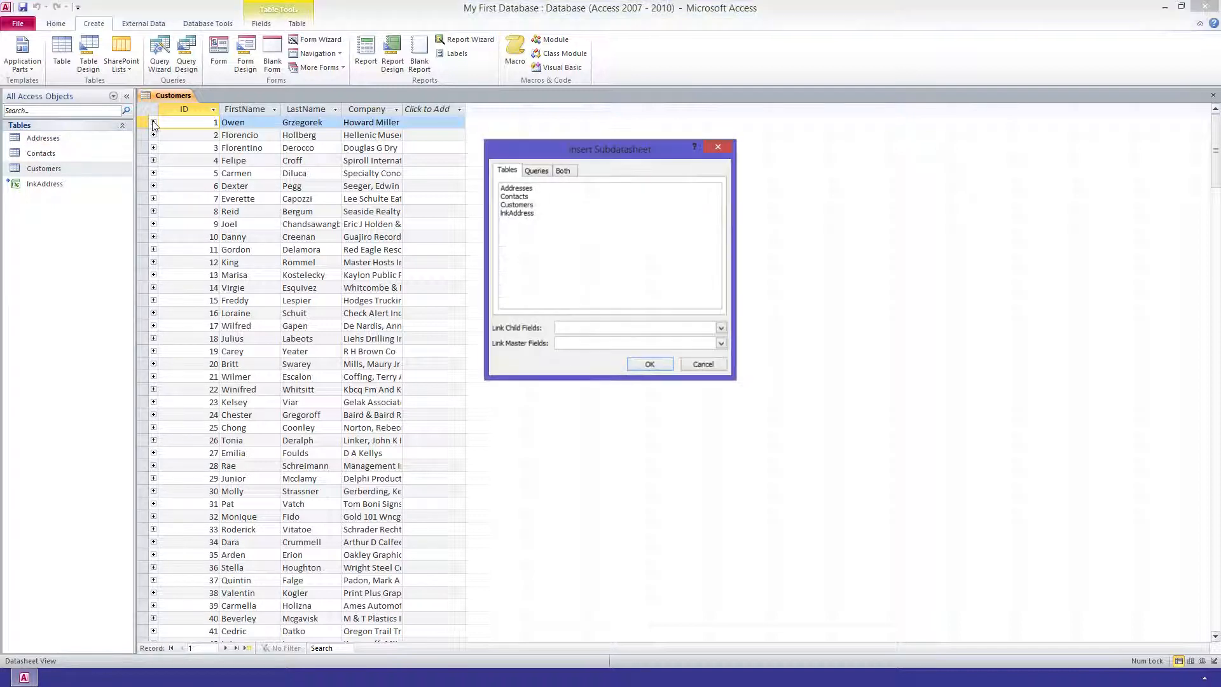
pyautogui.click(514, 196)
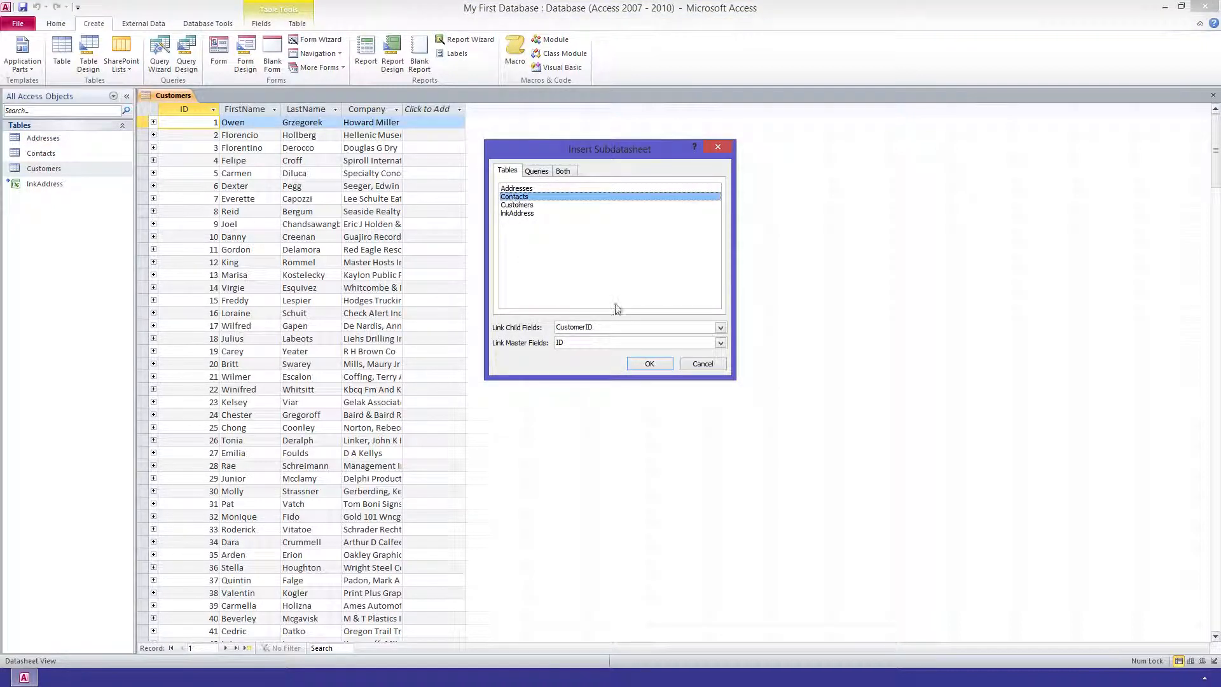
pyautogui.click(647, 363)
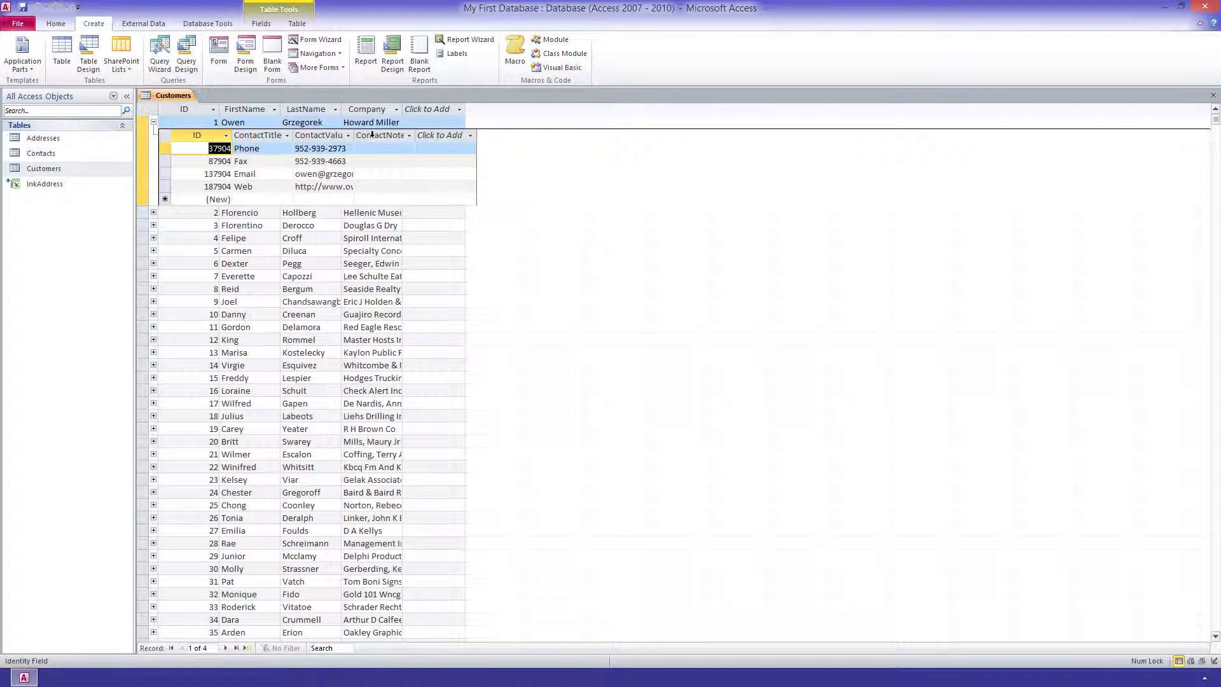
pyautogui.click(1213, 95)
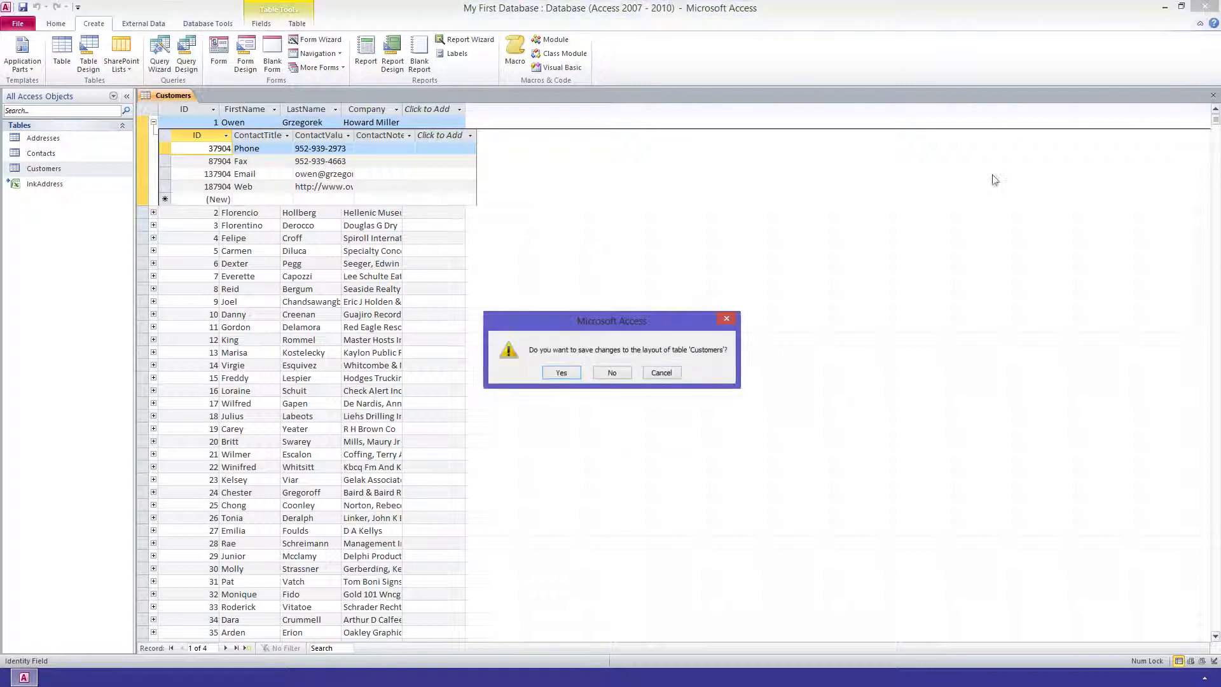
pyautogui.click(613, 374)
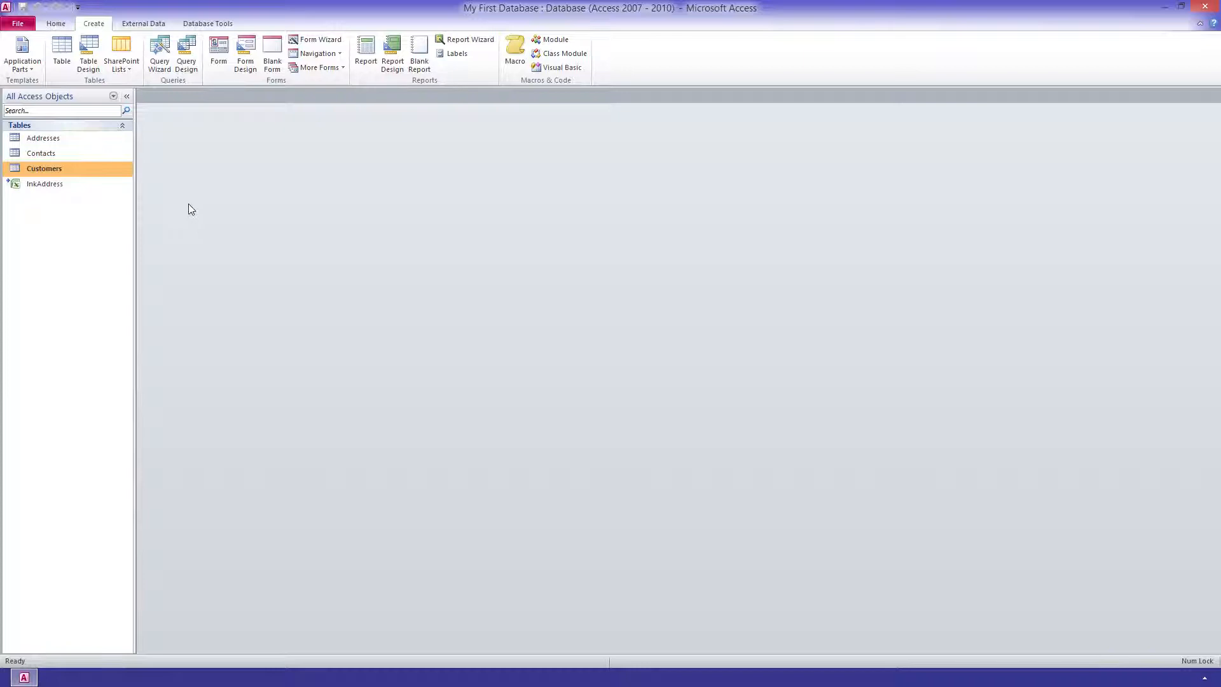
# Create a new query in Design view with the Customers and Addresses tables.
pyautogui.click(182, 64)
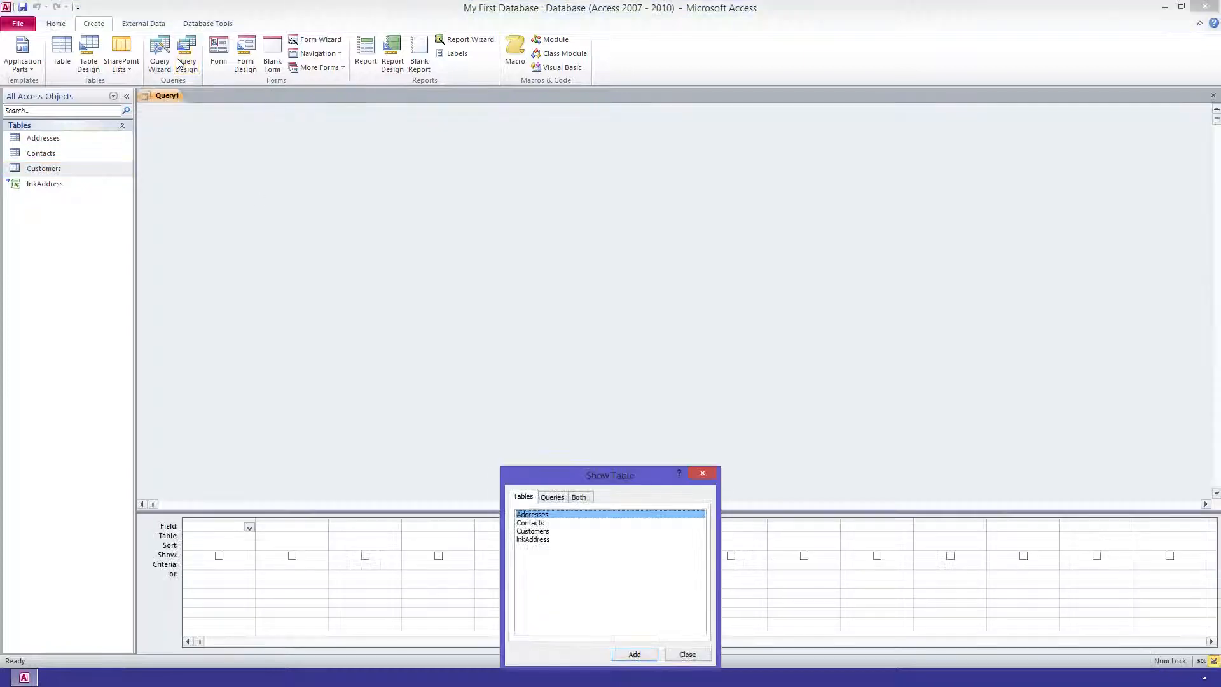
pyautogui.doubleClick(534, 531)
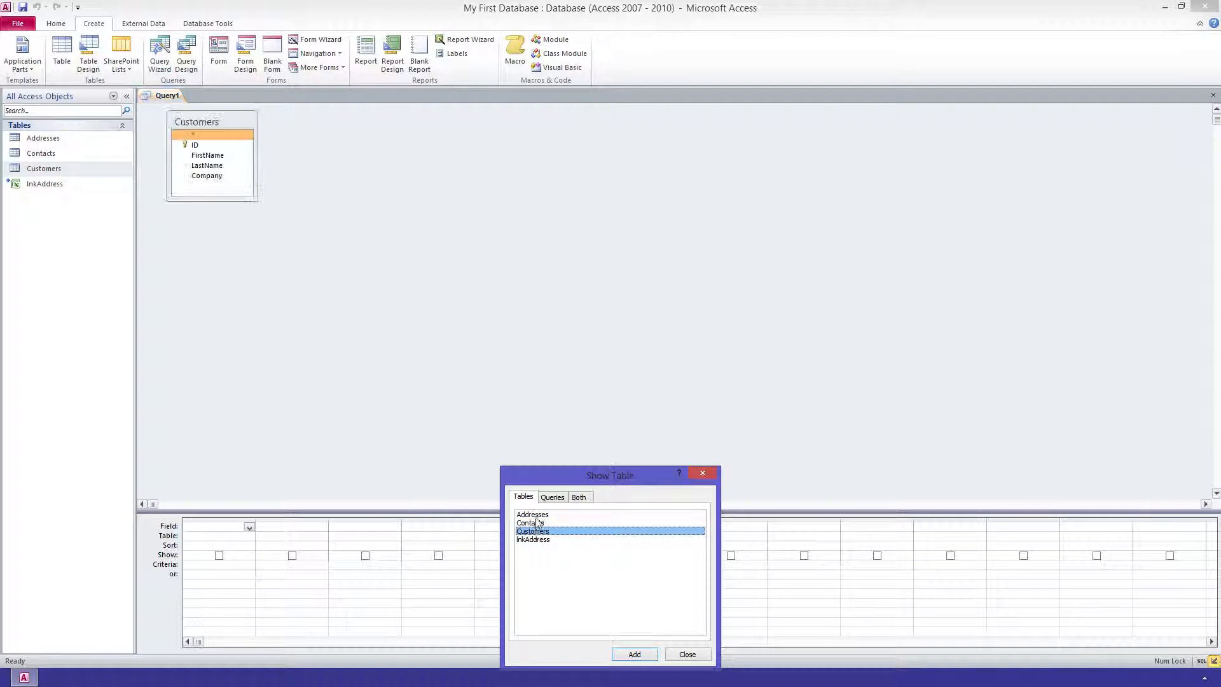
pyautogui.doubleClick(534, 514)
pyautogui.click(687, 654)
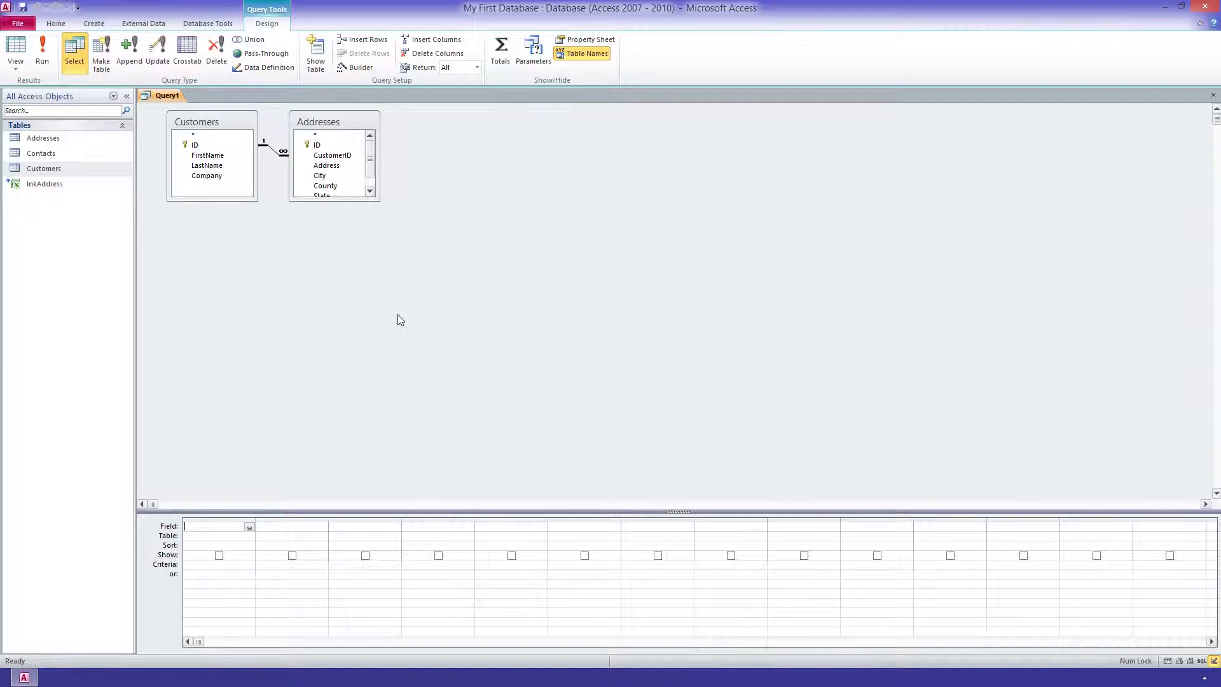
# Add FirstName, LastName and Company from Customers plus Address, City, State and Zip from Addresses to the query, and run it.
pyautogui.doubleClick(207, 155)
pyautogui.click(210, 166)
pyautogui.doubleClick(210, 166)
pyautogui.doubleClick(207, 176)
pyautogui.doubleClick(318, 166)
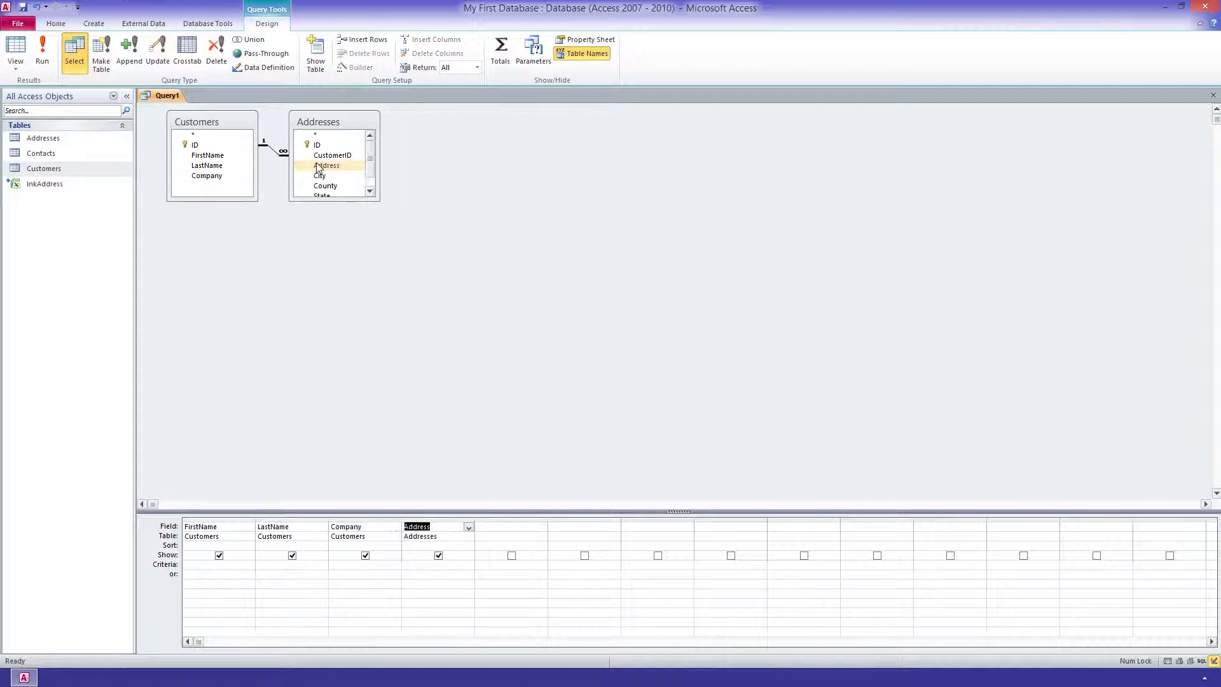
pyautogui.doubleClick(319, 176)
pyautogui.moveTo(371, 163); pyautogui.dragTo(372, 173)
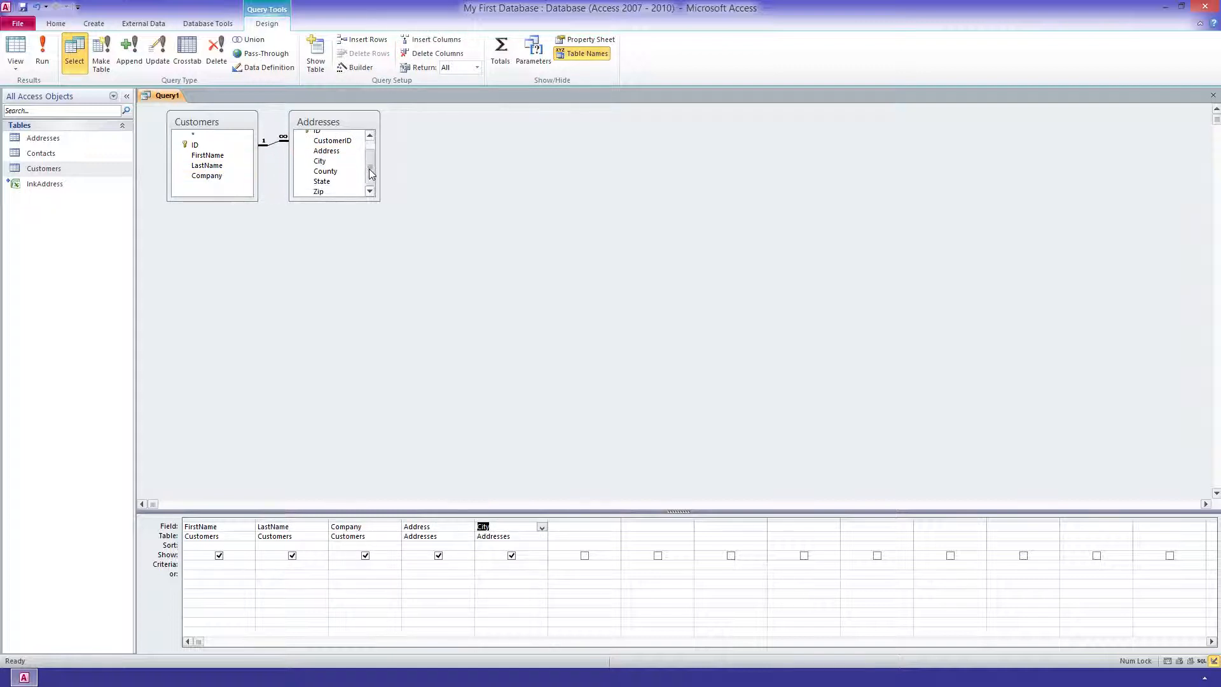
pyautogui.doubleClick(322, 181)
pyautogui.doubleClick(318, 192)
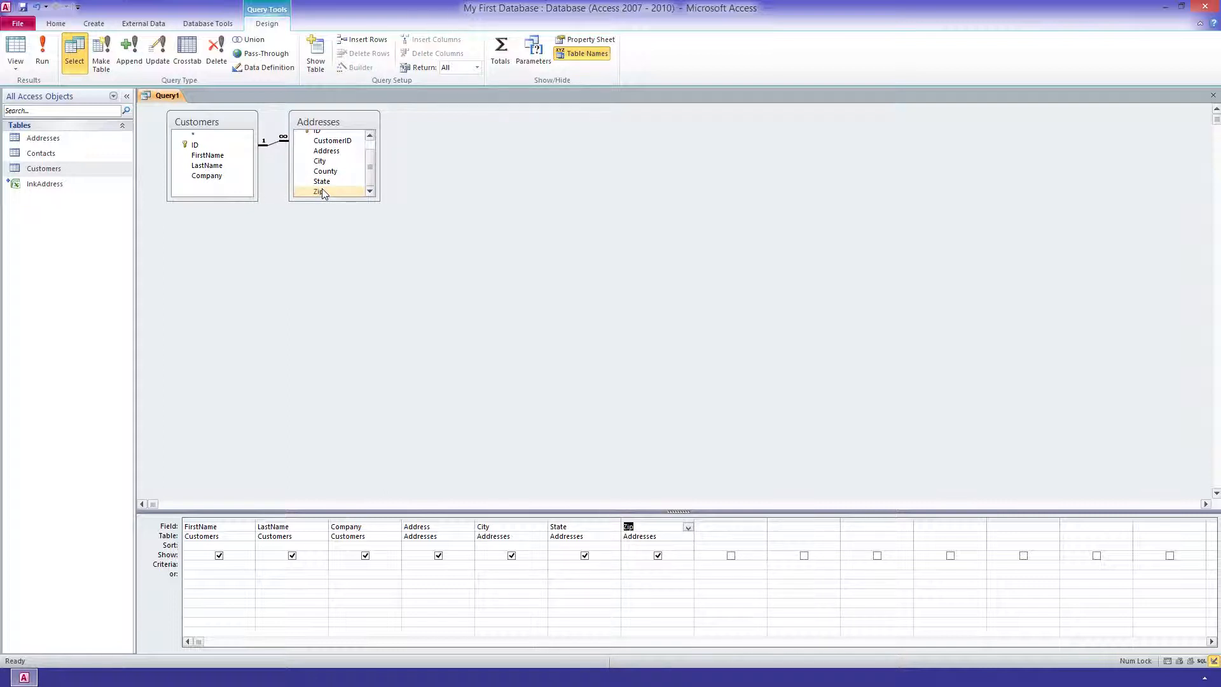
pyautogui.click(50, 64)
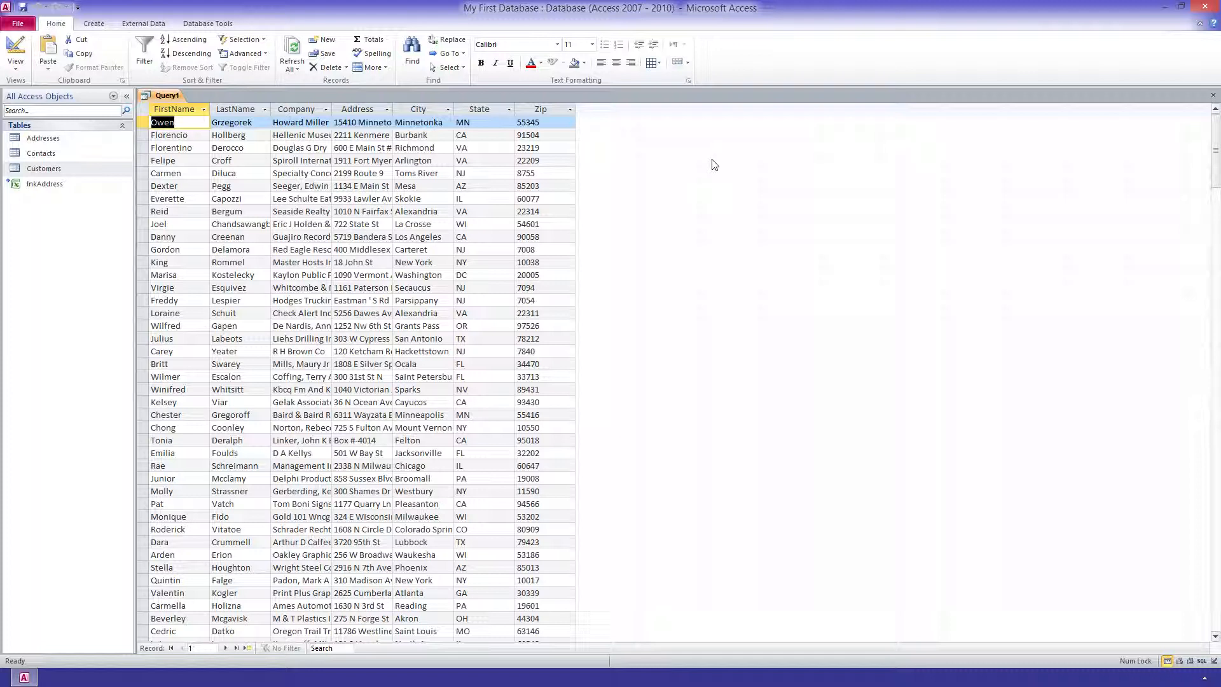
# Close the query and save it as "Customer Addresses", and reopen it briefly to check its records.
pyautogui.click(1212, 94)
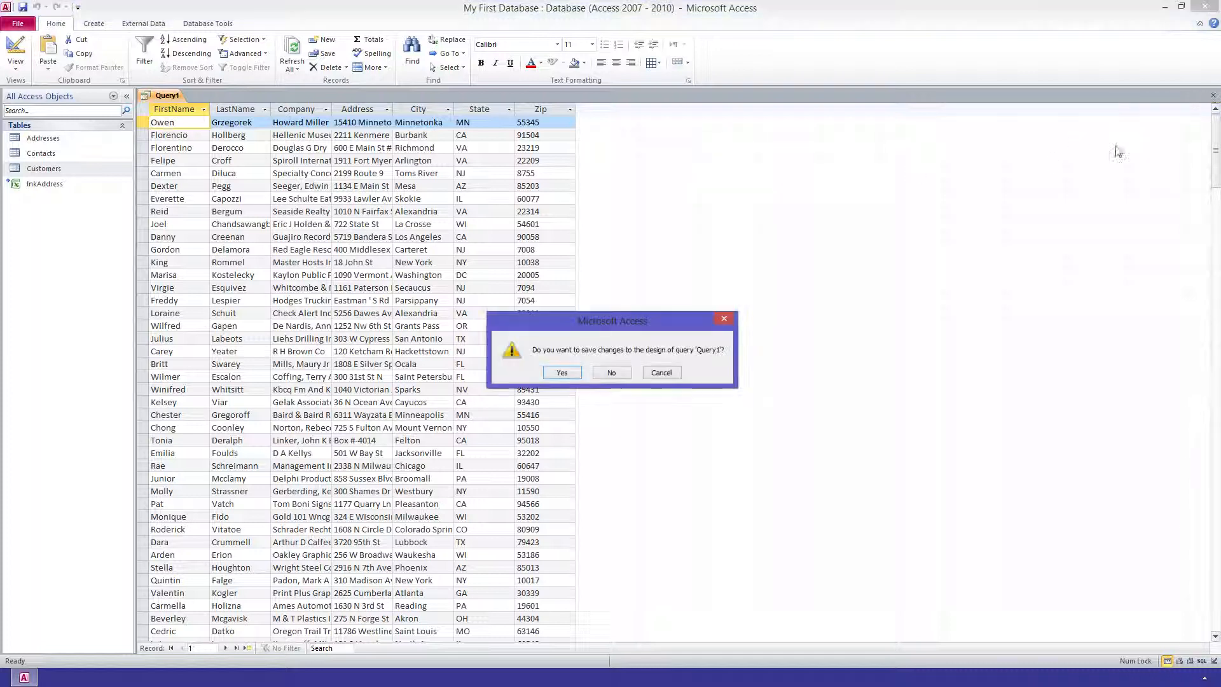
pyautogui.click(571, 375)
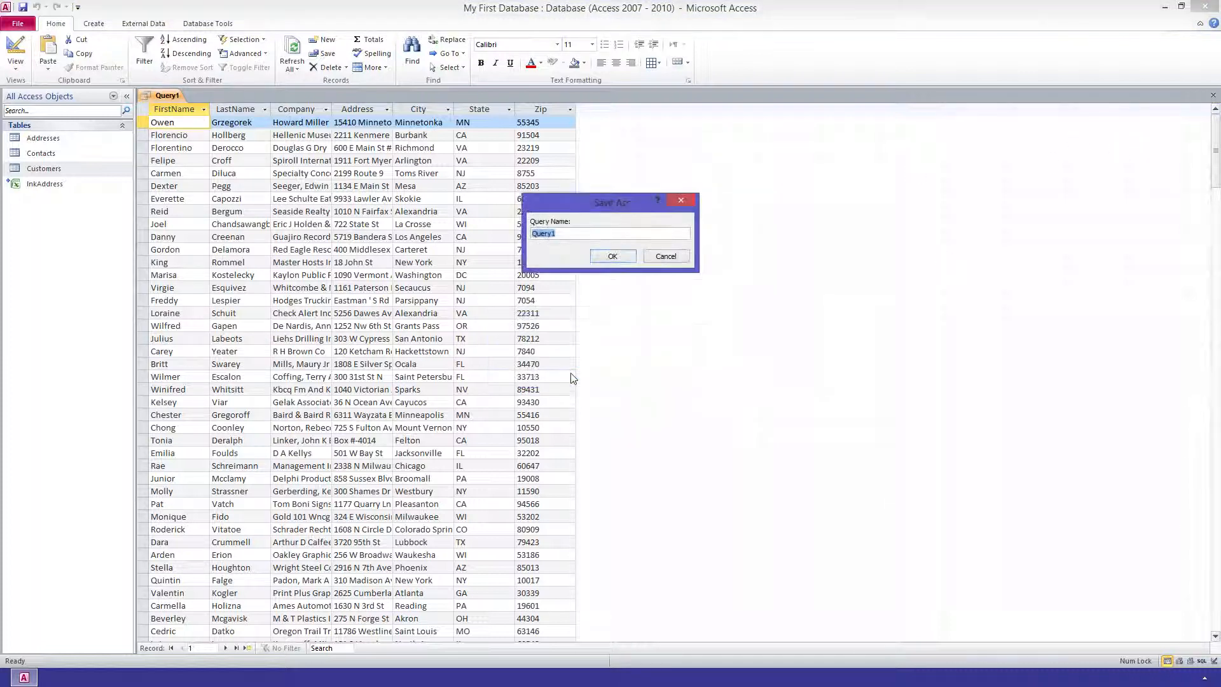
pyautogui.write('Customer Addresses')
pyautogui.press('Return')
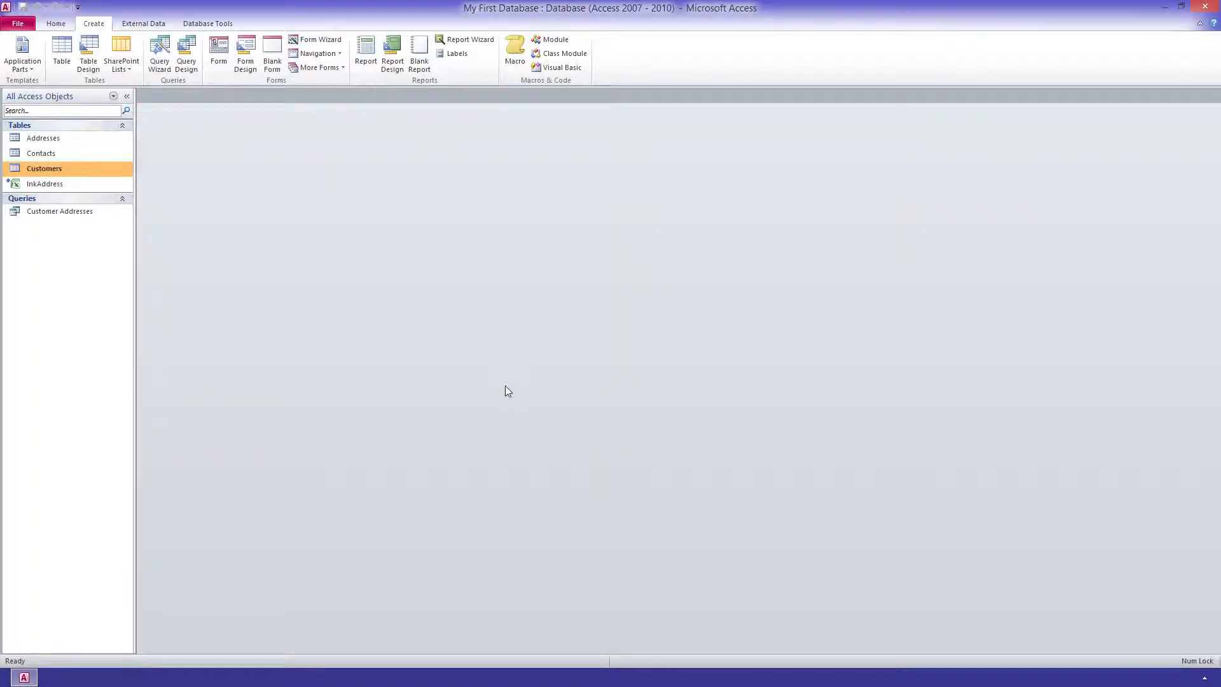
pyautogui.doubleClick(41, 214)
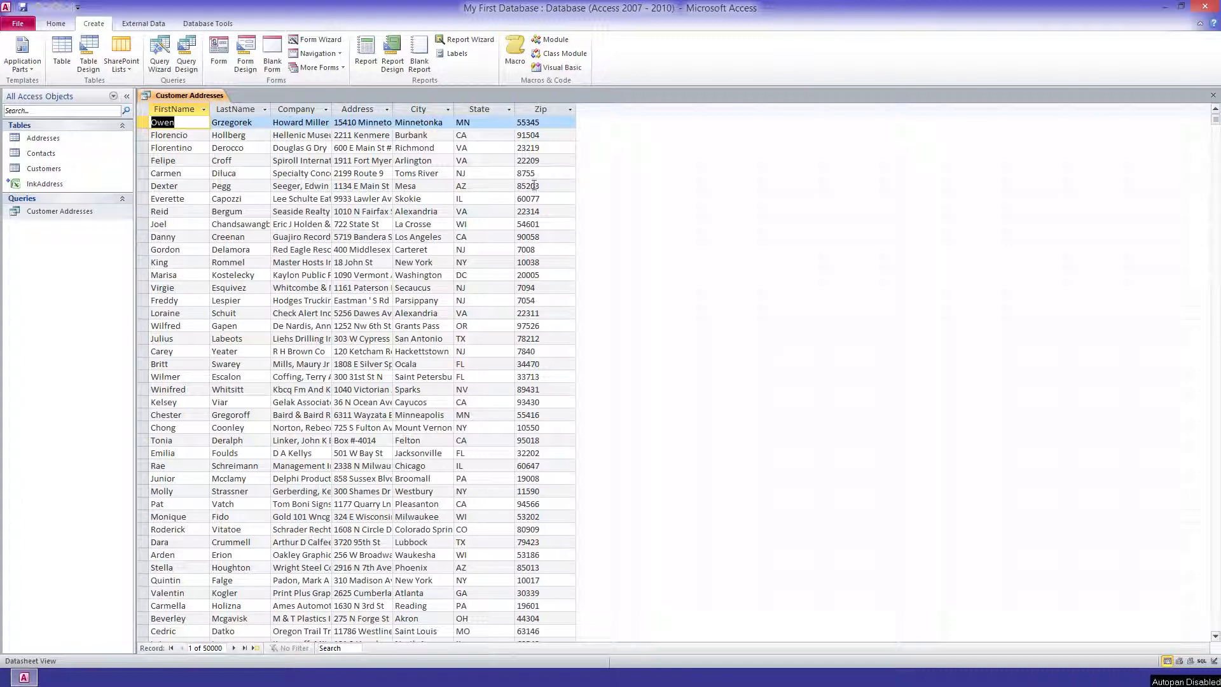
pyautogui.click(1213, 96)
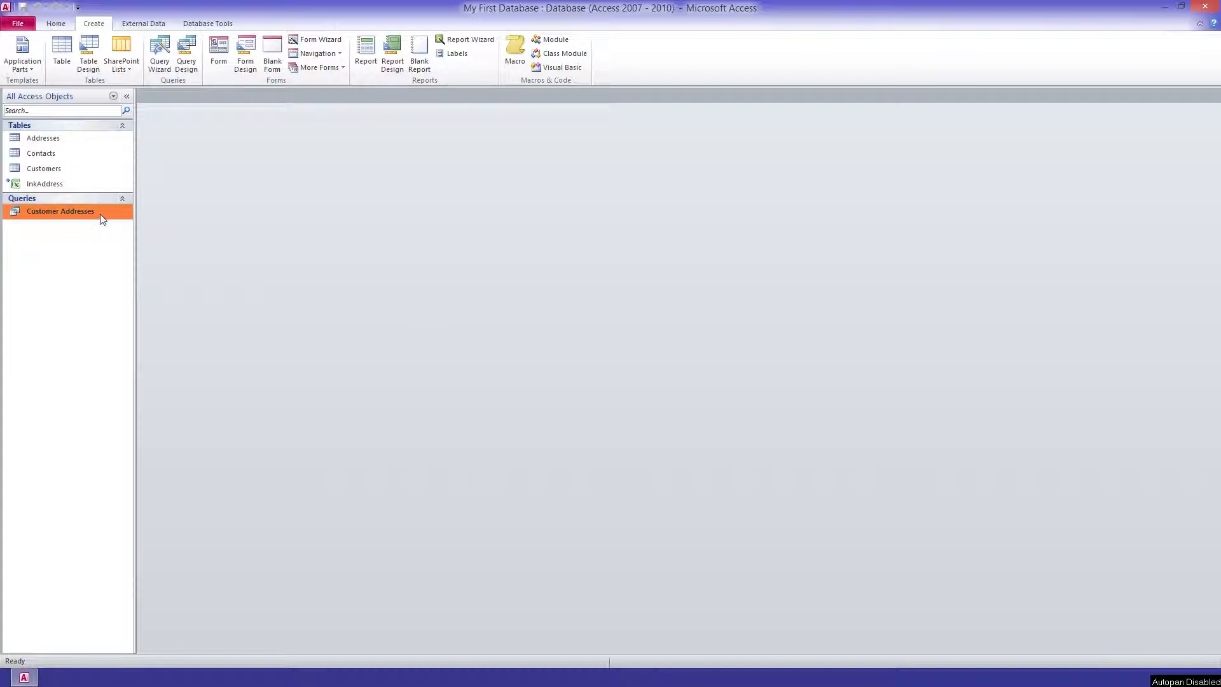
# Start mailing labels based on the Customer Addresses query, using Avery 8930 sheet-feed labels and light 6-point Arial text.
pyautogui.click(453, 54)
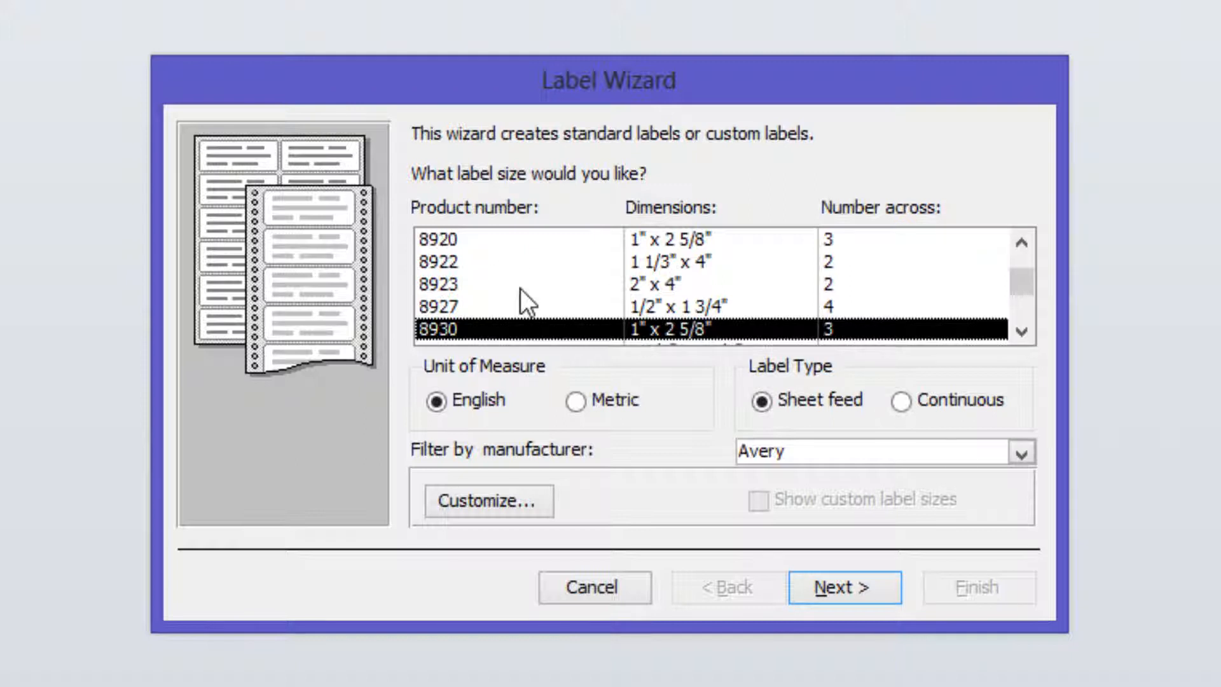
pyautogui.click(849, 586)
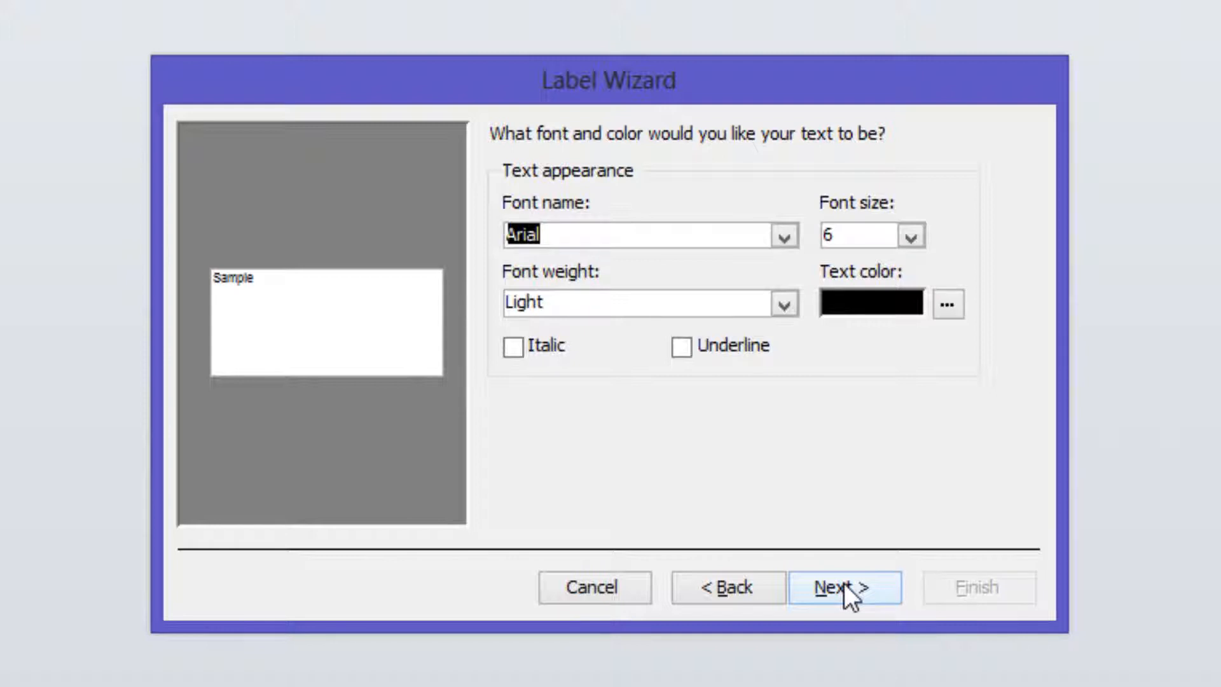
pyautogui.click(845, 584)
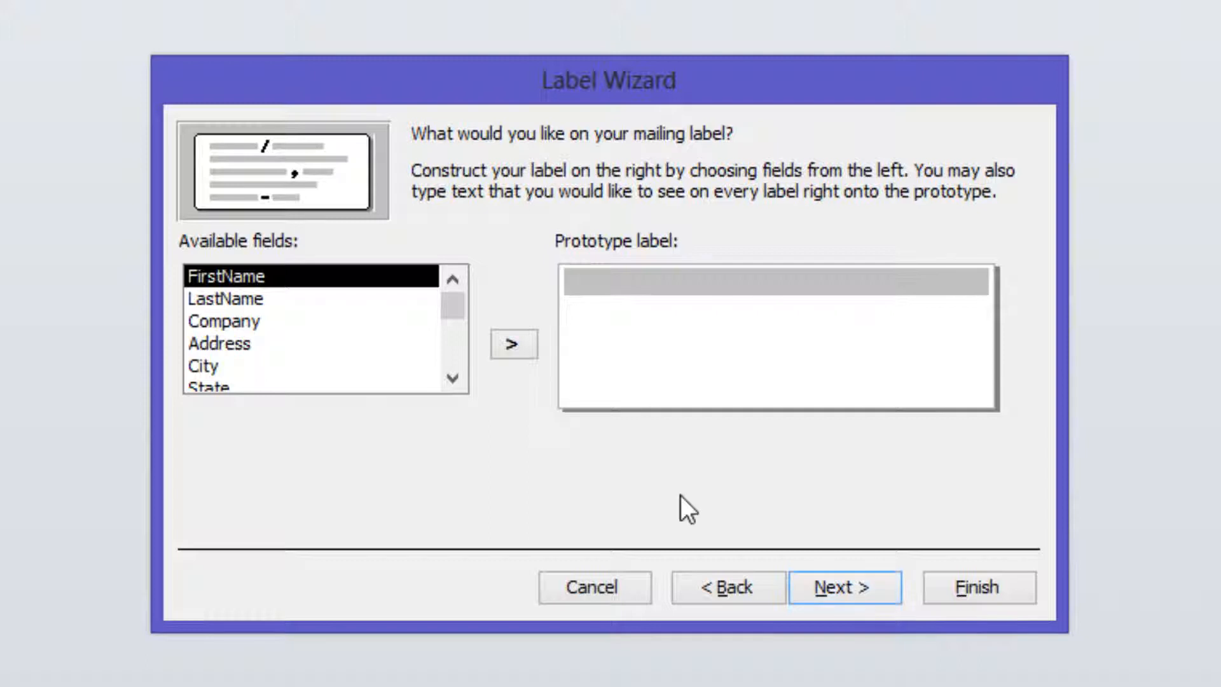
# Build the first three label lines with FirstName and LastName, separated by a space, then Company, then Address.
pyautogui.doubleClick(251, 281)
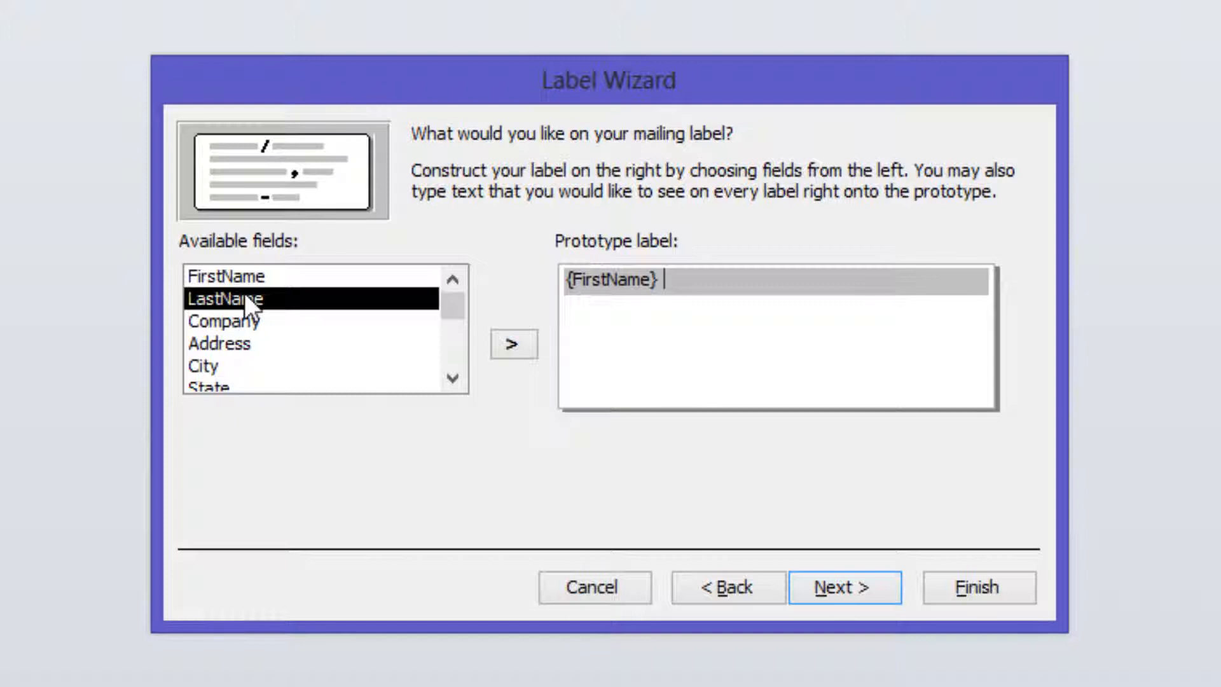
pyautogui.doubleClick(244, 294)
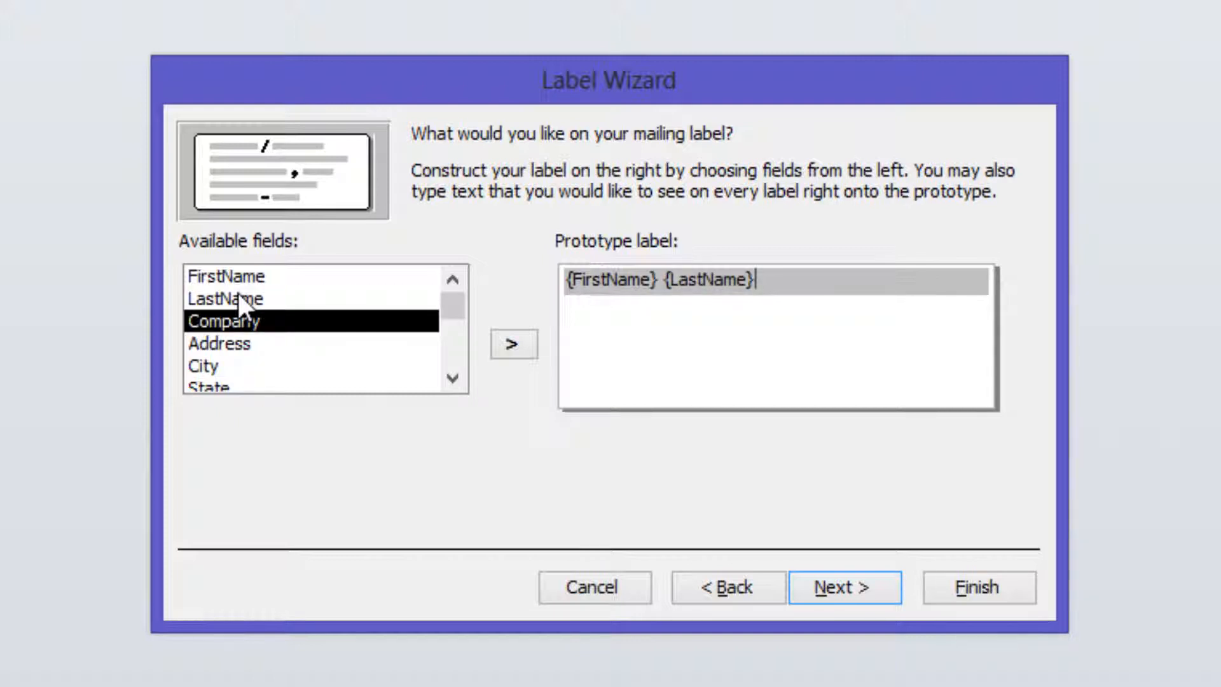
pyautogui.press('Return')
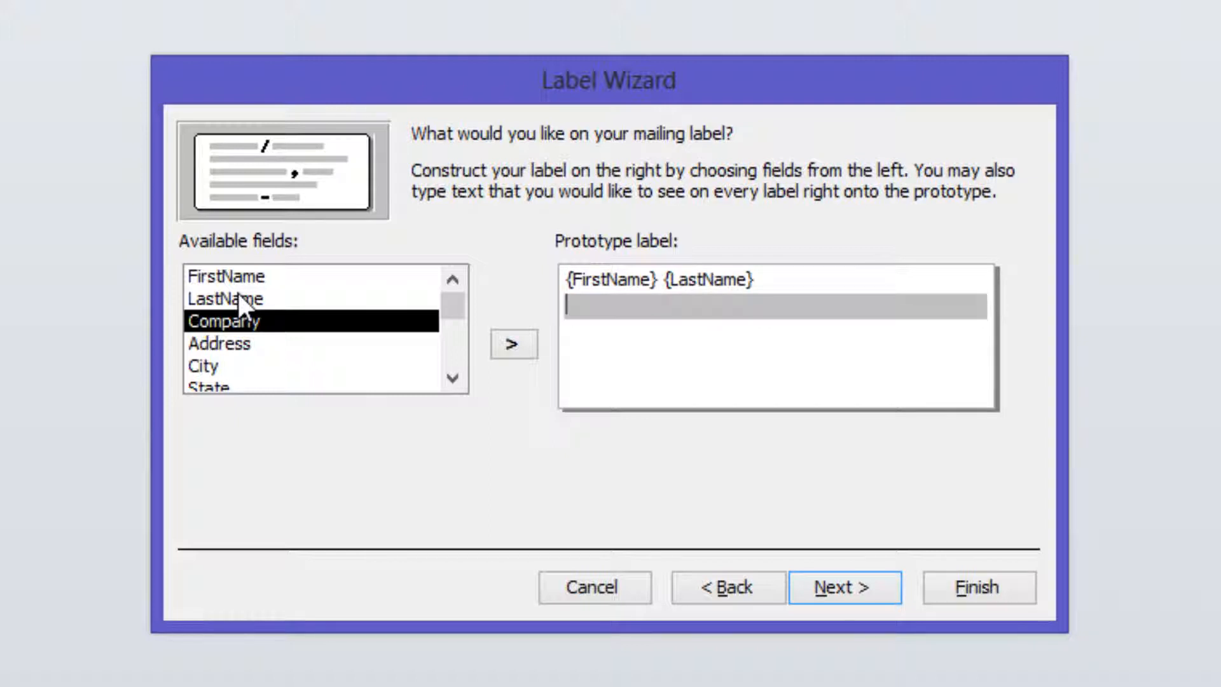
pyautogui.doubleClick(258, 318)
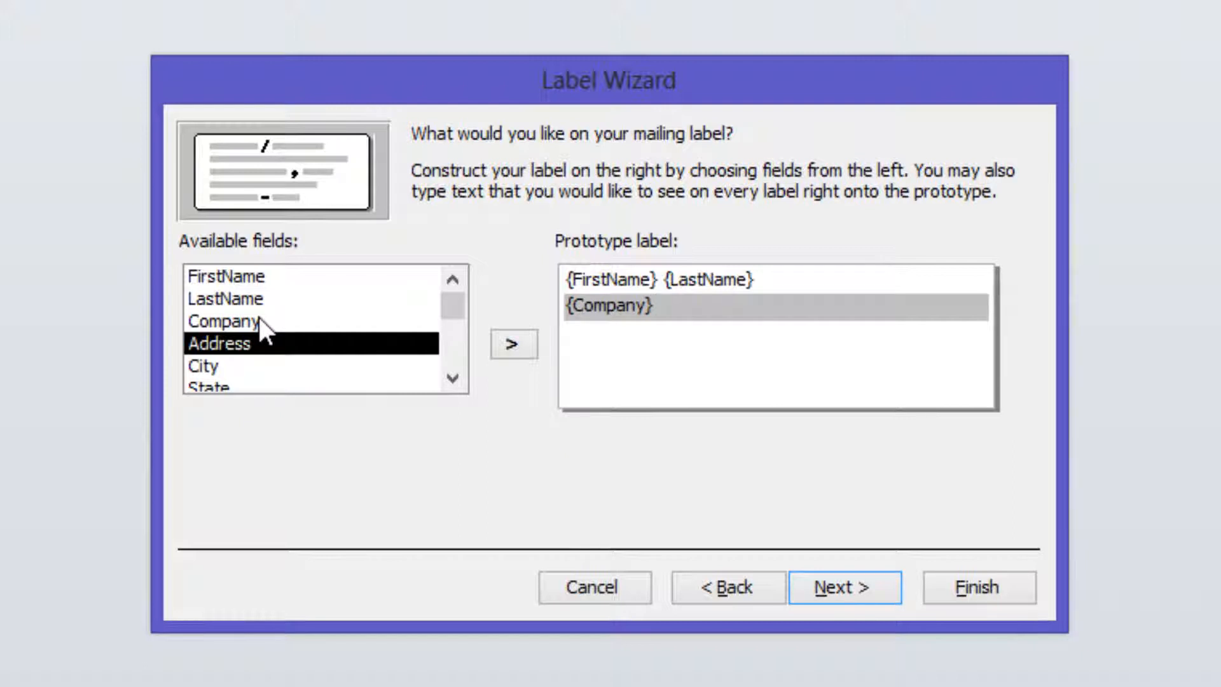
pyautogui.press('Return')
pyautogui.doubleClick(230, 338)
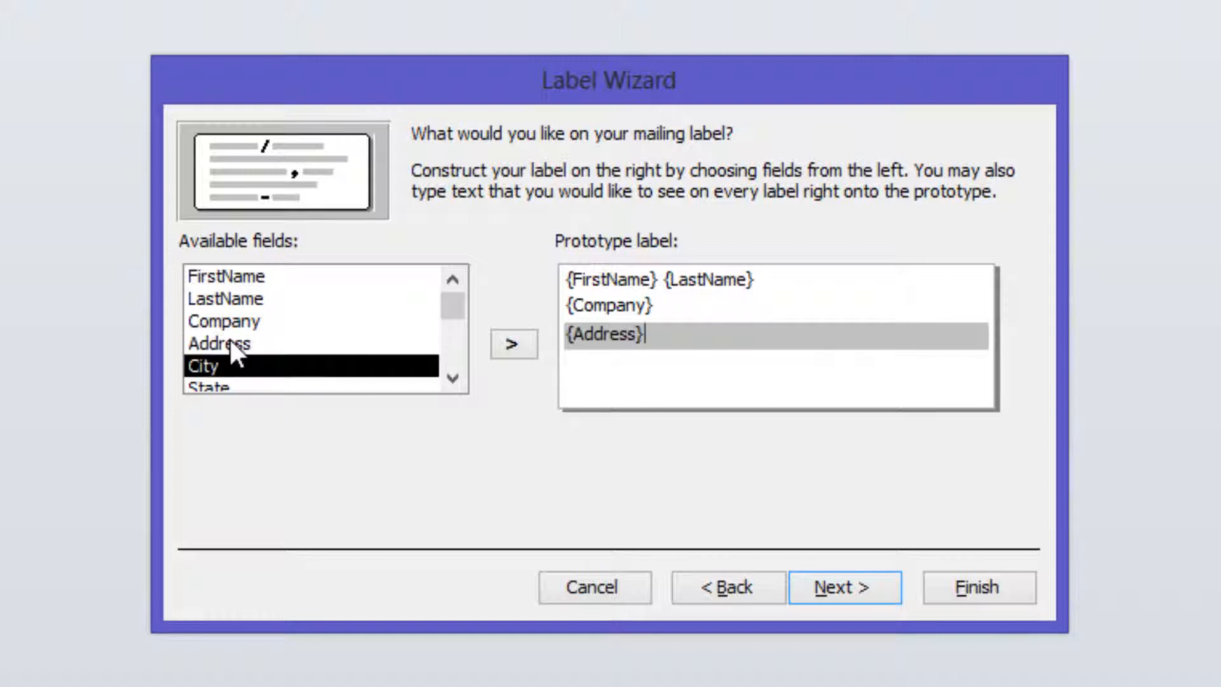
# Add a fourth label line with City, a comma, State and Zip, and accept the label layout.
pyautogui.press('Return')
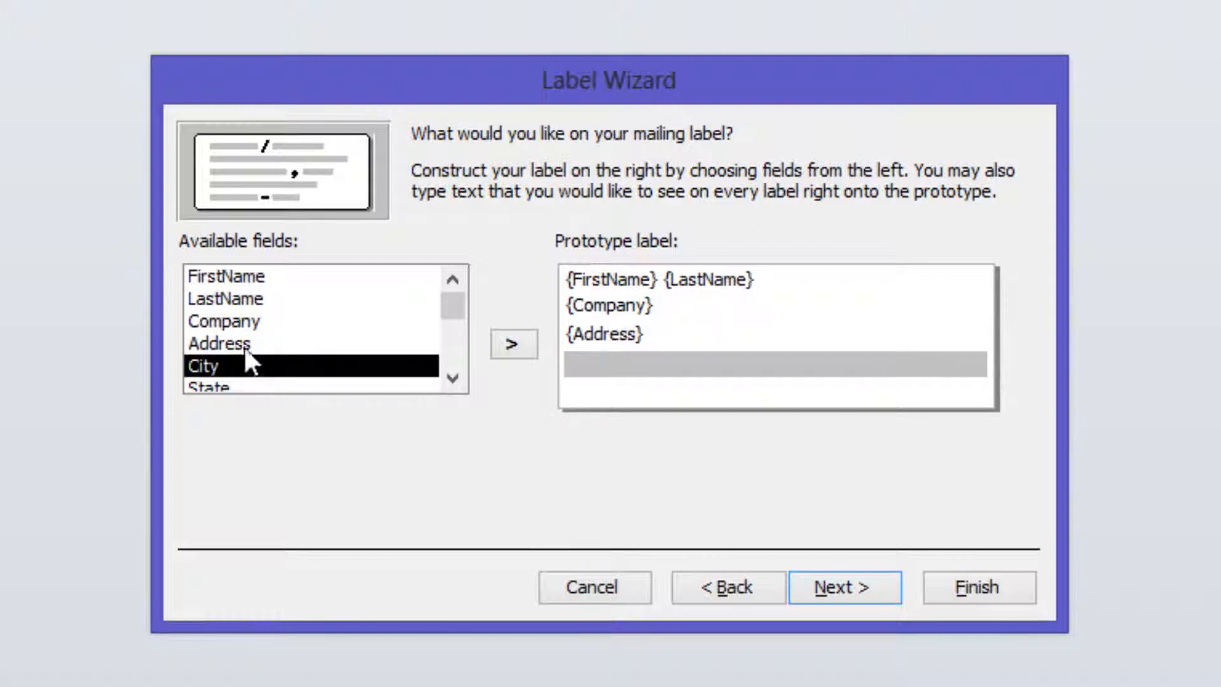
pyautogui.doubleClick(222, 361)
pyautogui.write(',')
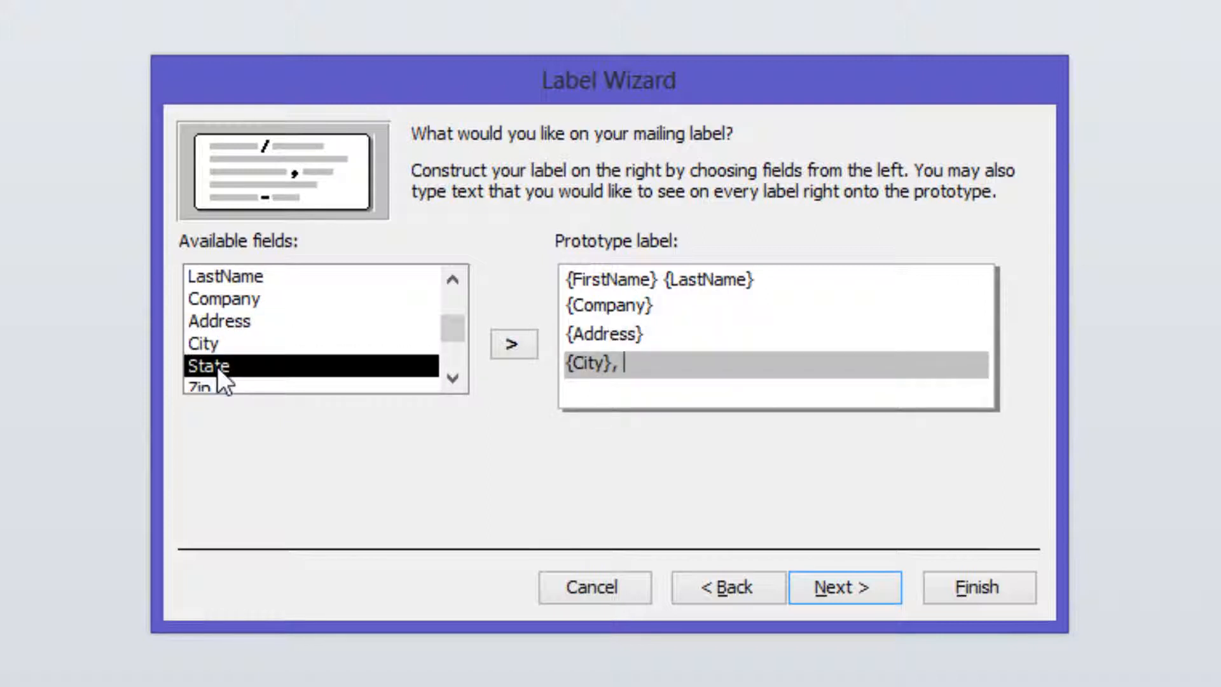
pyautogui.doubleClick(219, 366)
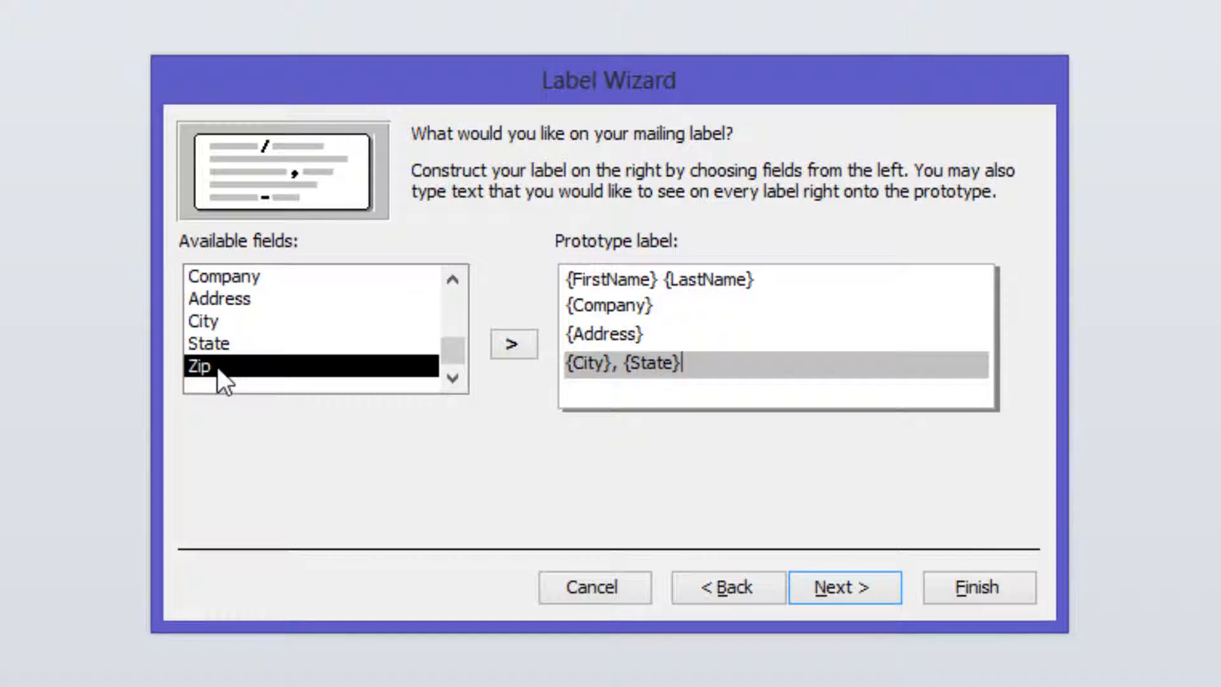
pyautogui.doubleClick(216, 365)
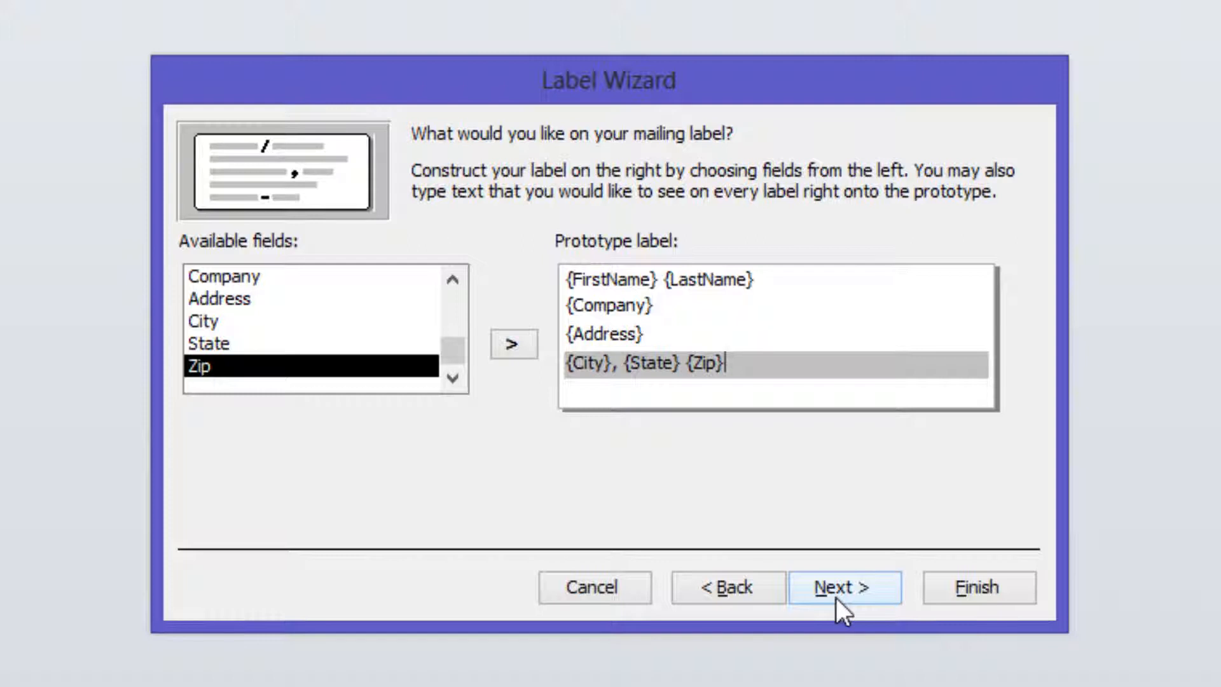
pyautogui.click(842, 581)
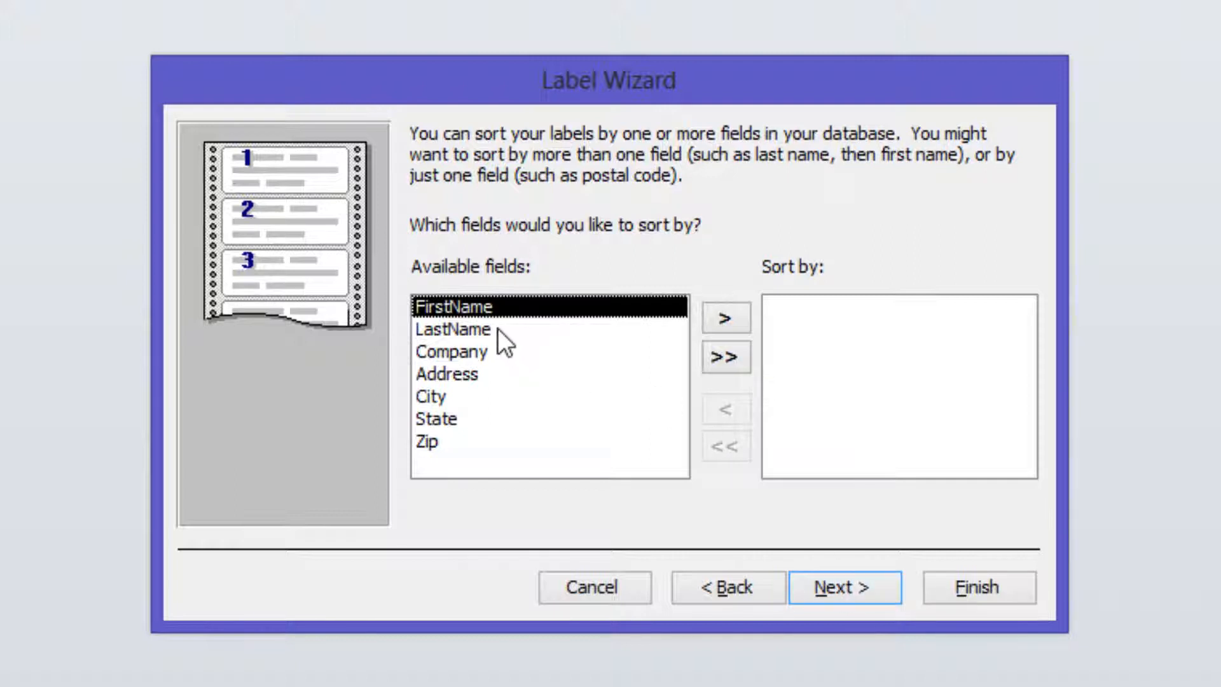
# Sort the labels by State, City and Company, in that order.
pyautogui.click(444, 420)
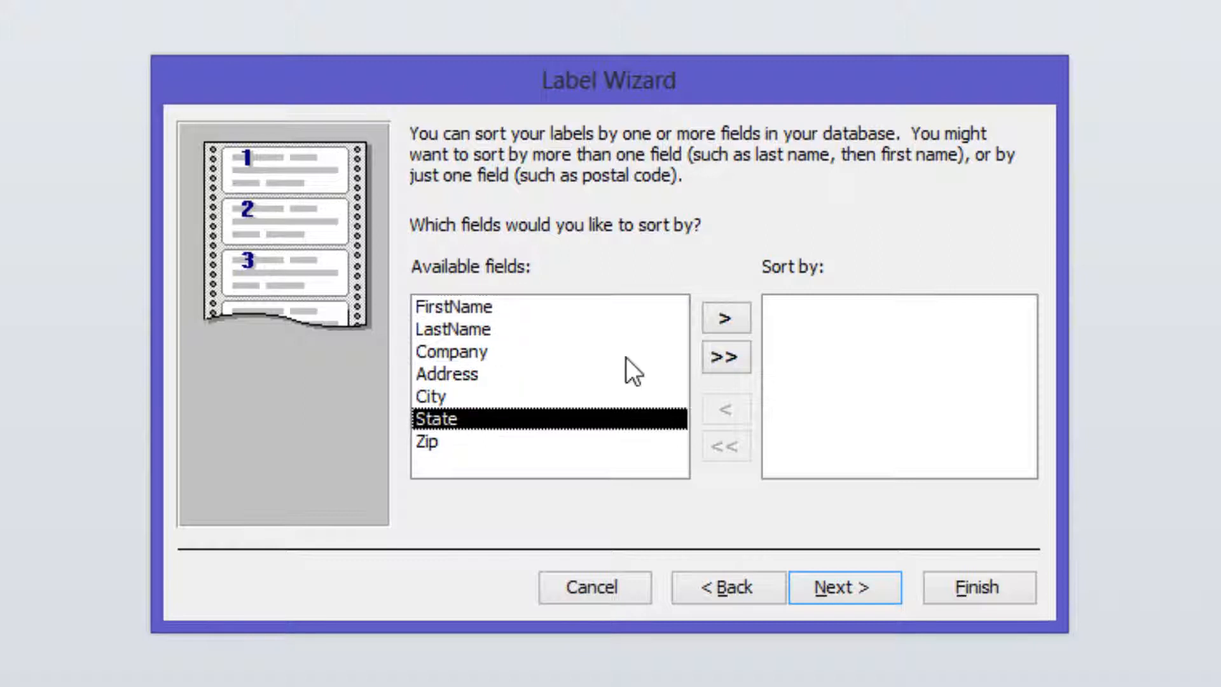
pyautogui.click(717, 315)
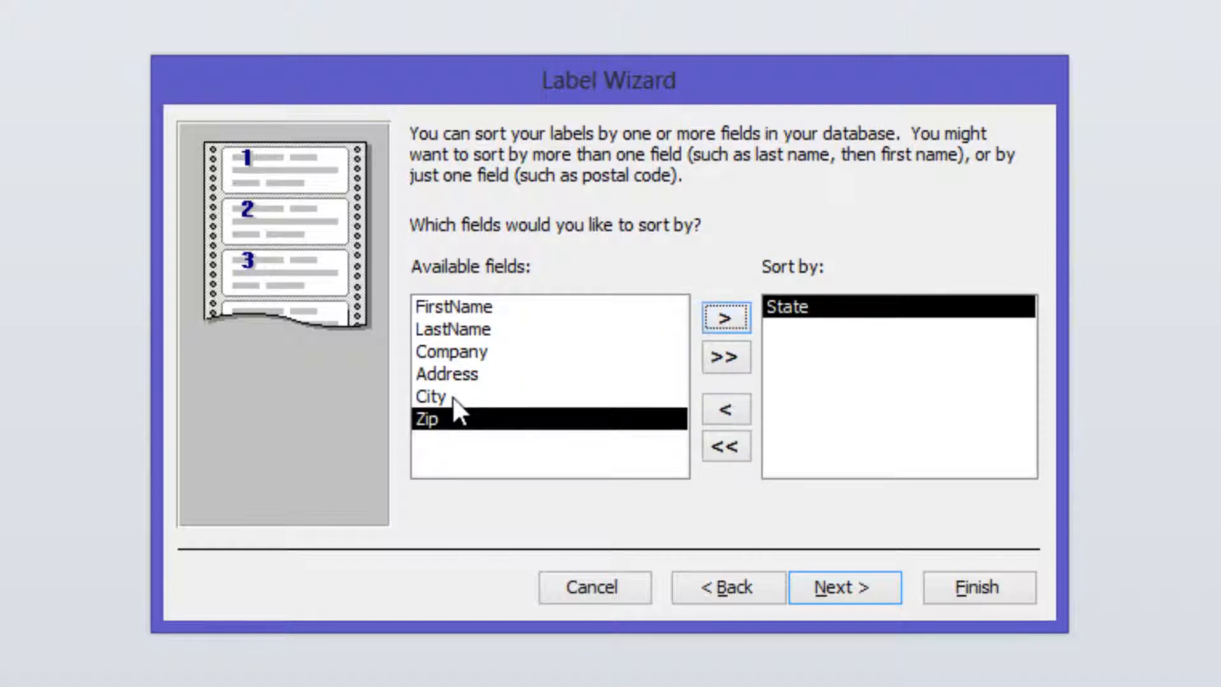
pyautogui.click(452, 397)
pyautogui.click(722, 319)
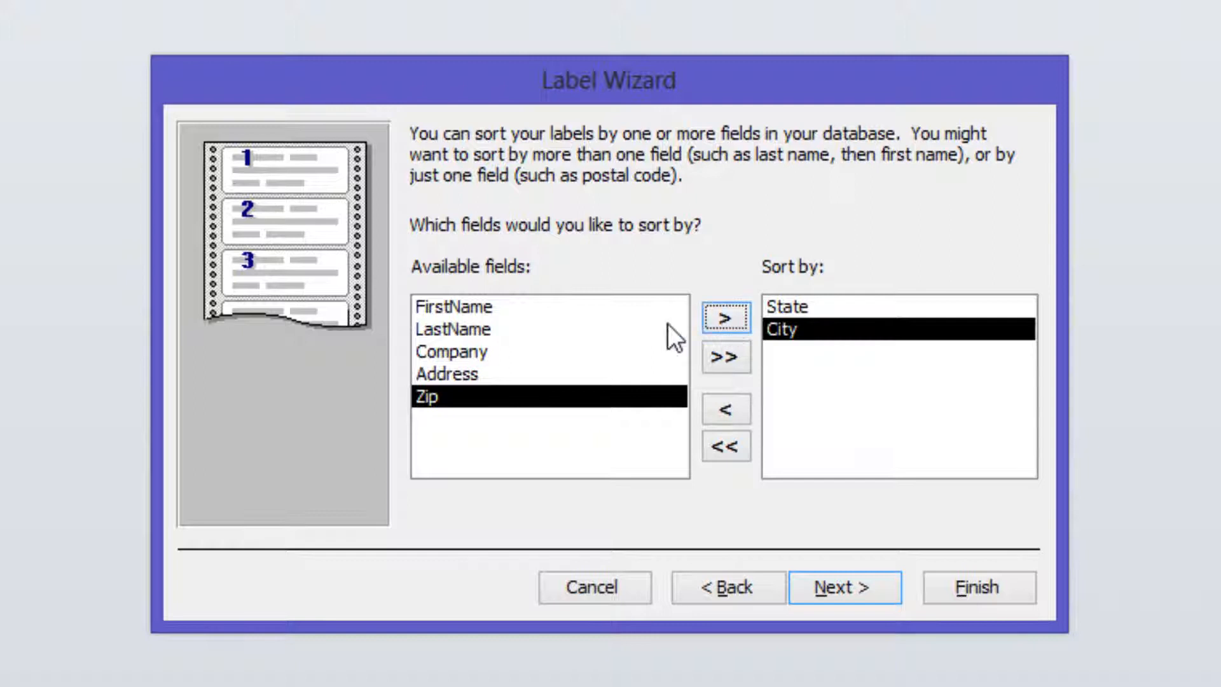
pyautogui.click(466, 354)
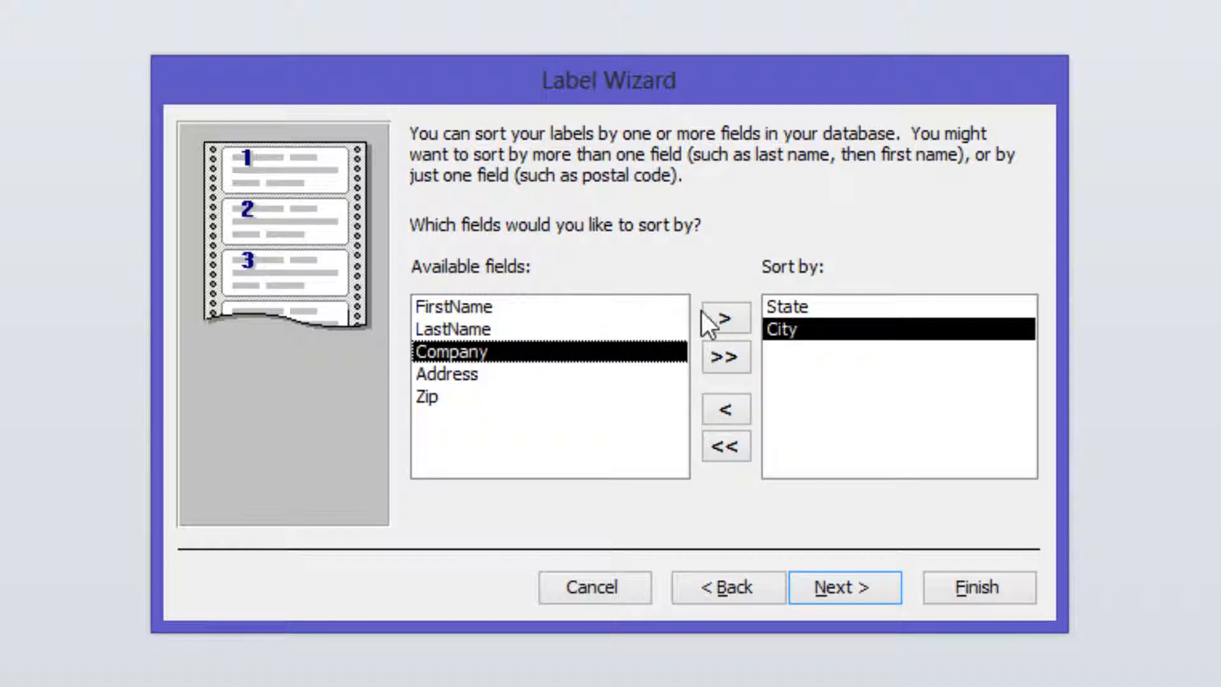
pyautogui.click(722, 317)
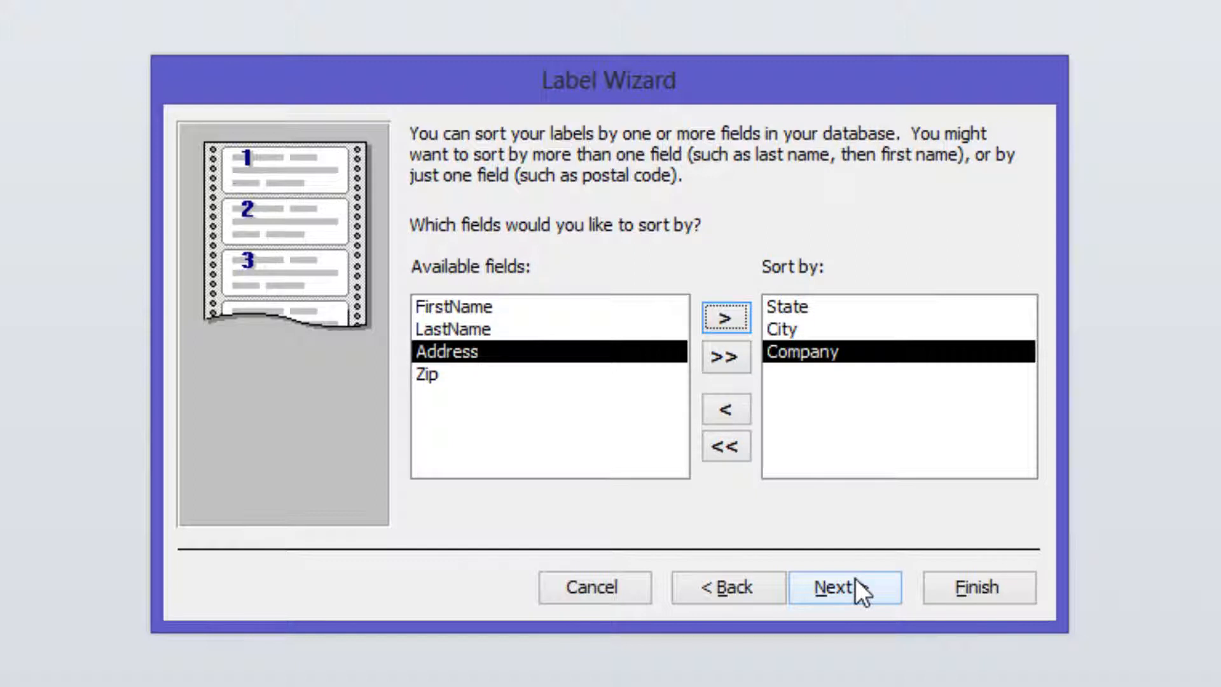
# Generate the labels report under the suggested name and open it as it will look printed.
pyautogui.click(860, 597)
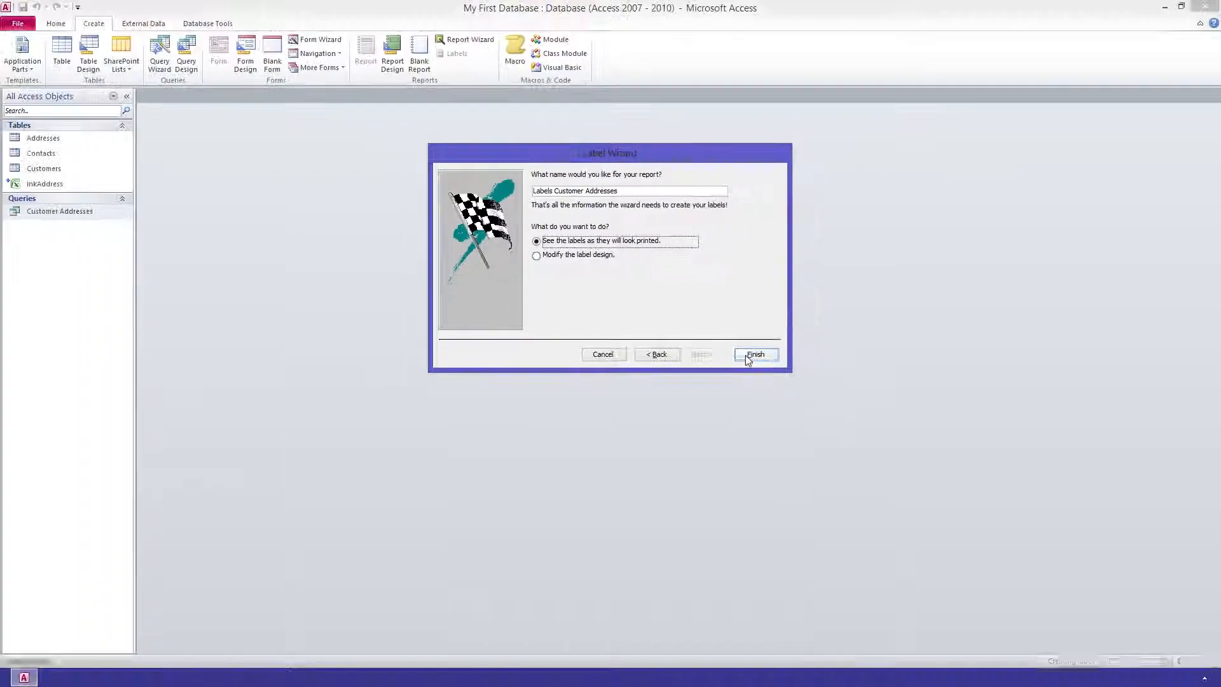
pyautogui.click(877, 482)
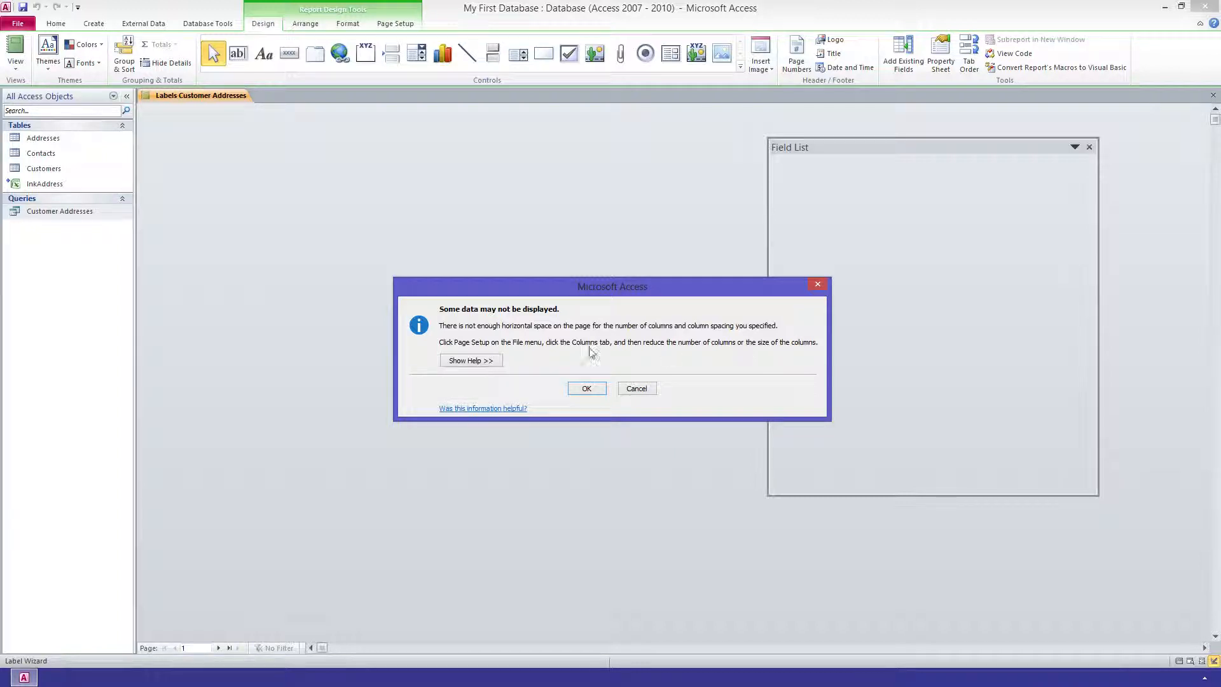
pyautogui.click(586, 388)
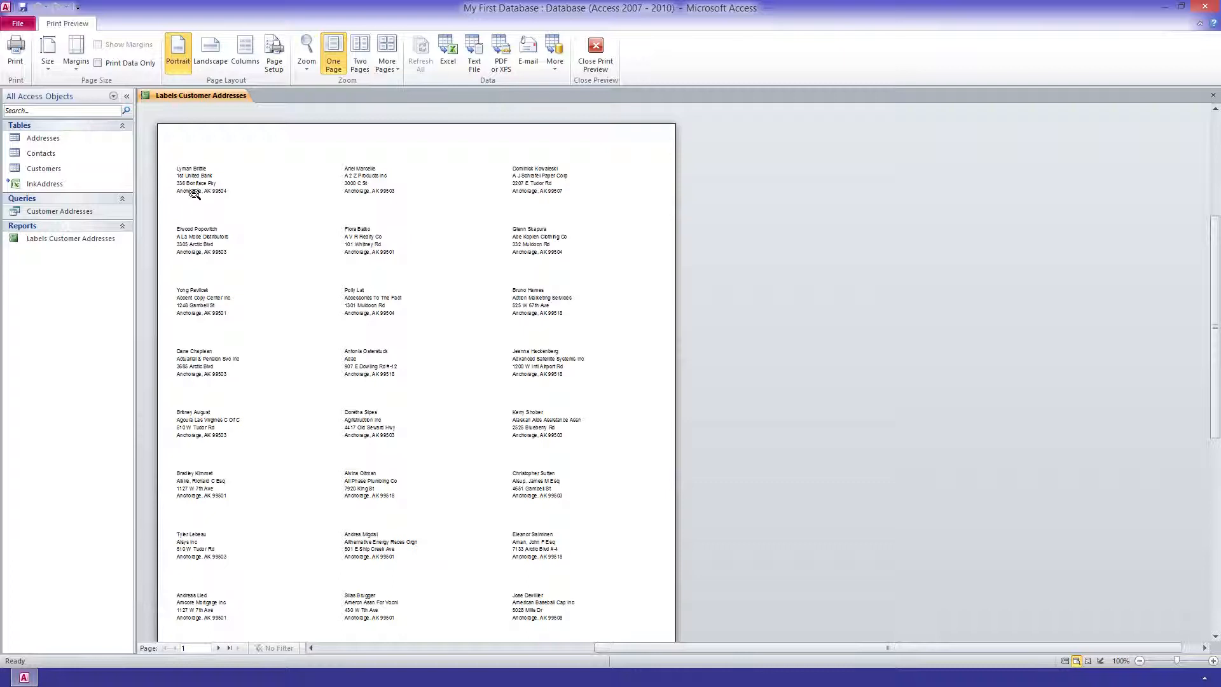
# Examine the printed labels in the preview, on a single page and in a twelve-page layout at full and reduced size.
pyautogui.scroll(-3, 344, 219)
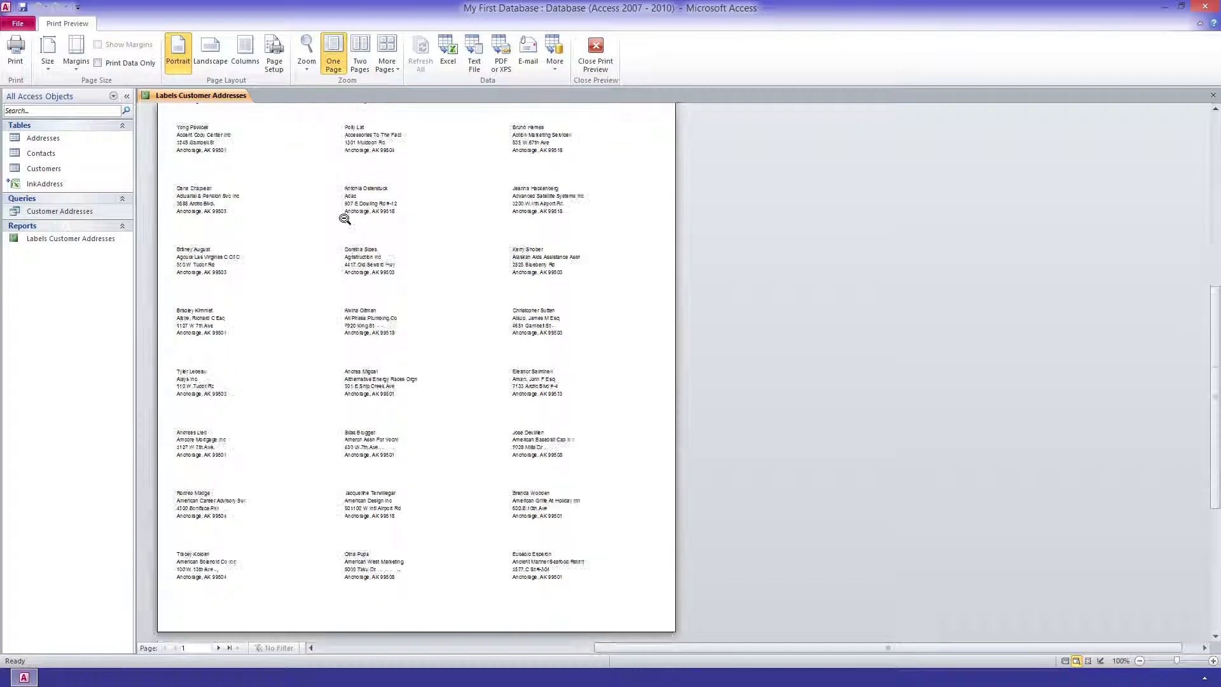
pyautogui.scroll(2, 344, 218)
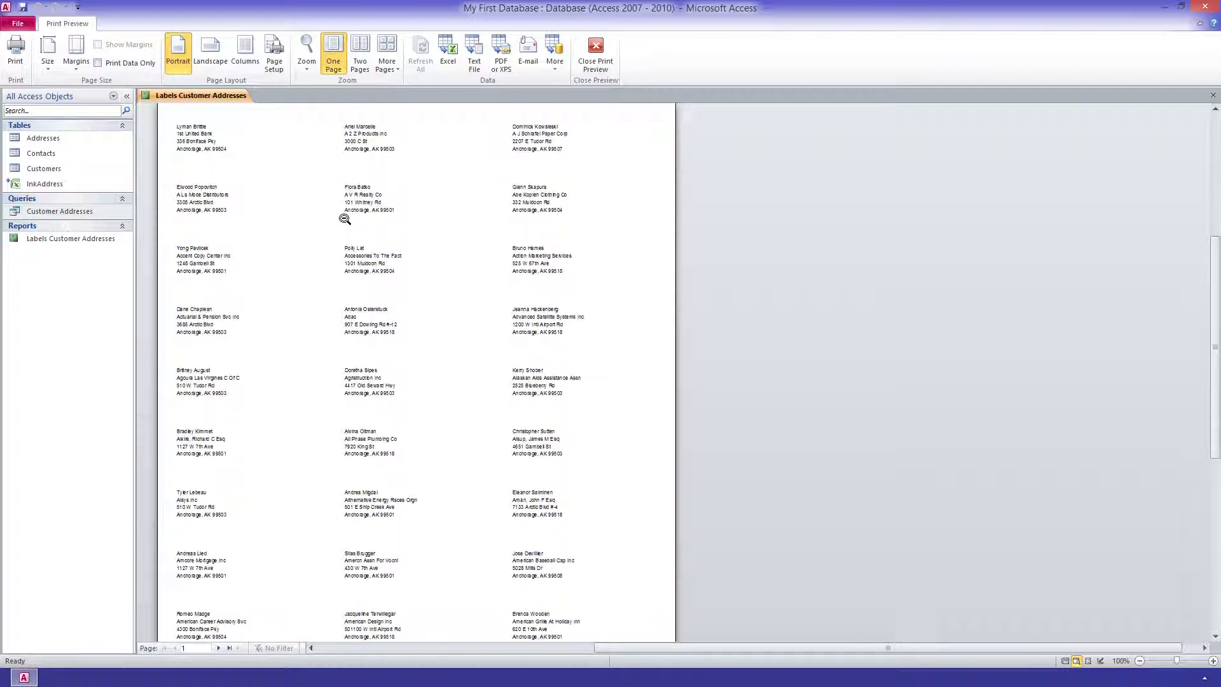
pyautogui.click(384, 71)
pyautogui.click(392, 110)
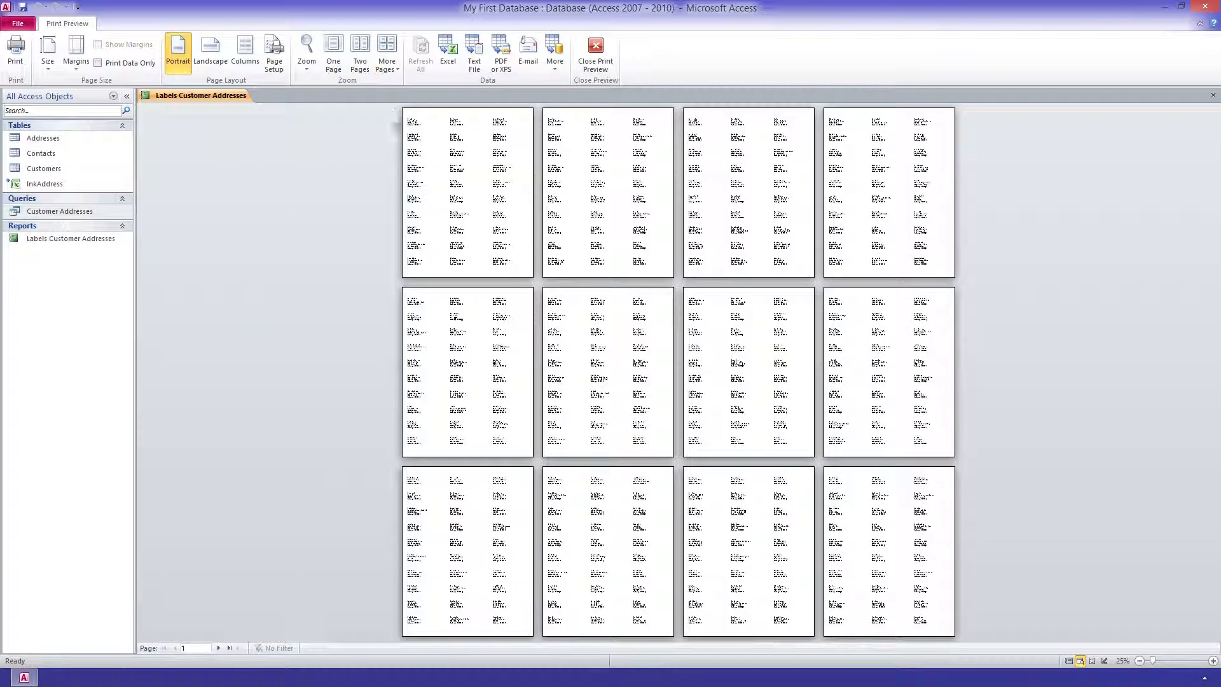
pyautogui.click(583, 325)
pyautogui.scroll(-10, 583, 325)
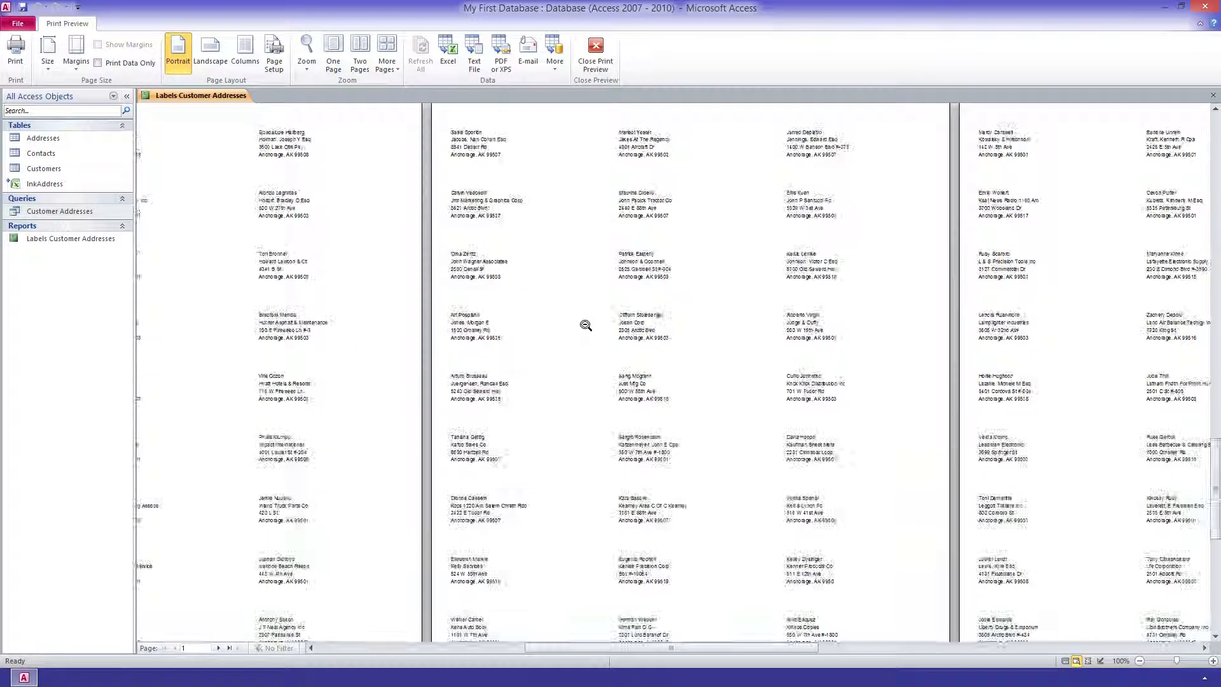
pyautogui.scroll(5, 586, 325)
pyautogui.click(585, 325)
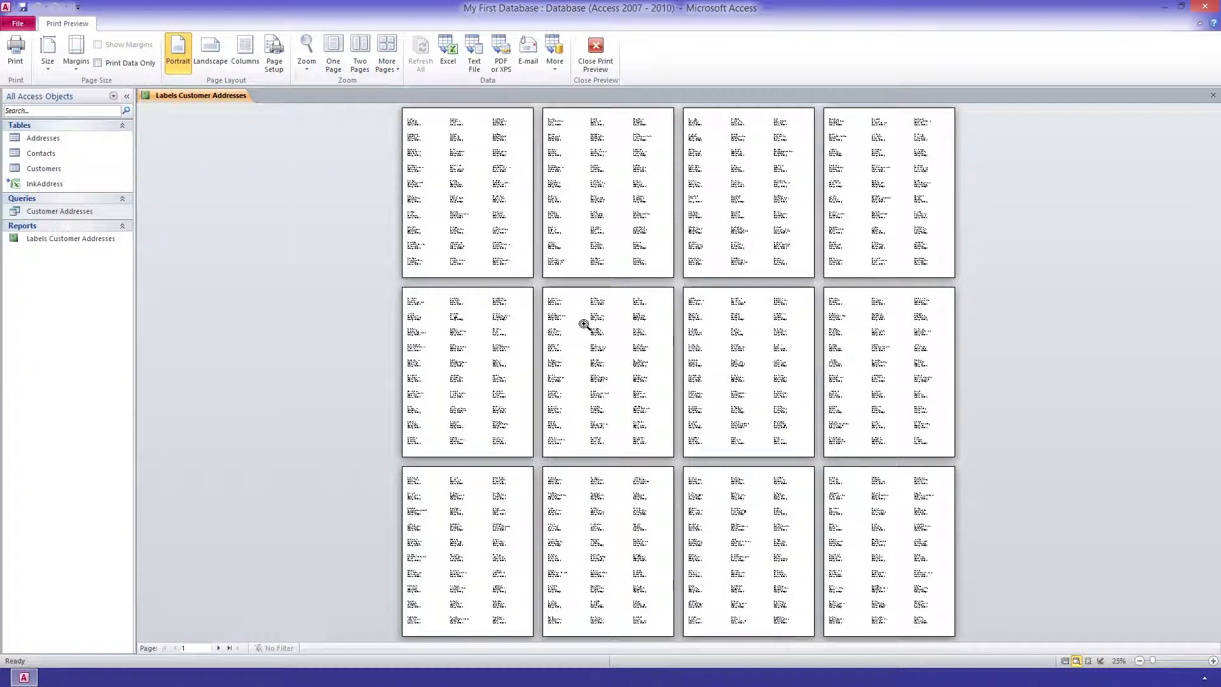
# Close the label print preview and reopen the Labels Customer Addresses report to look through its labels.
pyautogui.click(1212, 95)
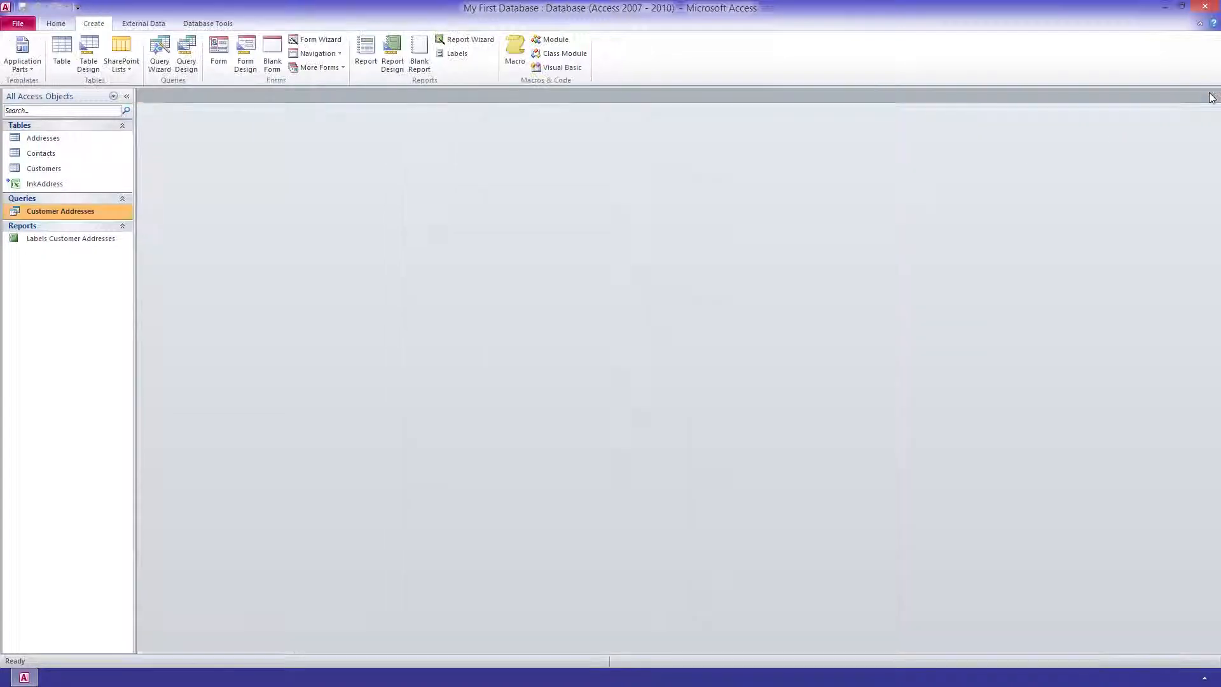
pyautogui.click(62, 240)
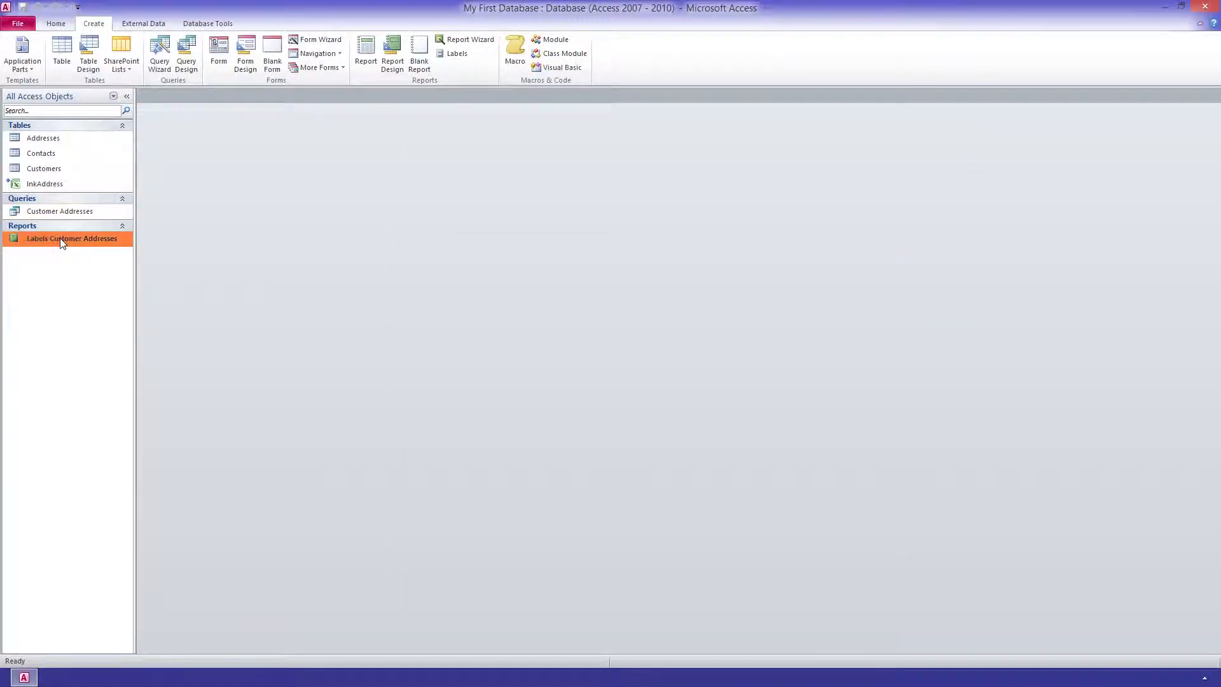
pyautogui.doubleClick(62, 240)
pyautogui.scroll(-2, 168, 238)
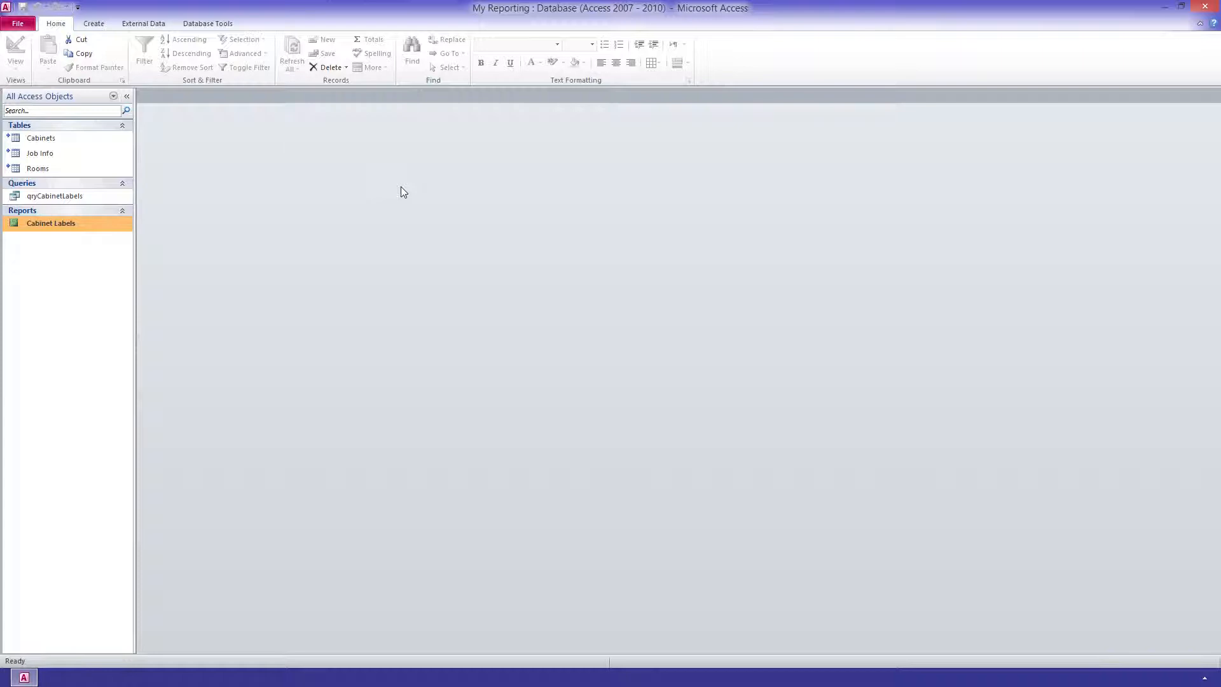
# View the records of the Cabinets, Job Info and Rooms tables in the My Reporting database, closing each one after viewing.
pyautogui.doubleClick(42, 138)
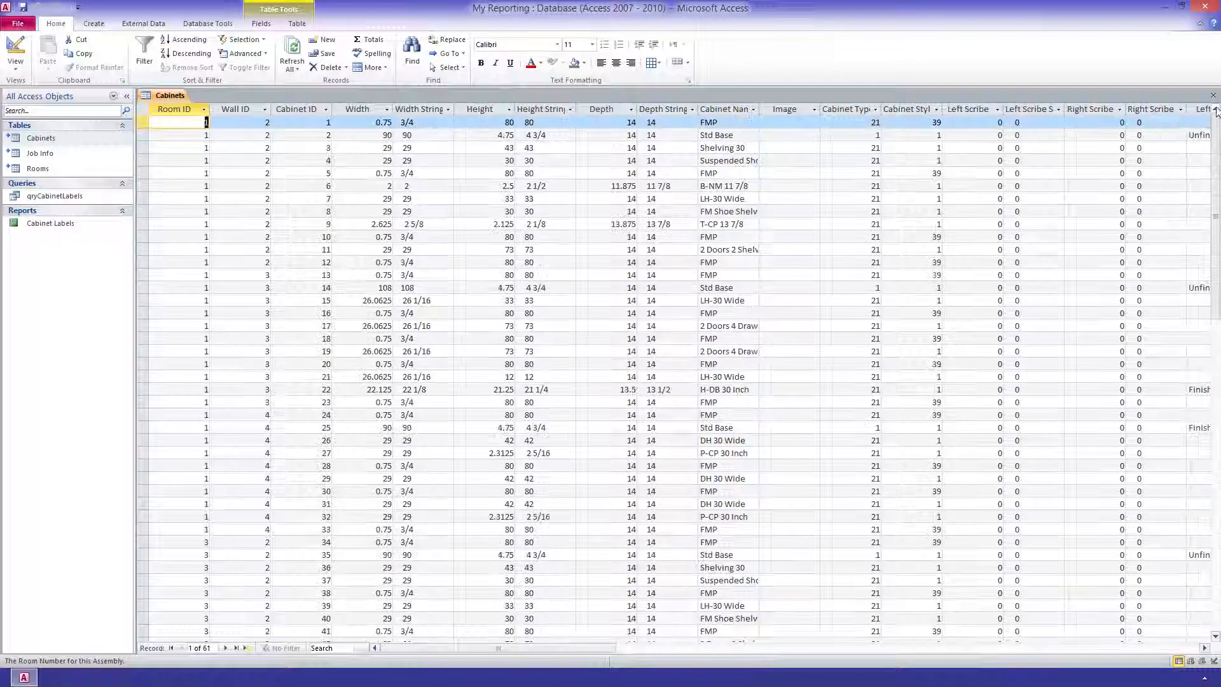
pyautogui.click(1213, 95)
pyautogui.doubleClick(39, 152)
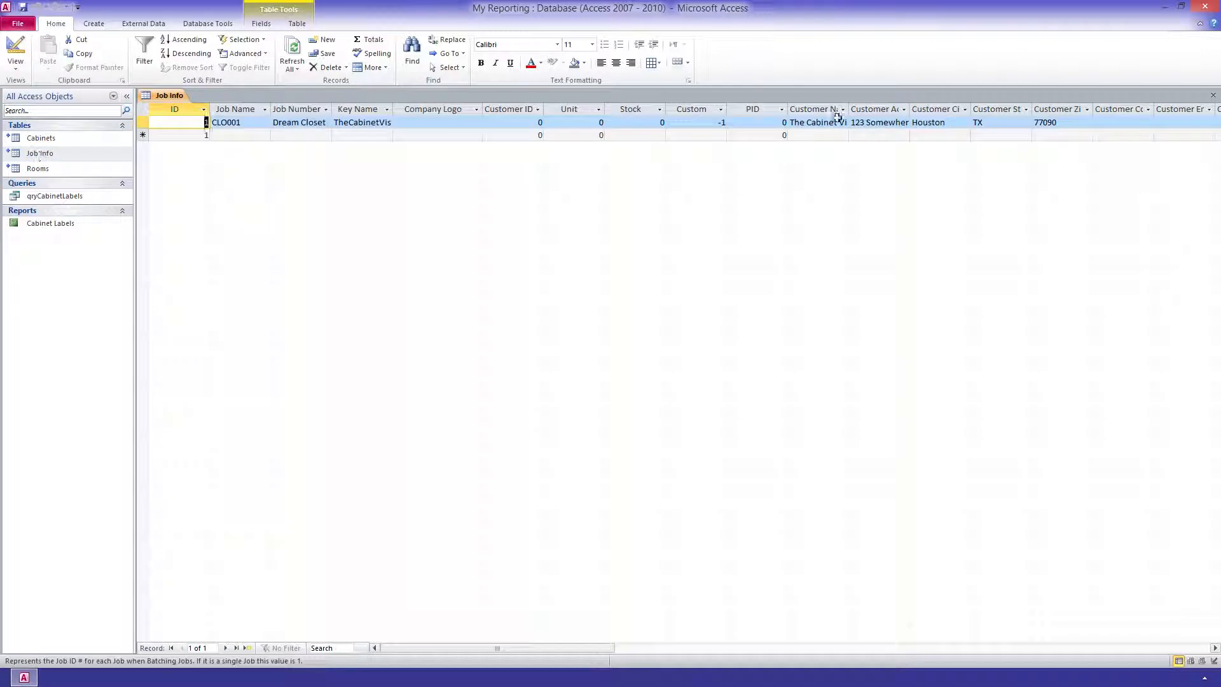
pyautogui.click(1212, 96)
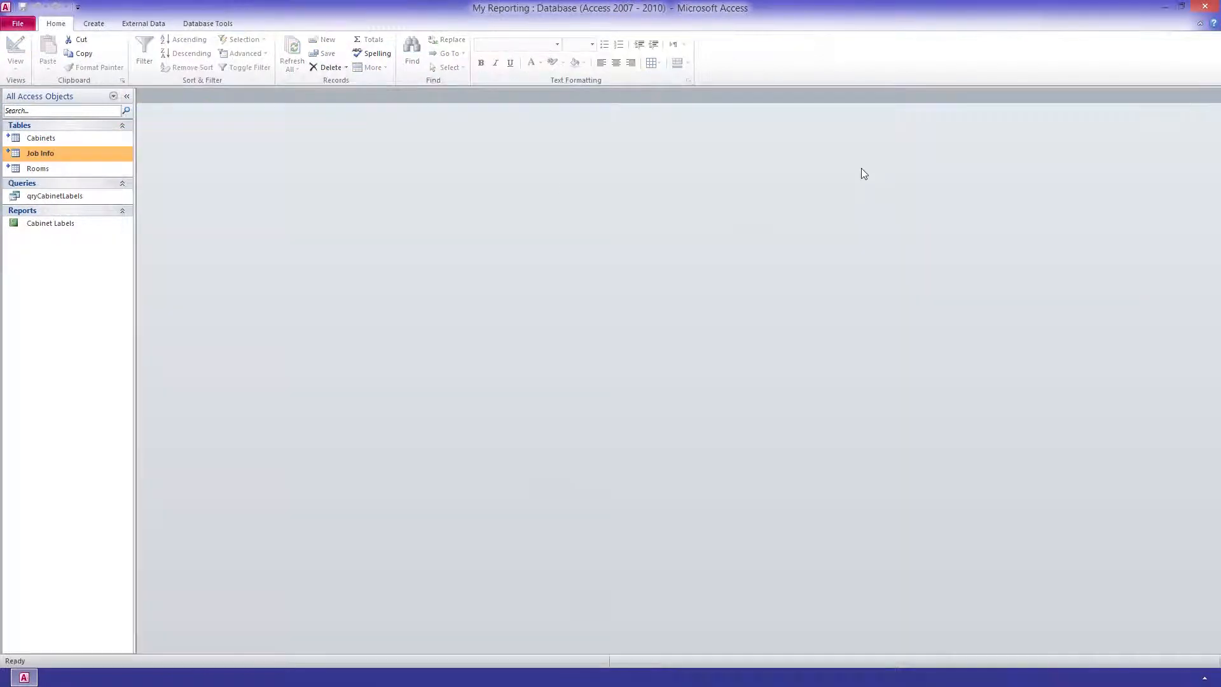
pyautogui.doubleClick(35, 168)
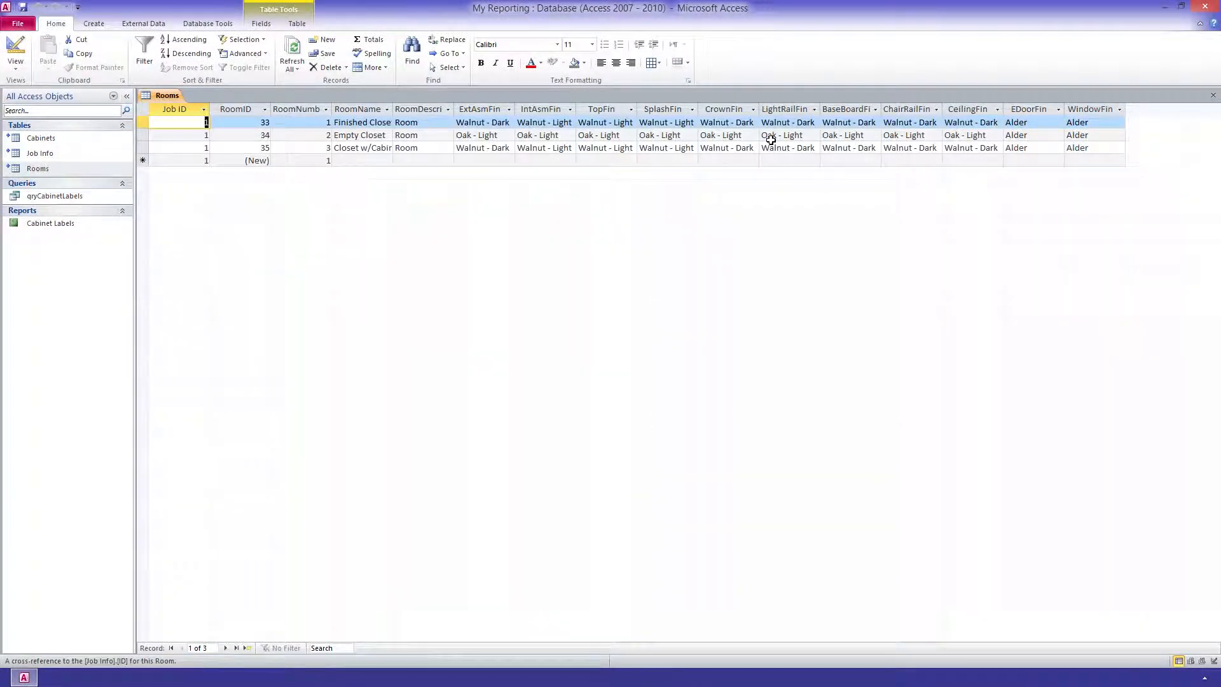
pyautogui.click(1211, 97)
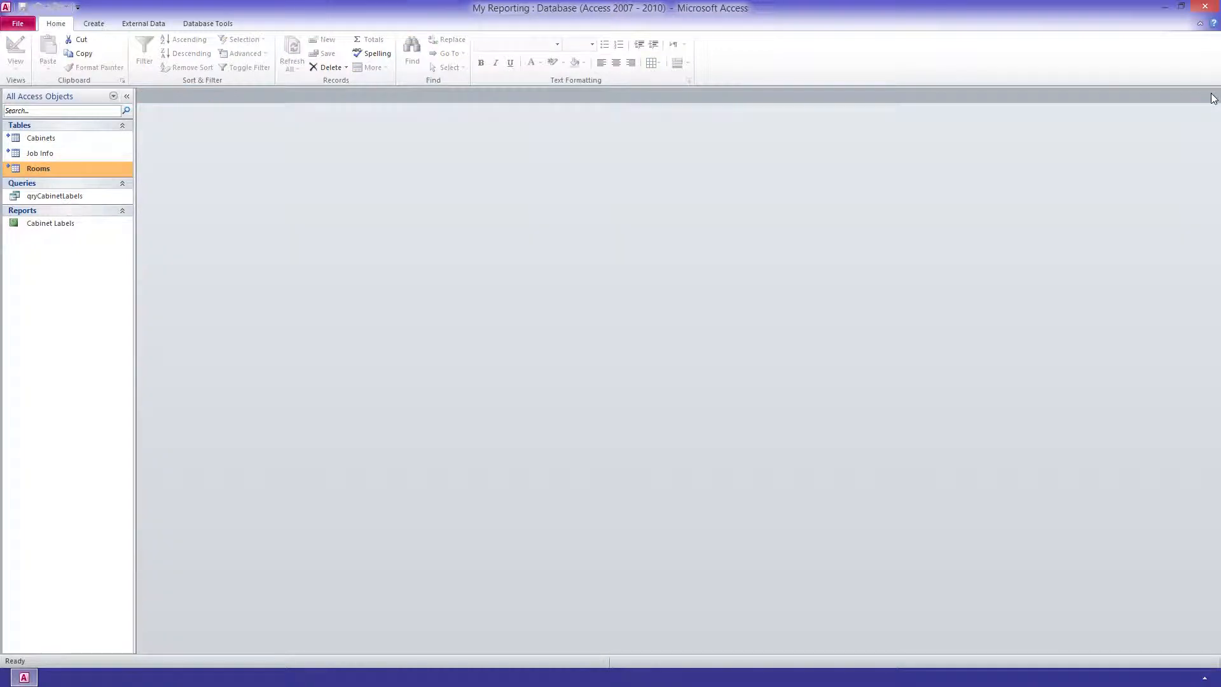
# Open the qryCabinetLabels query, look through its records and close it.
pyautogui.click(71, 223)
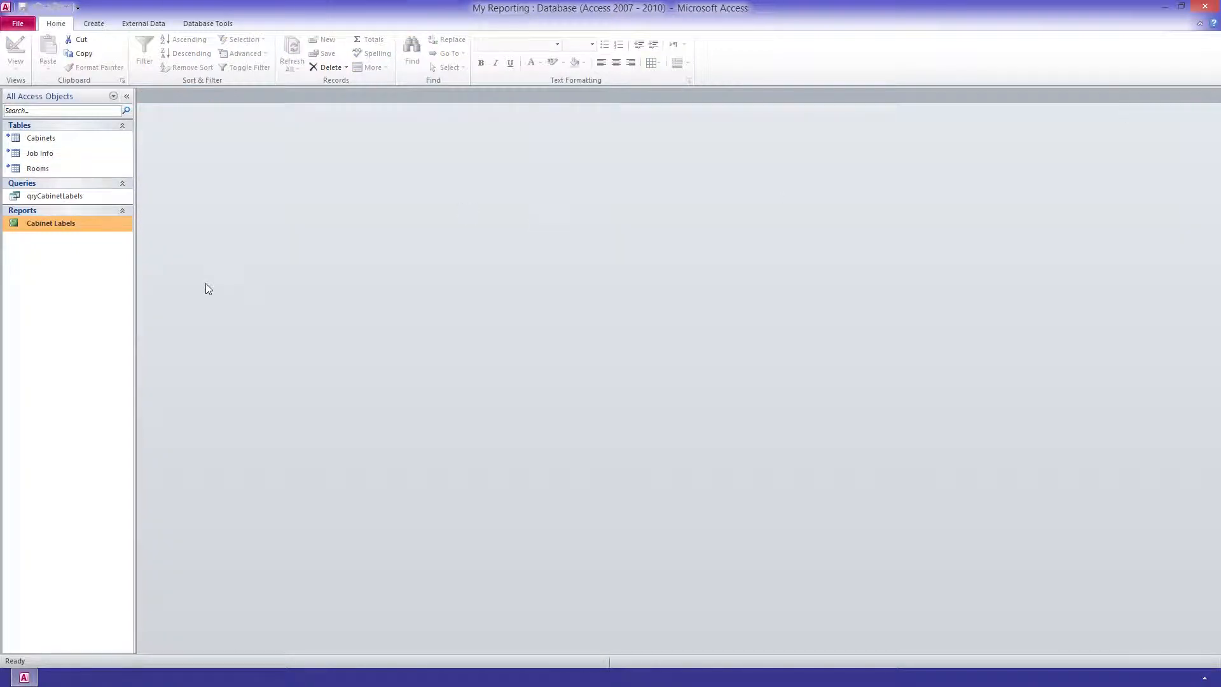
pyautogui.doubleClick(59, 197)
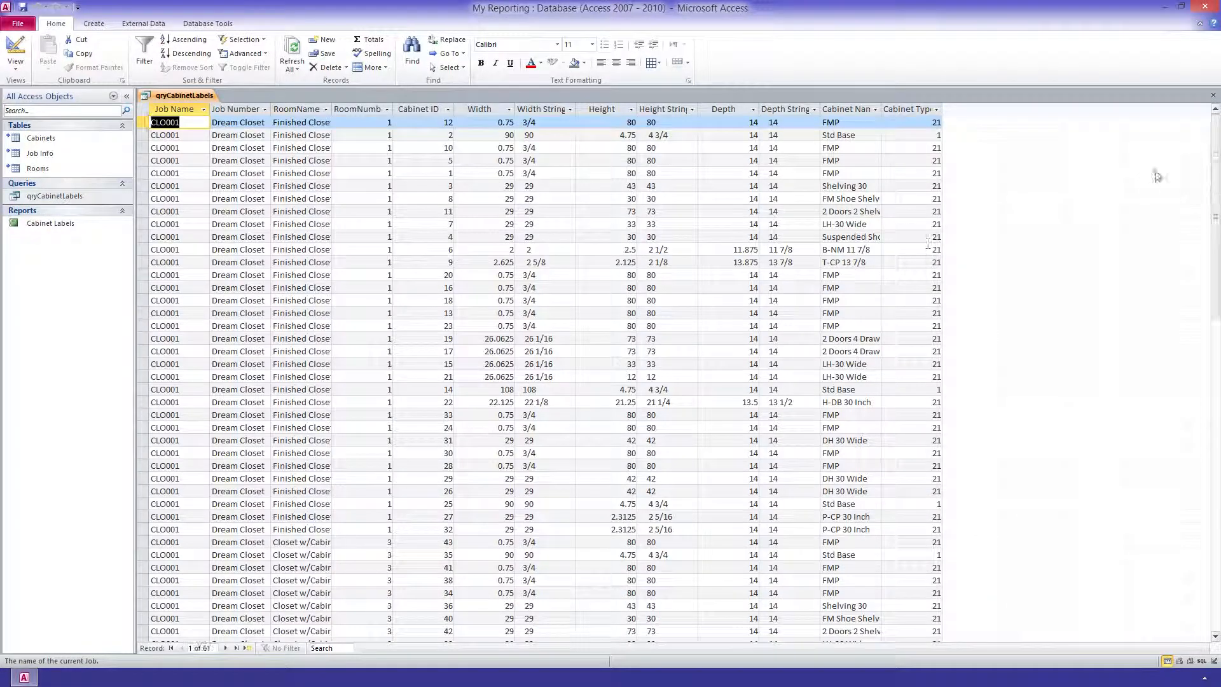
pyautogui.moveTo(1215, 152)
pyautogui.mouseDown()
pyautogui.moveTo(1215, 347)
pyautogui.moveTo(1217, 167)
pyautogui.mouseUp()
pyautogui.click(1212, 94)
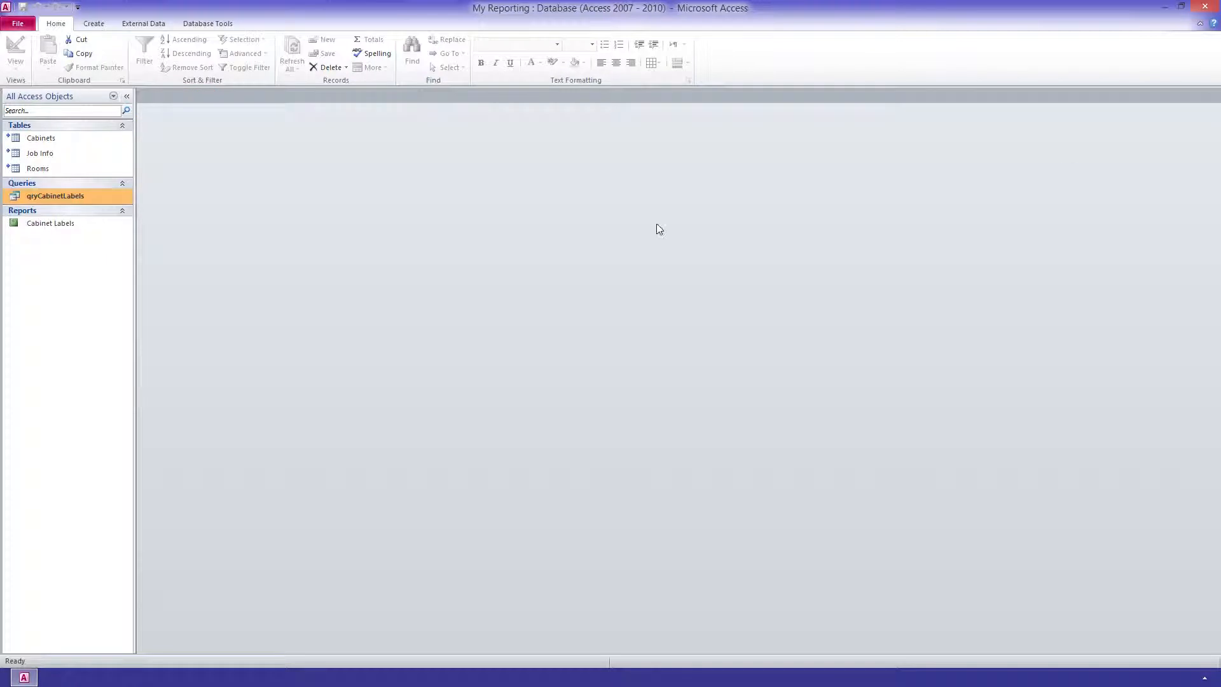
# Open the Cabinet Labels report, look through its labels and show it in print preview.
pyautogui.doubleClick(56, 224)
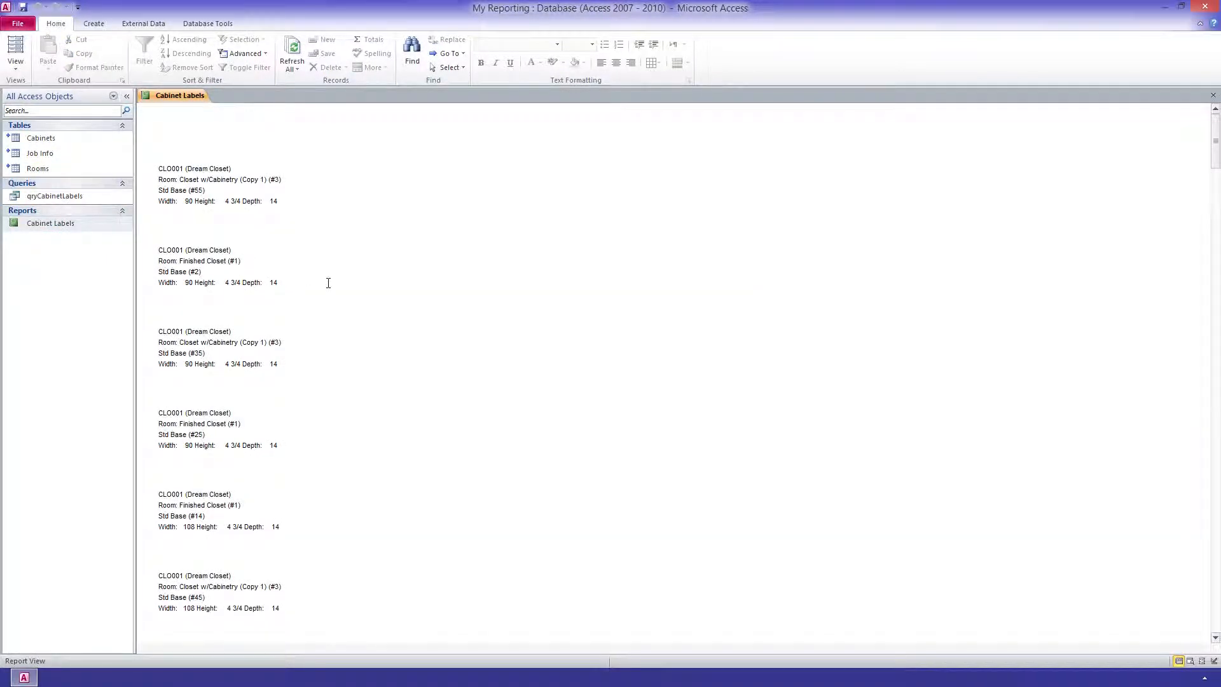
pyautogui.scroll(-5, 328, 282)
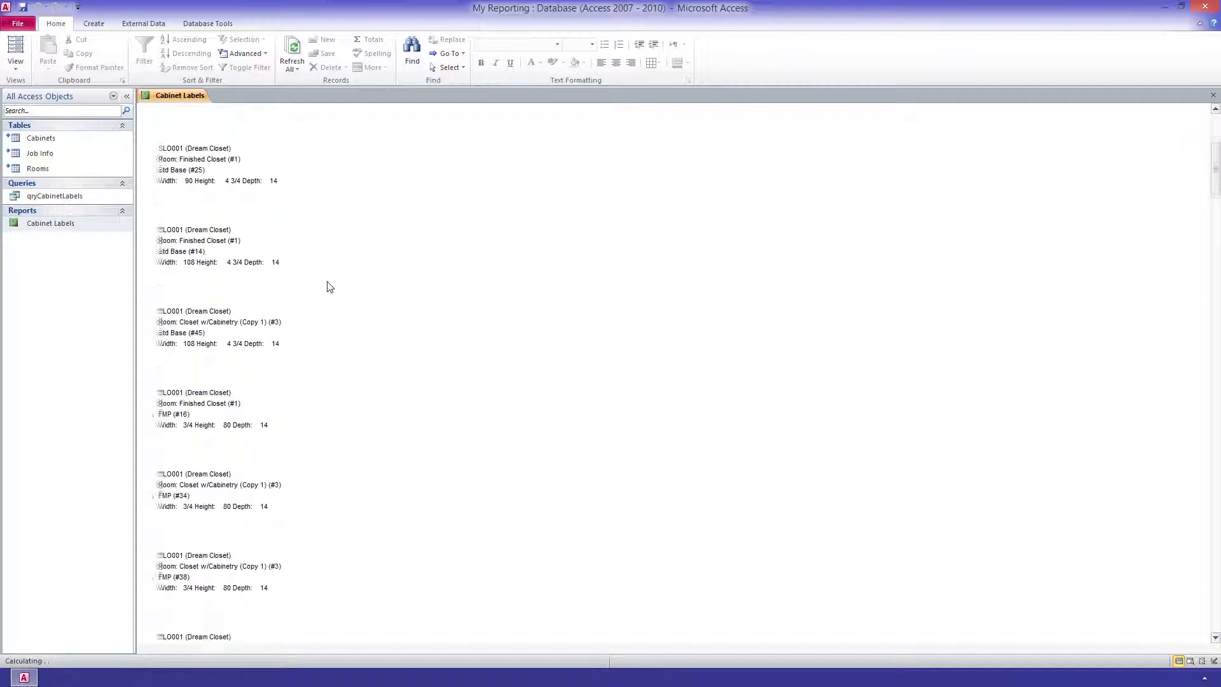
pyautogui.click(19, 64)
pyautogui.click(25, 117)
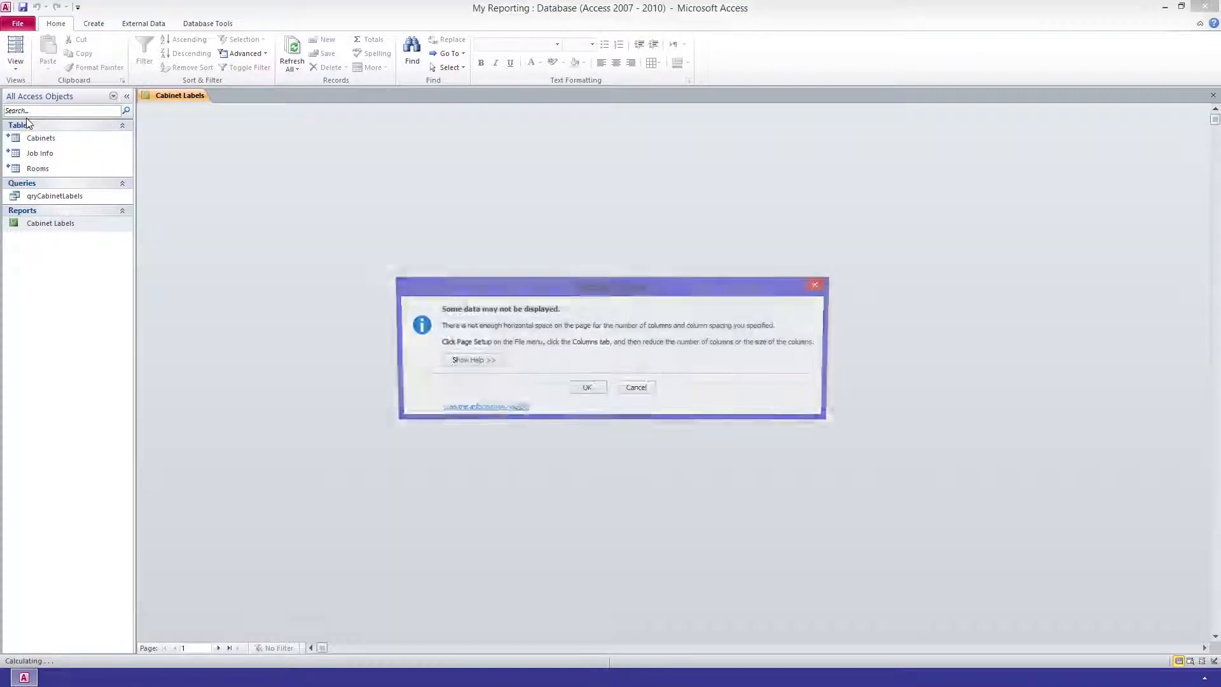
pyautogui.click(586, 386)
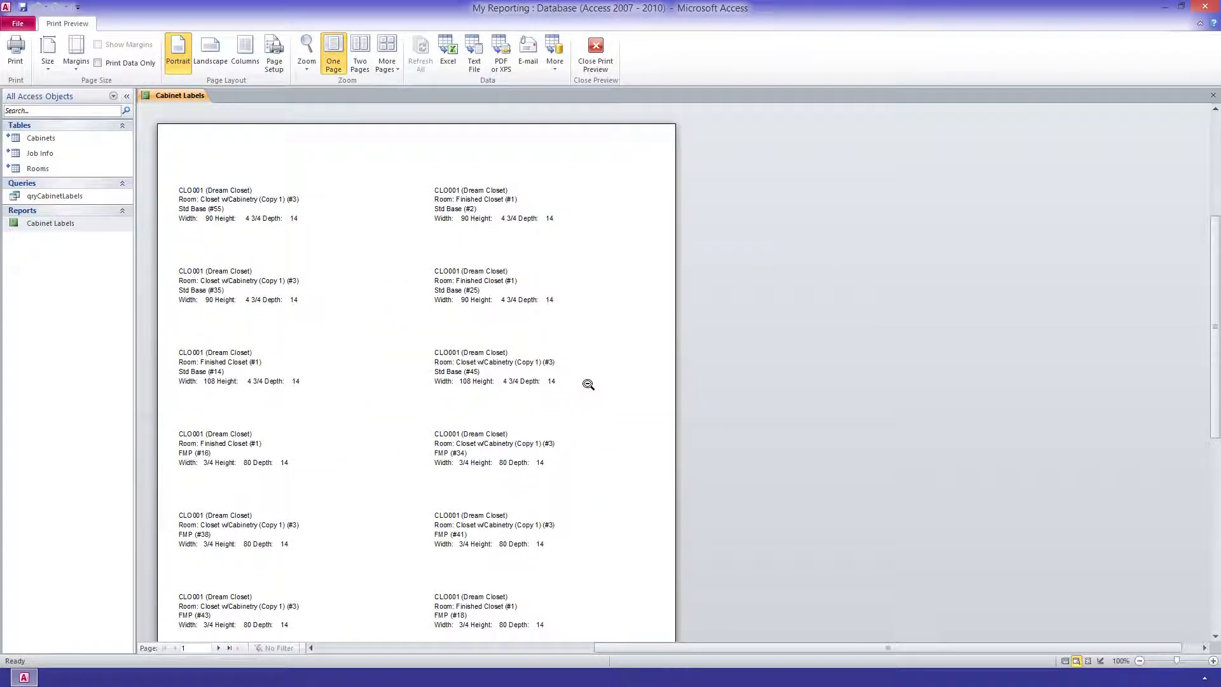
# Show the Cabinet Labels preview in a twelve-page layout and examine the pages.
pyautogui.click(388, 66)
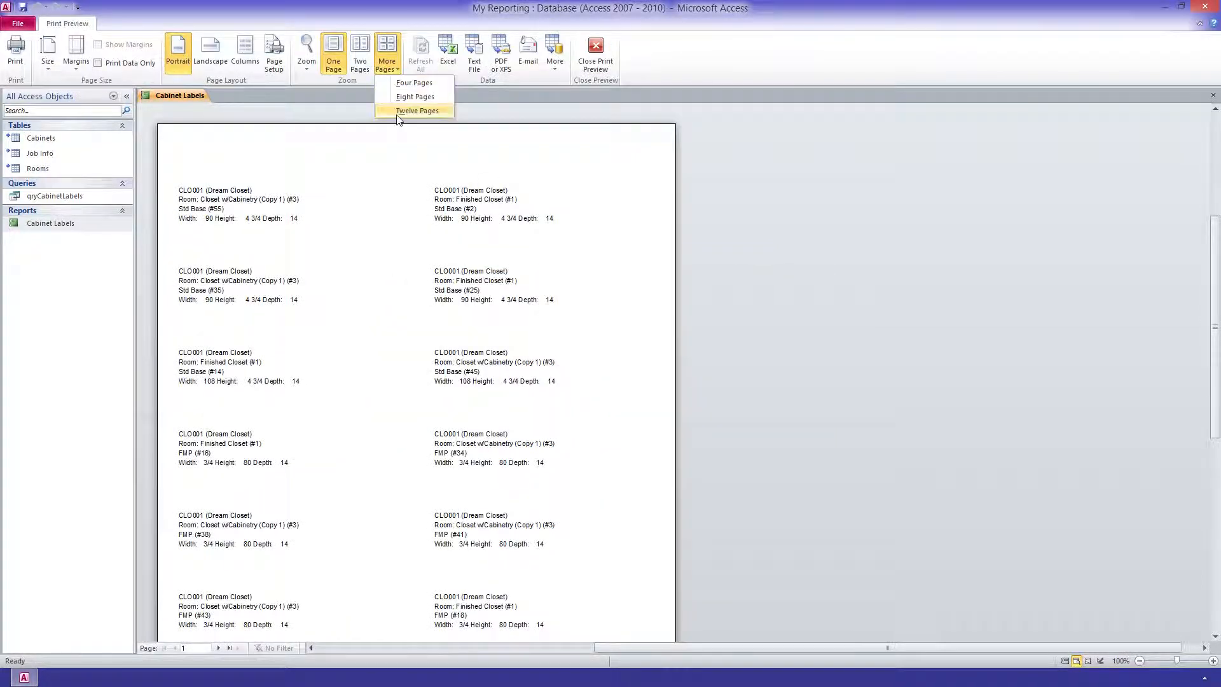
pyautogui.click(416, 112)
pyautogui.click(493, 191)
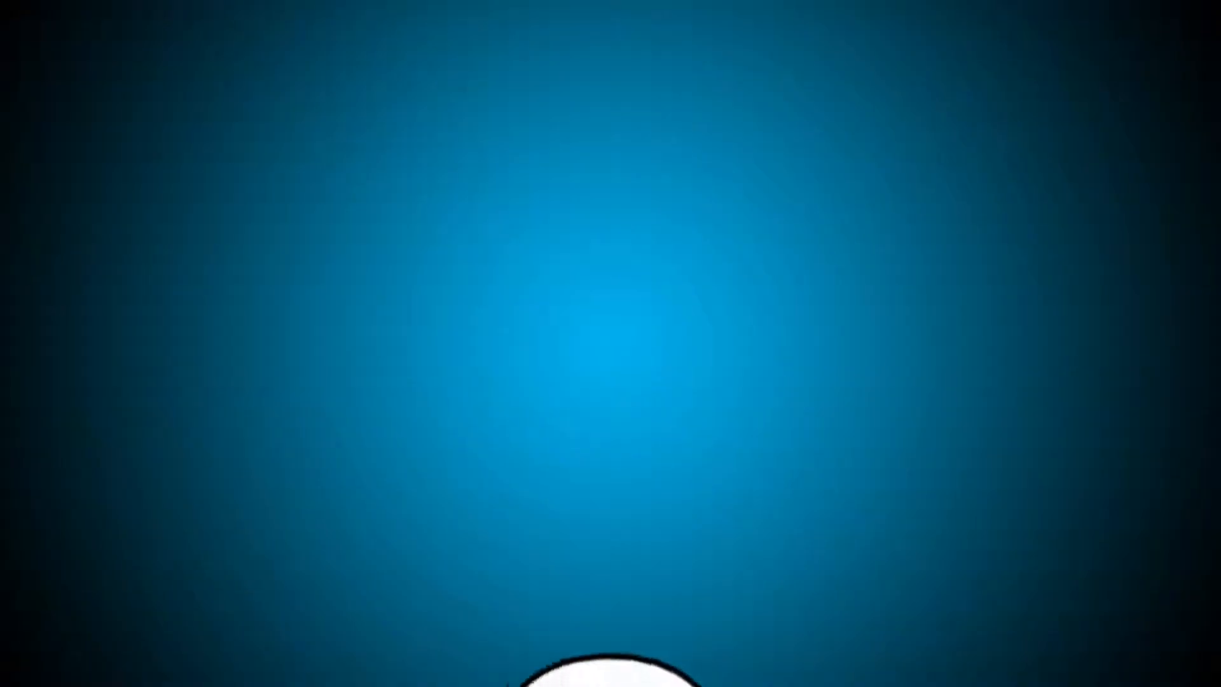